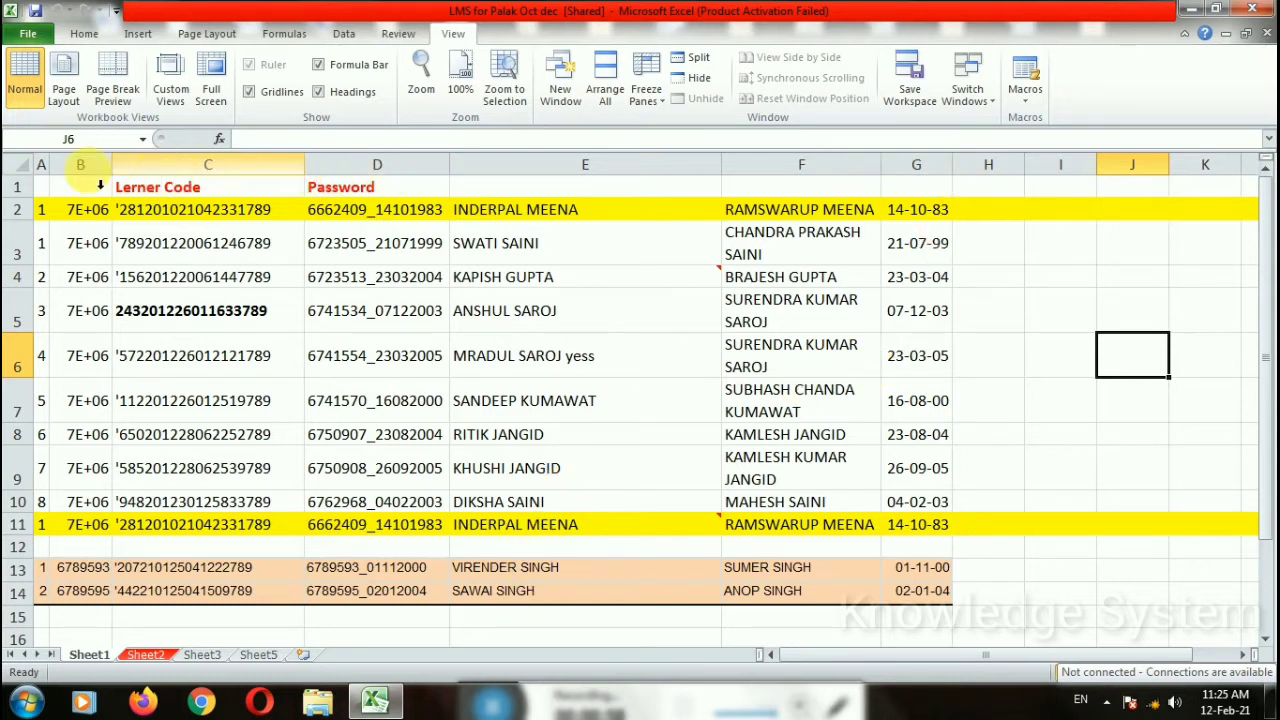
Step: Widen column A on Sheet1 by dragging its header border
drag(49, 164, 74, 170)
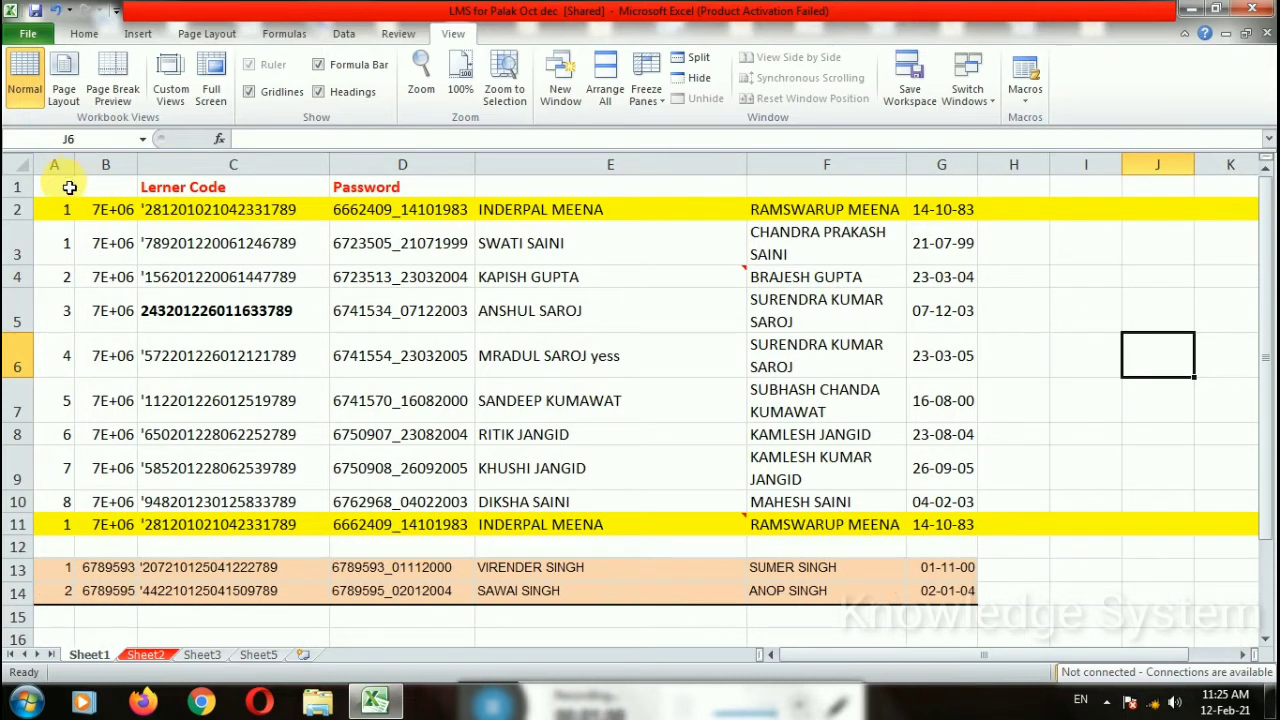
click(144, 166)
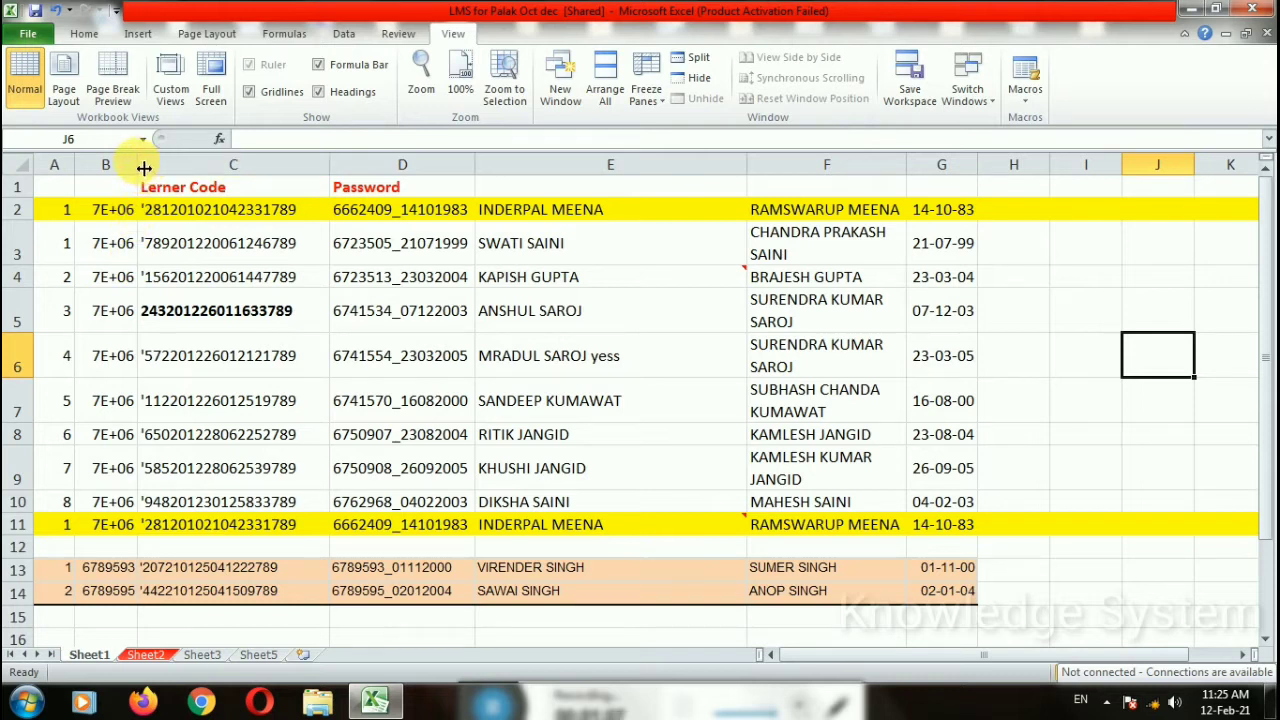
drag(74, 164, 72, 164)
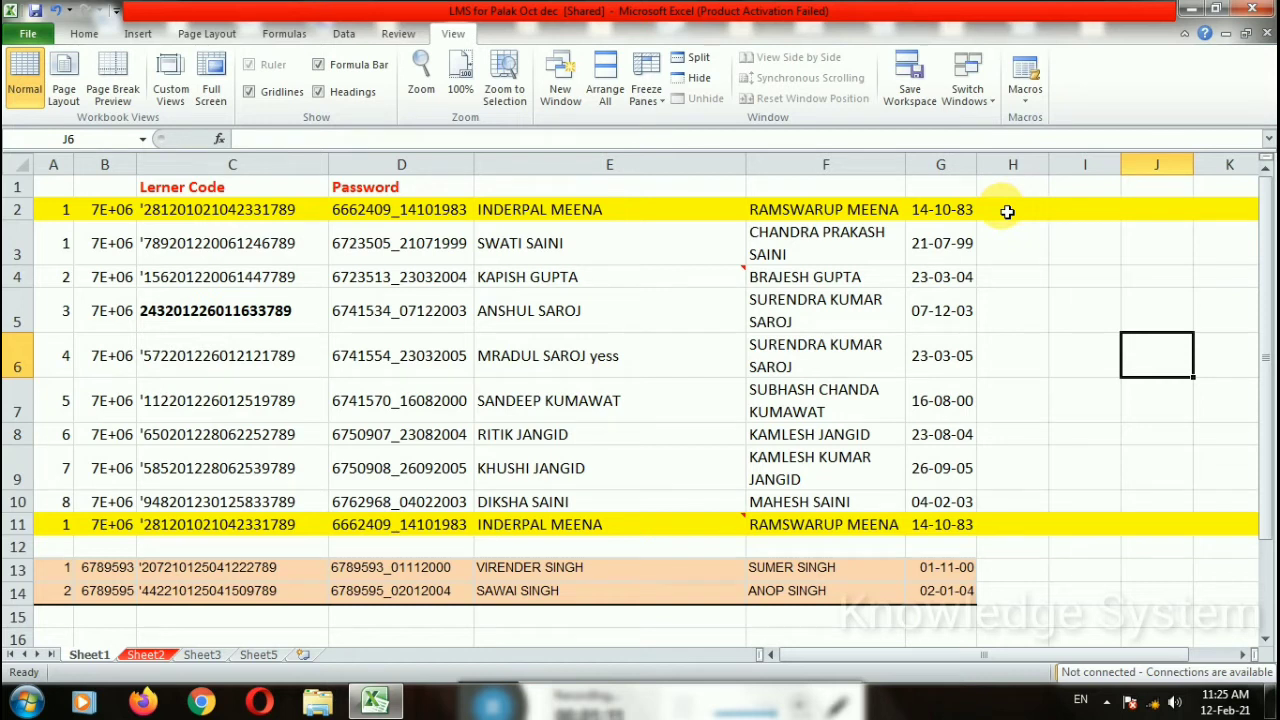
Step: Browse the ribbon tabs, dismiss the device error popup, and switch Sheet1 to Page Layout view
click(207, 33)
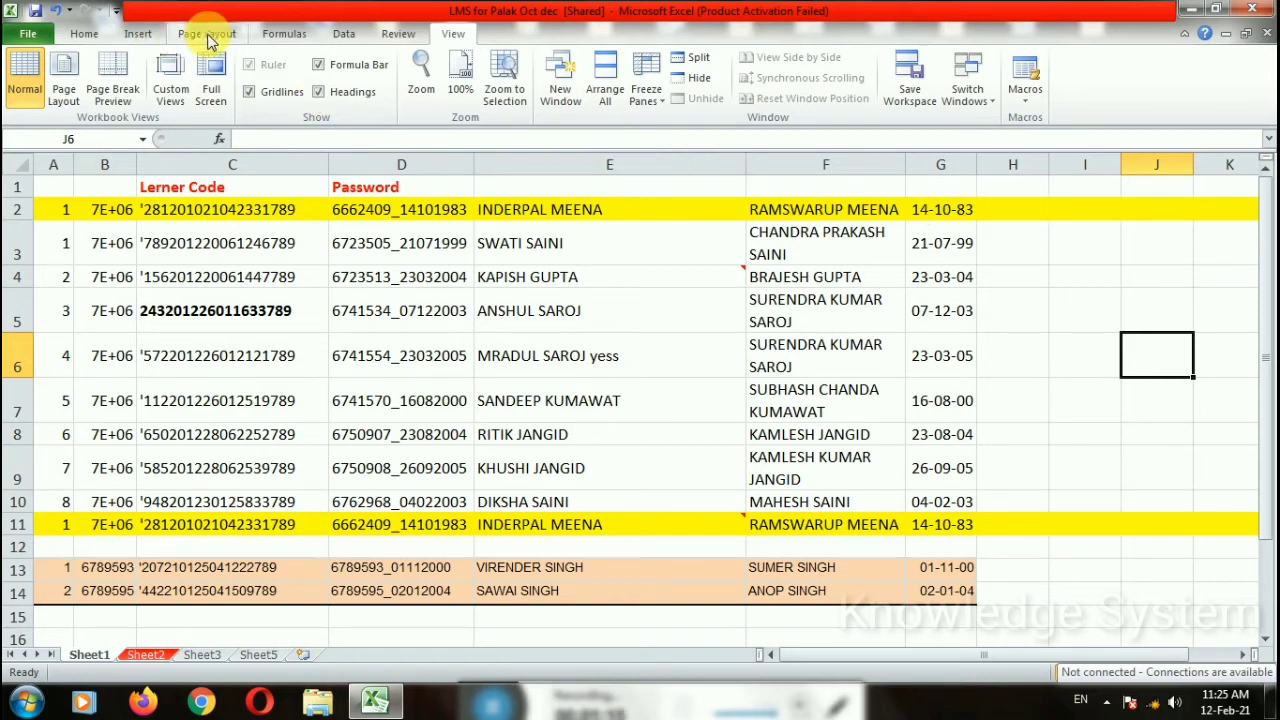
click(284, 33)
click(343, 33)
click(396, 34)
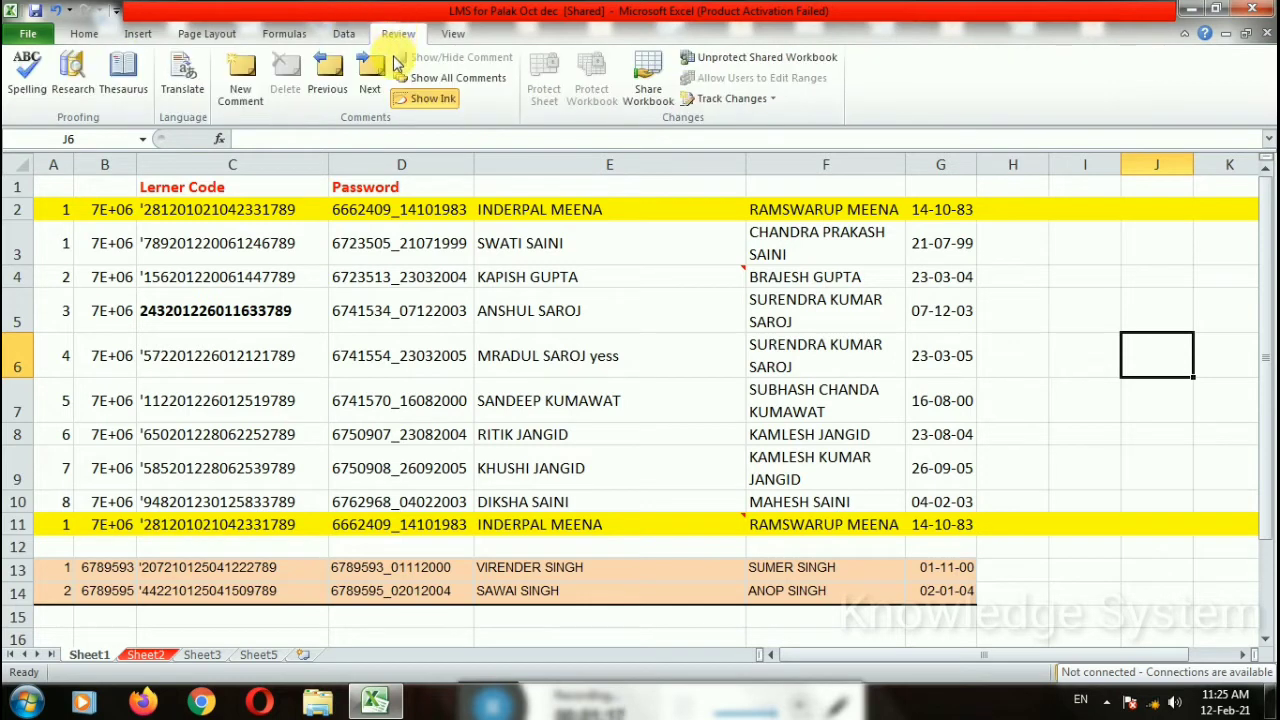
click(455, 34)
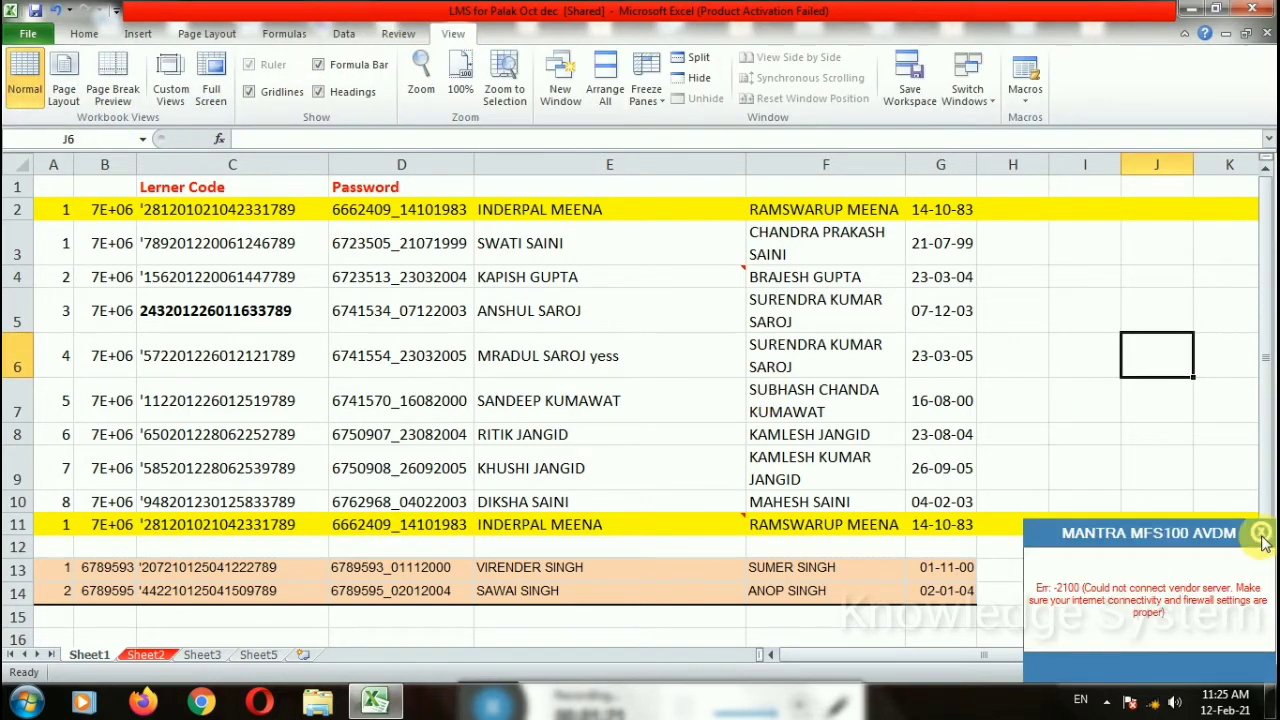
click(1262, 540)
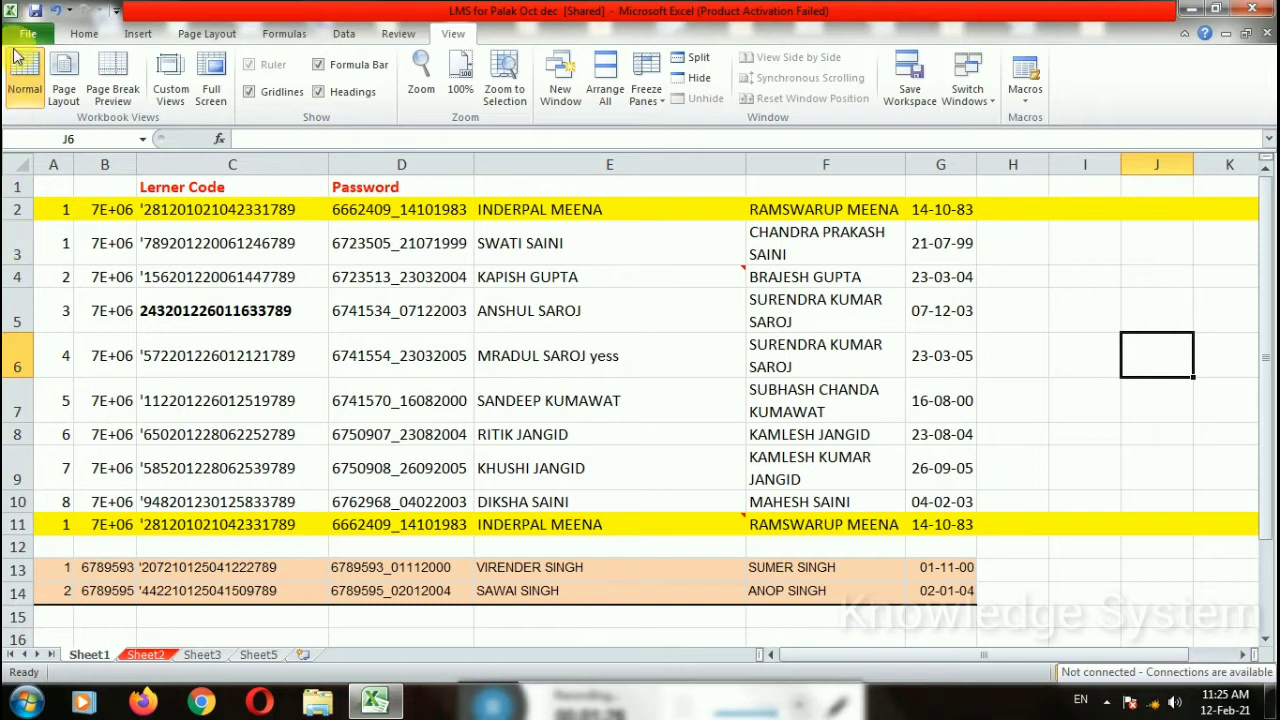
click(62, 94)
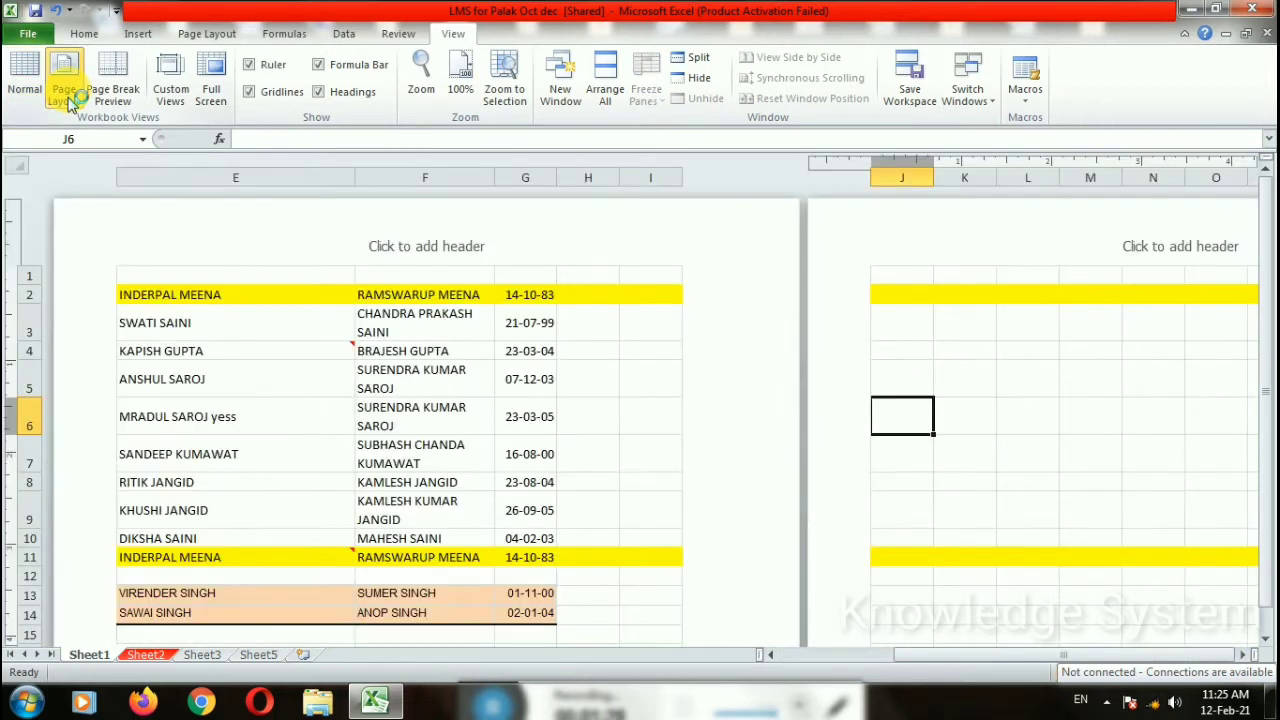
scroll(410, 350, down, 2)
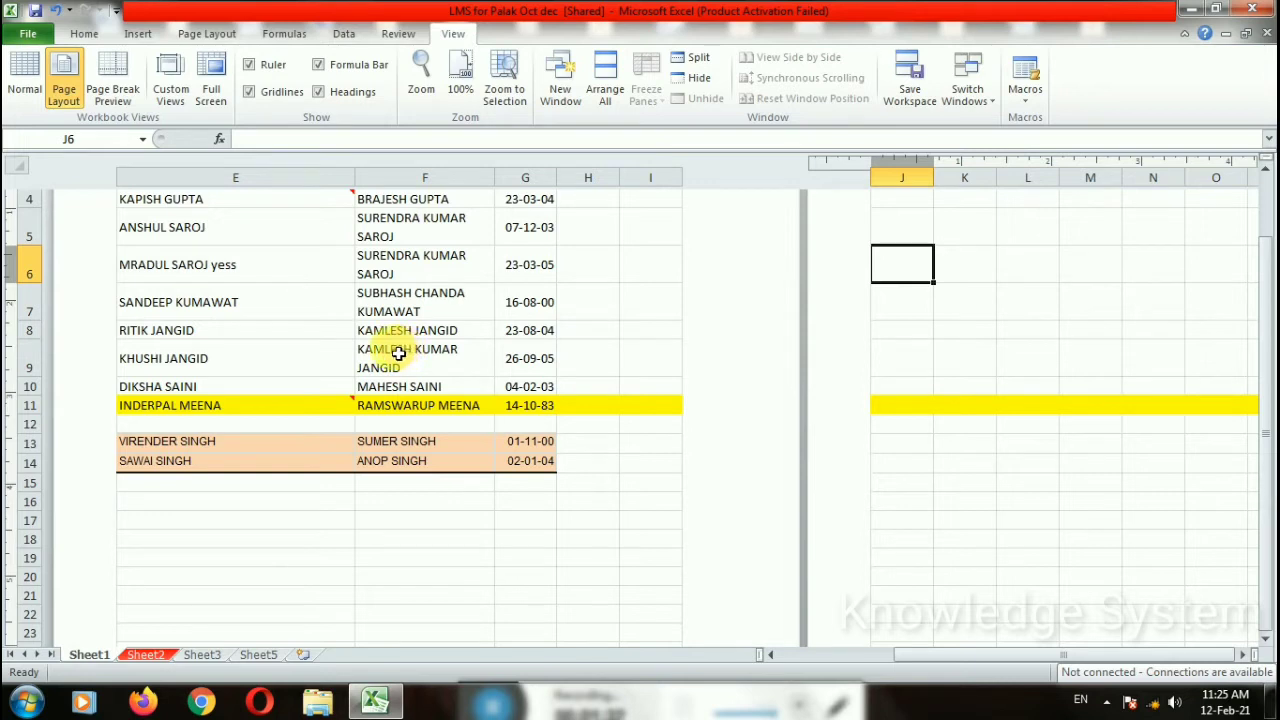
scroll(495, 569, down, 3)
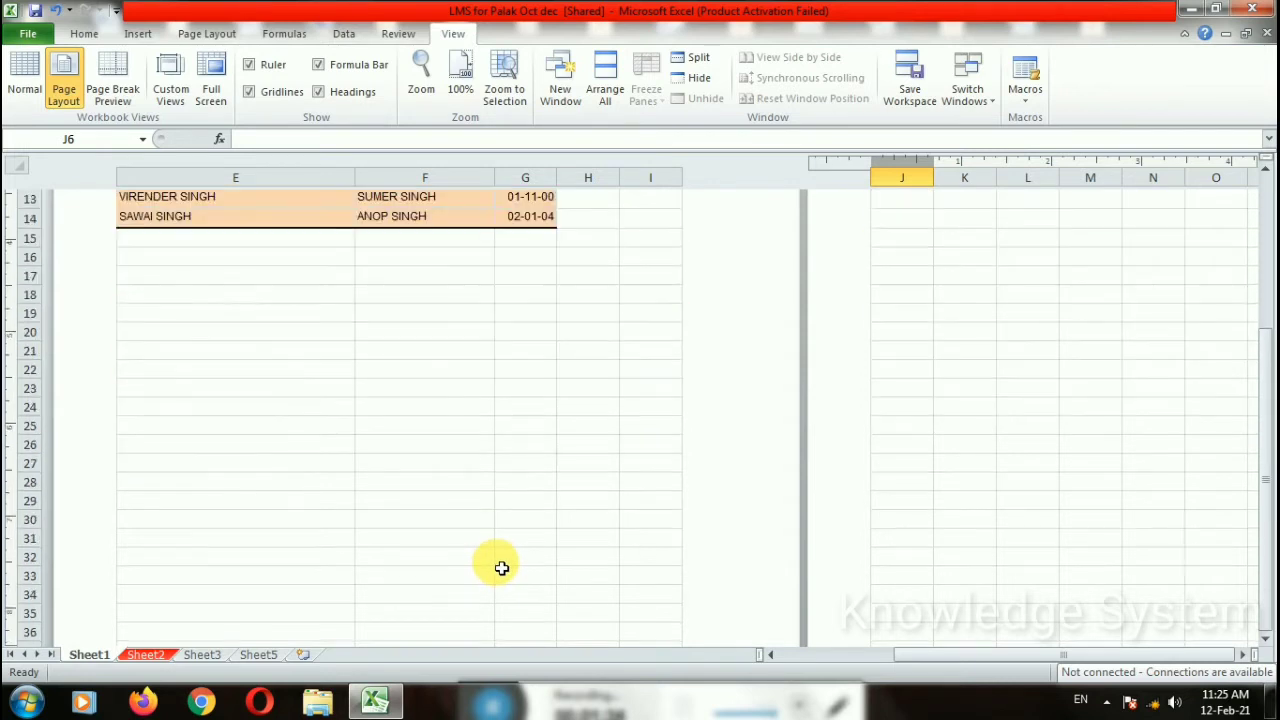
scroll(501, 568, down, 1)
scroll(500, 560, up, 6)
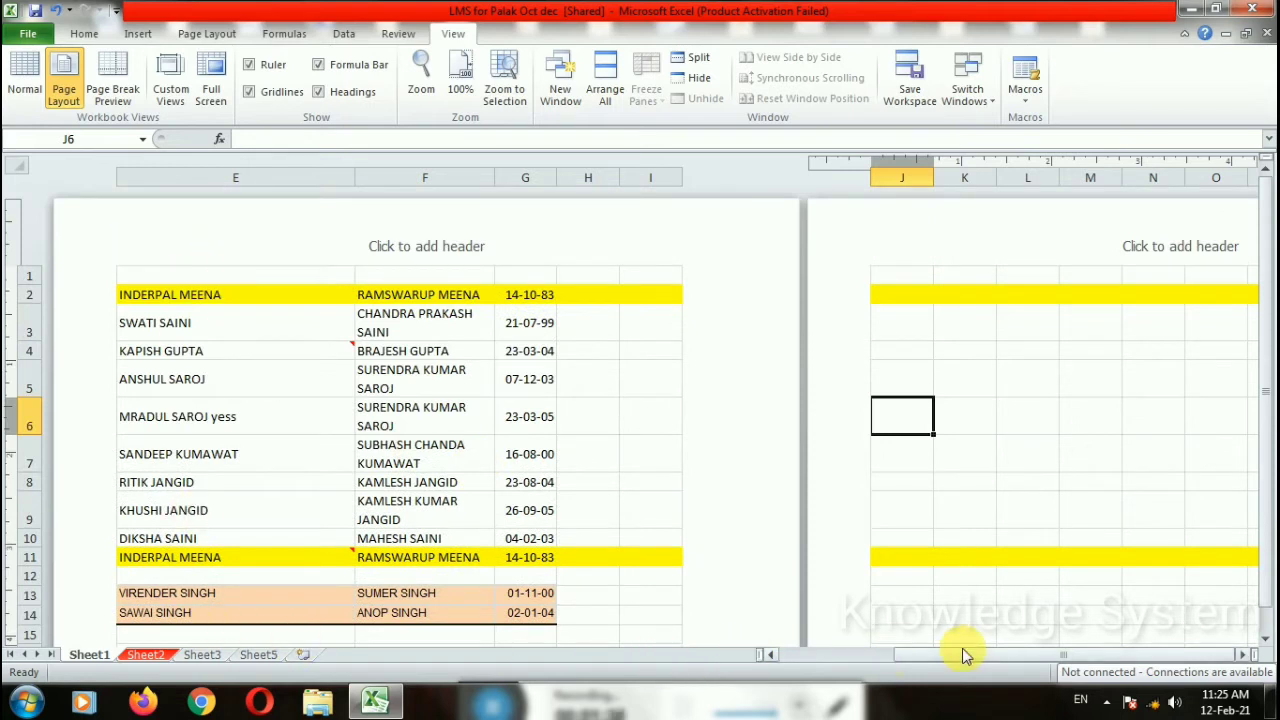
drag(963, 655, 772, 655)
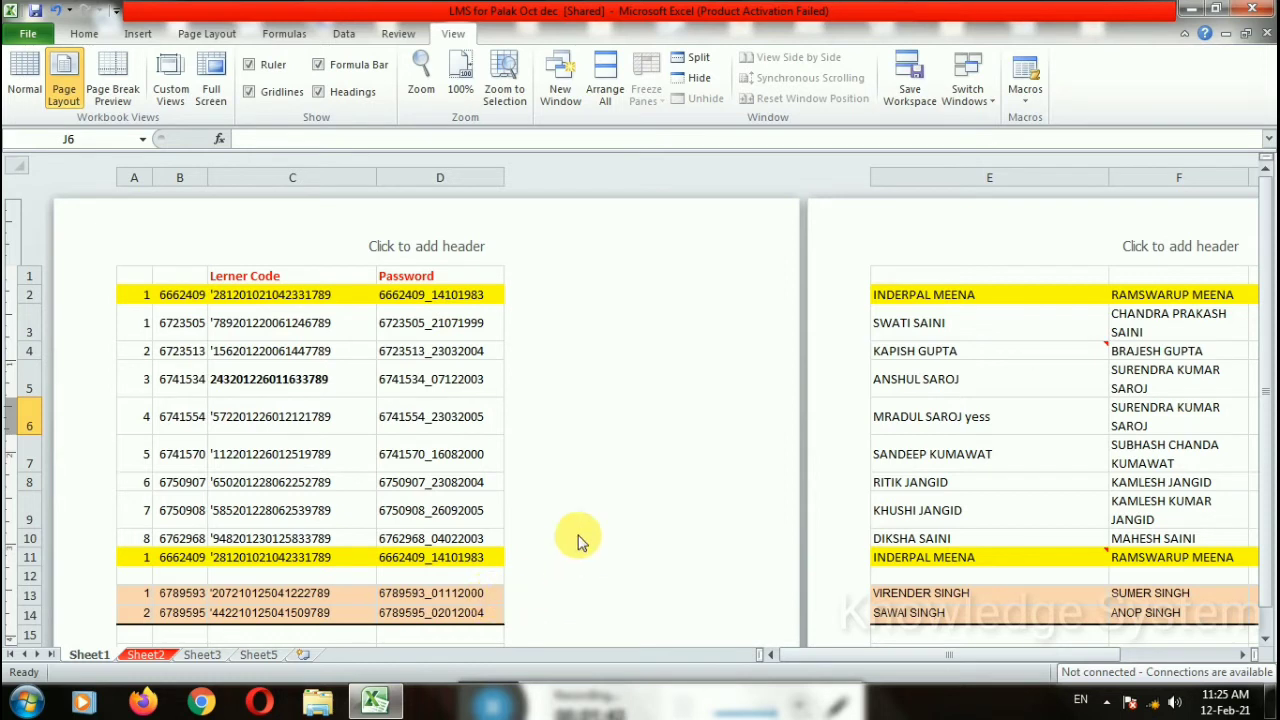
scroll(580, 534, down, 4)
scroll(906, 534, up, 4)
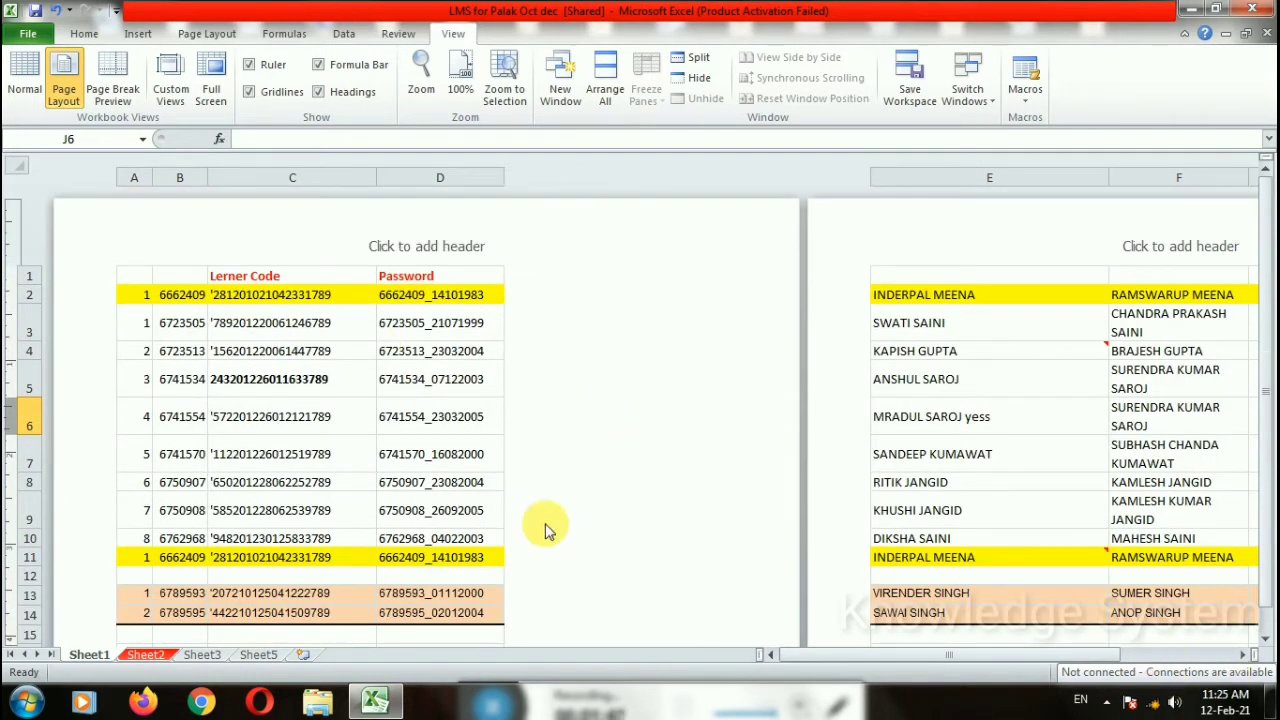
drag(829, 655, 971, 655)
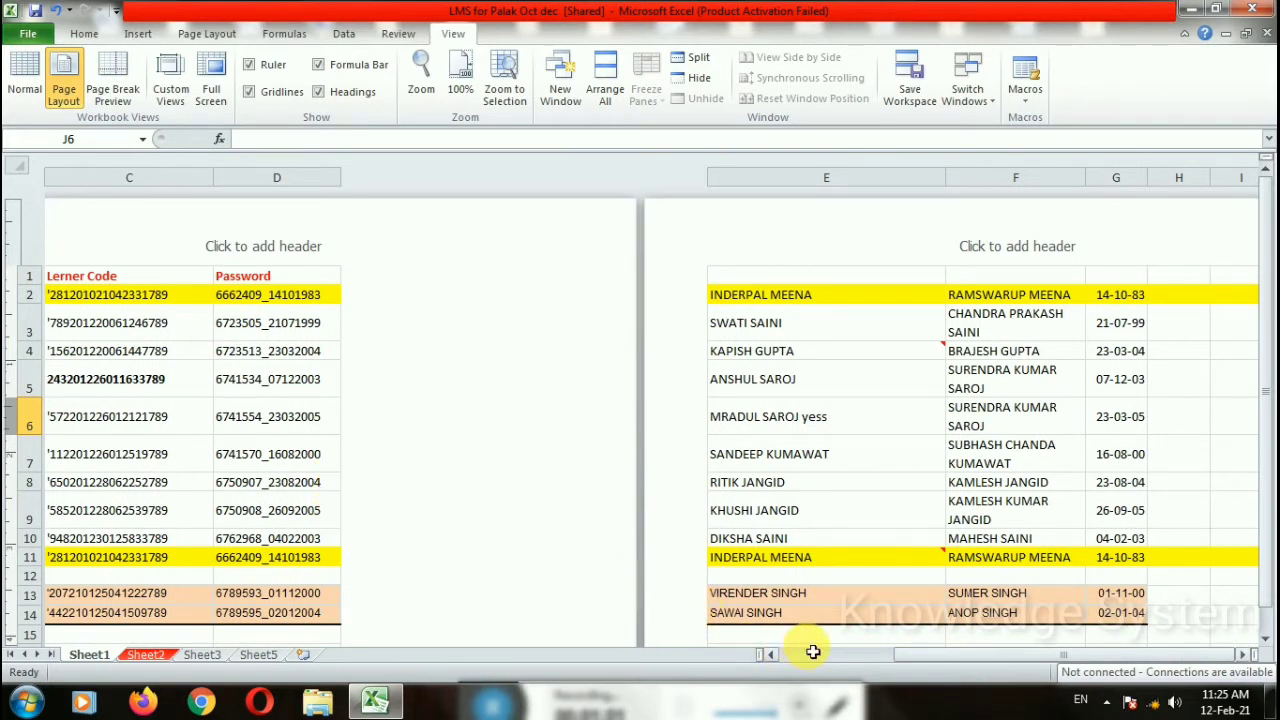
drag(912, 660, 947, 646)
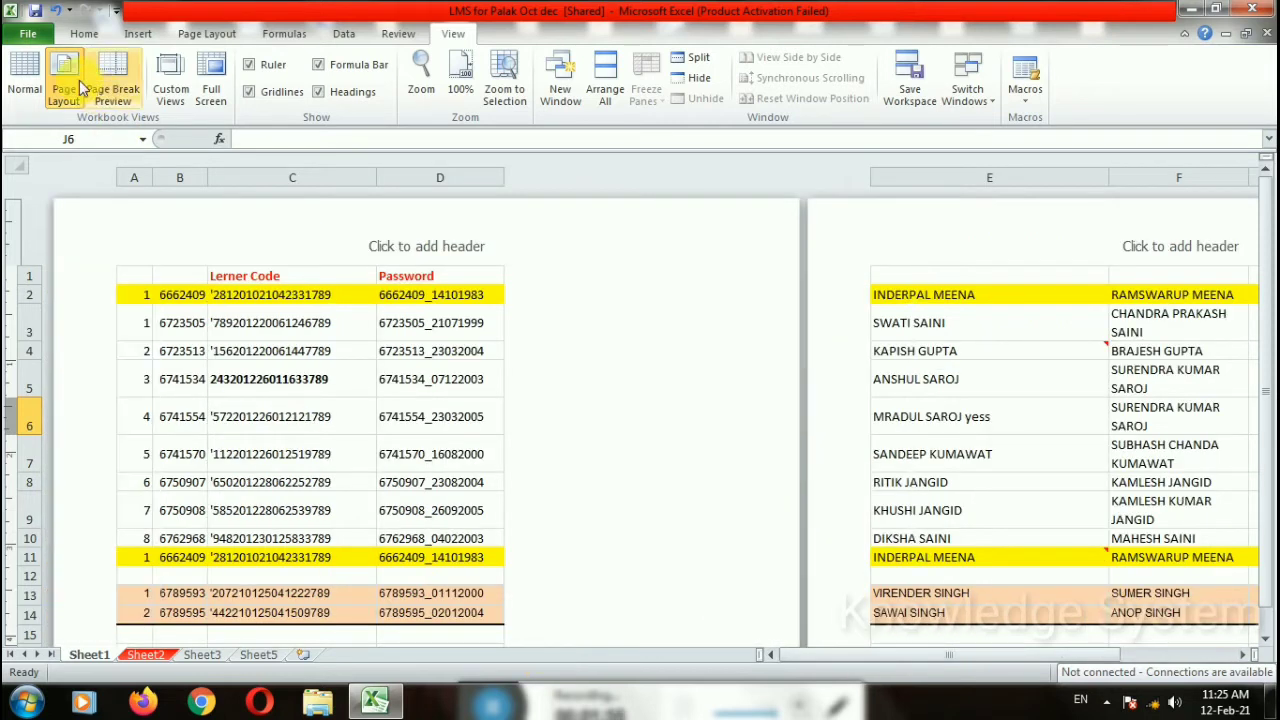
Step: Switch Sheet1 to Page Break Preview and dismiss the welcome tip
click(25, 82)
click(113, 82)
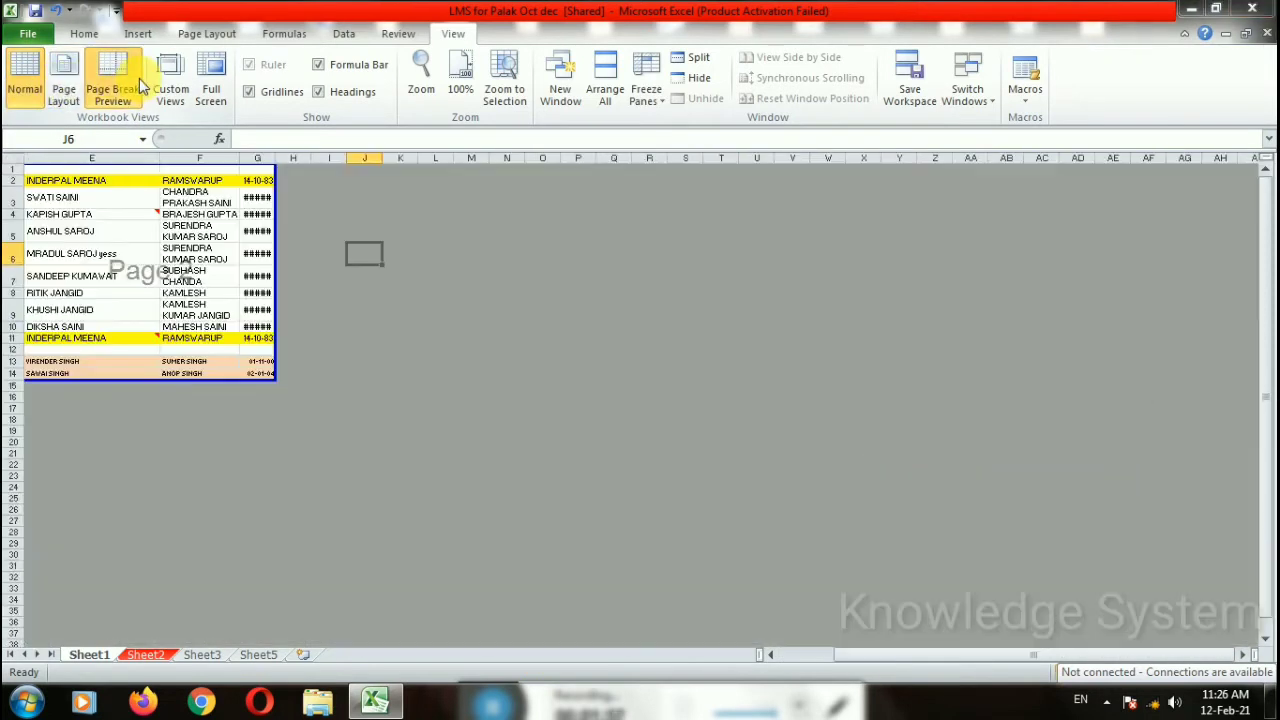
click(985, 414)
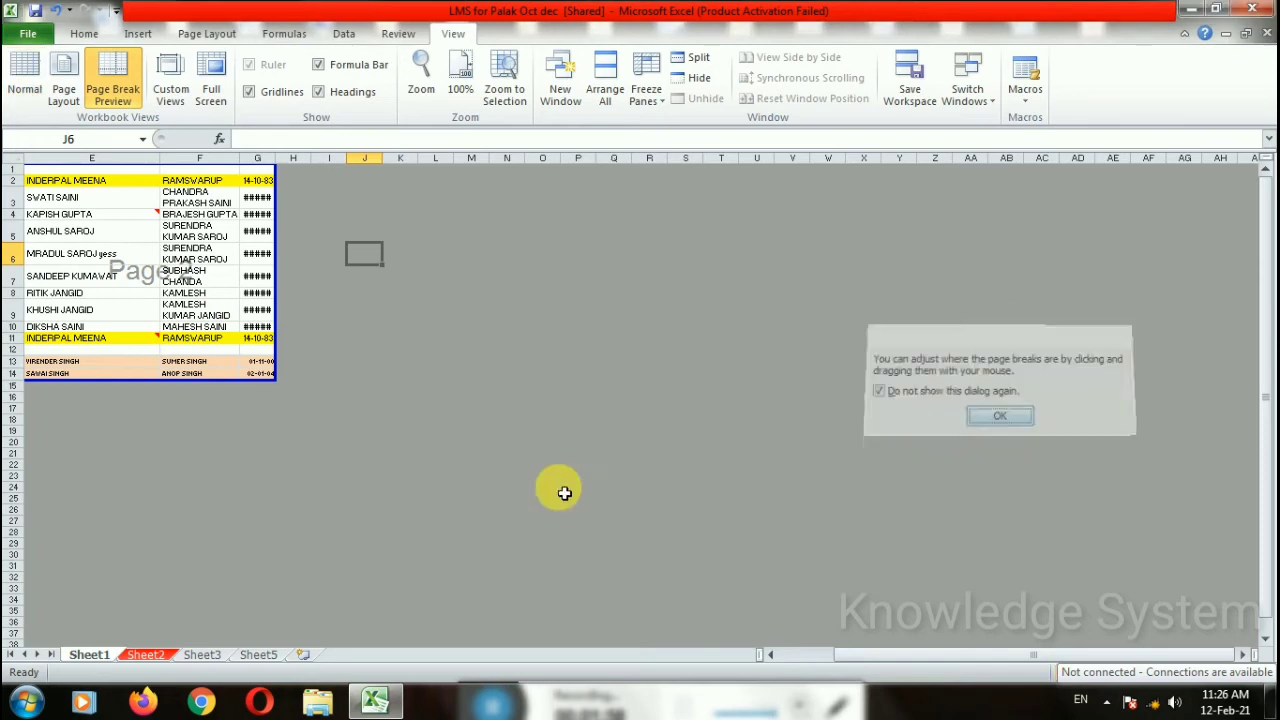
Step: Autofit column G so its dates display, then select cell O26
double_click(275, 158)
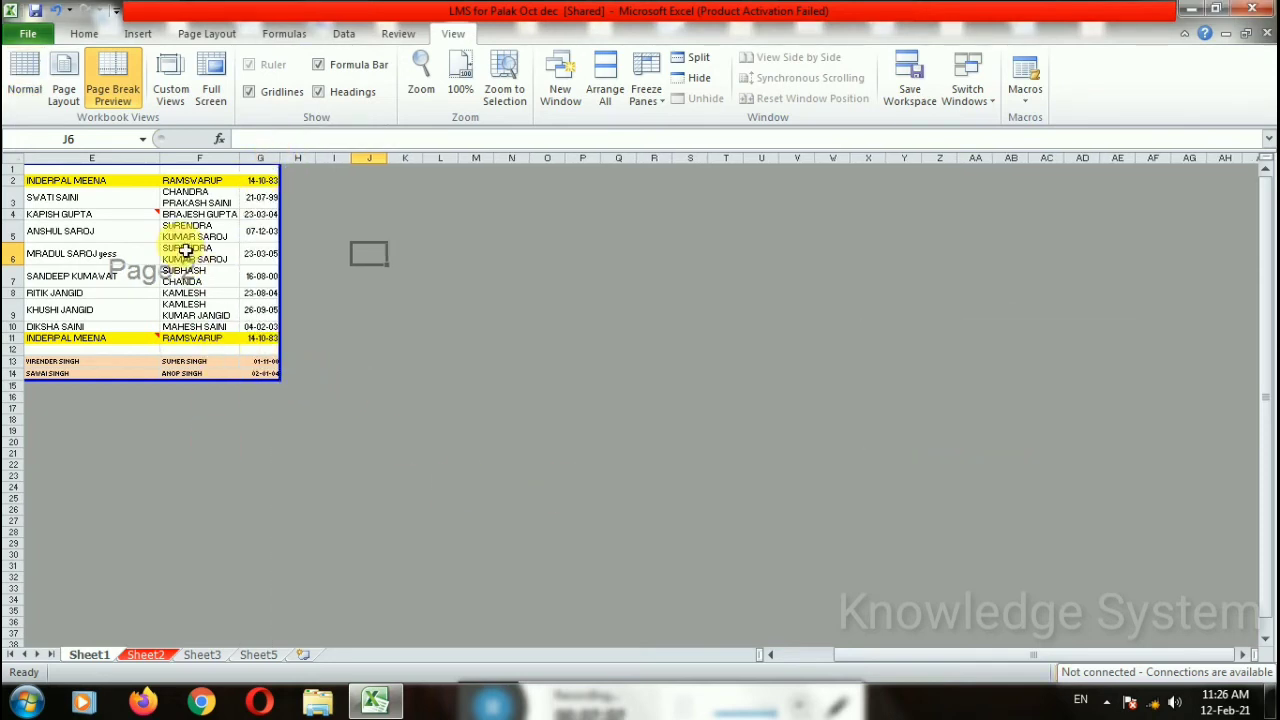
drag(846, 651, 686, 663)
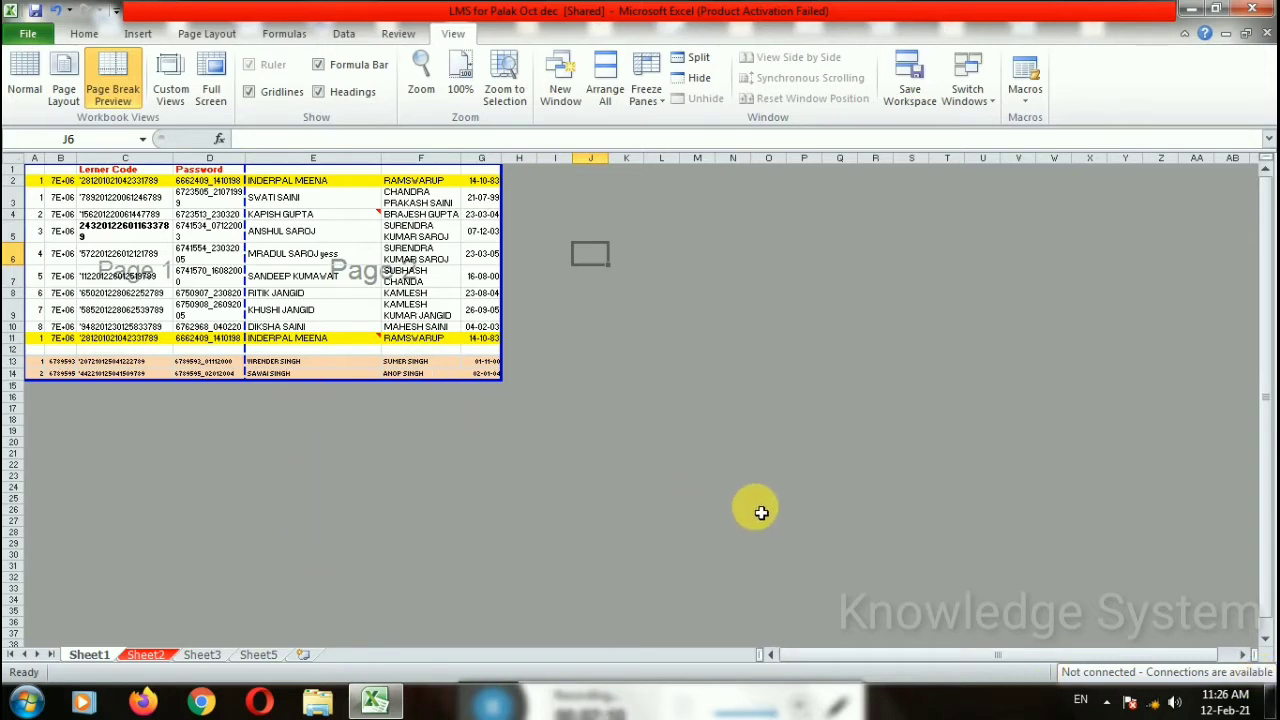
click(766, 513)
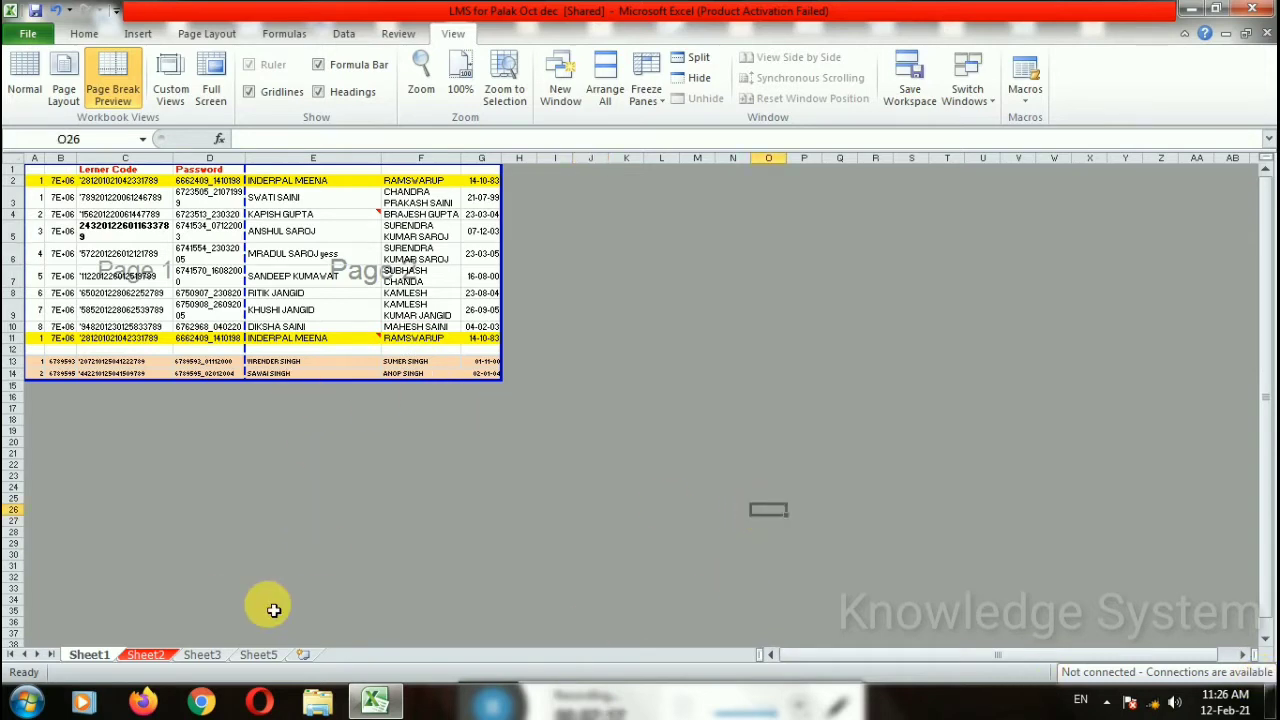
Step: Enter 9 in cell O26, then clear it again
text(9)
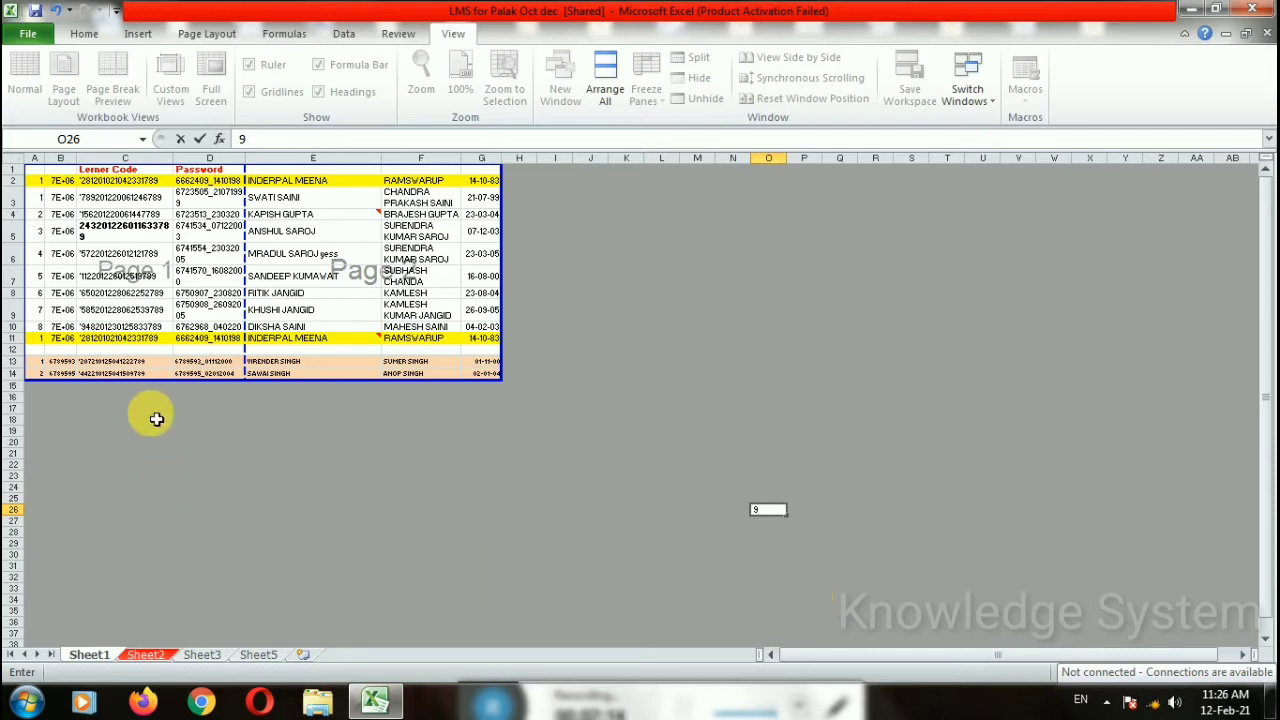
click(940, 386)
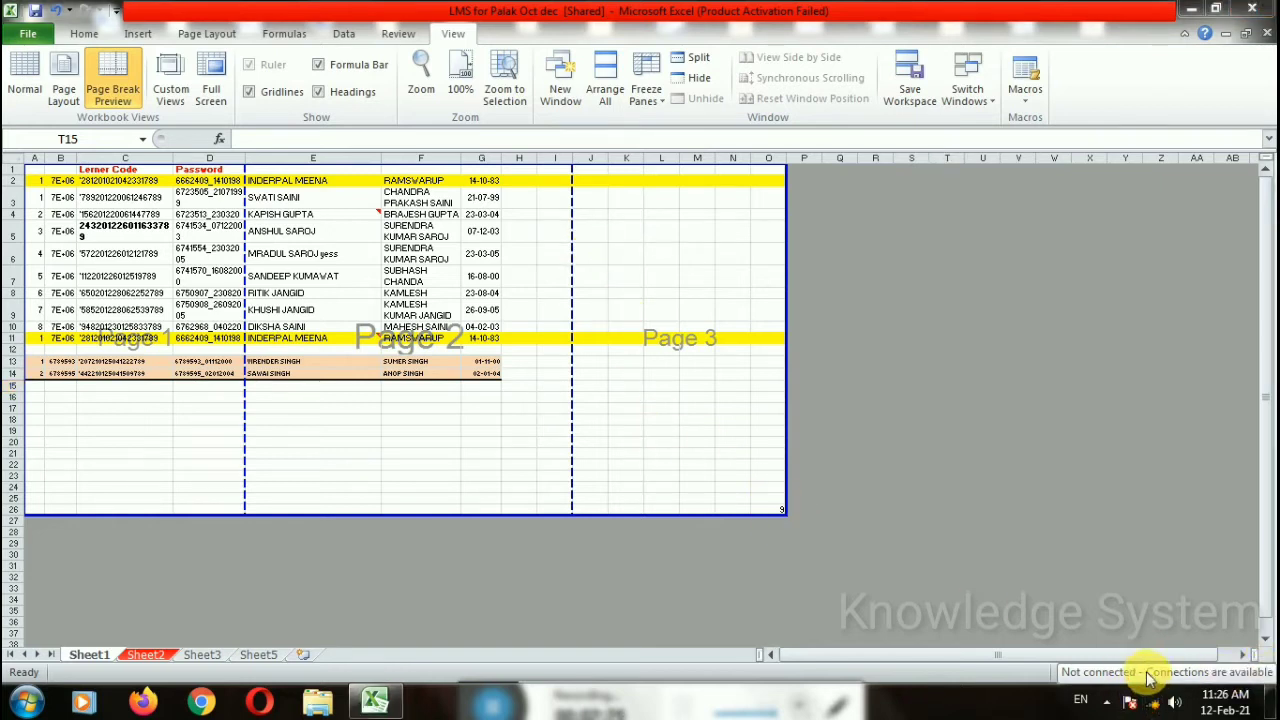
click(778, 508)
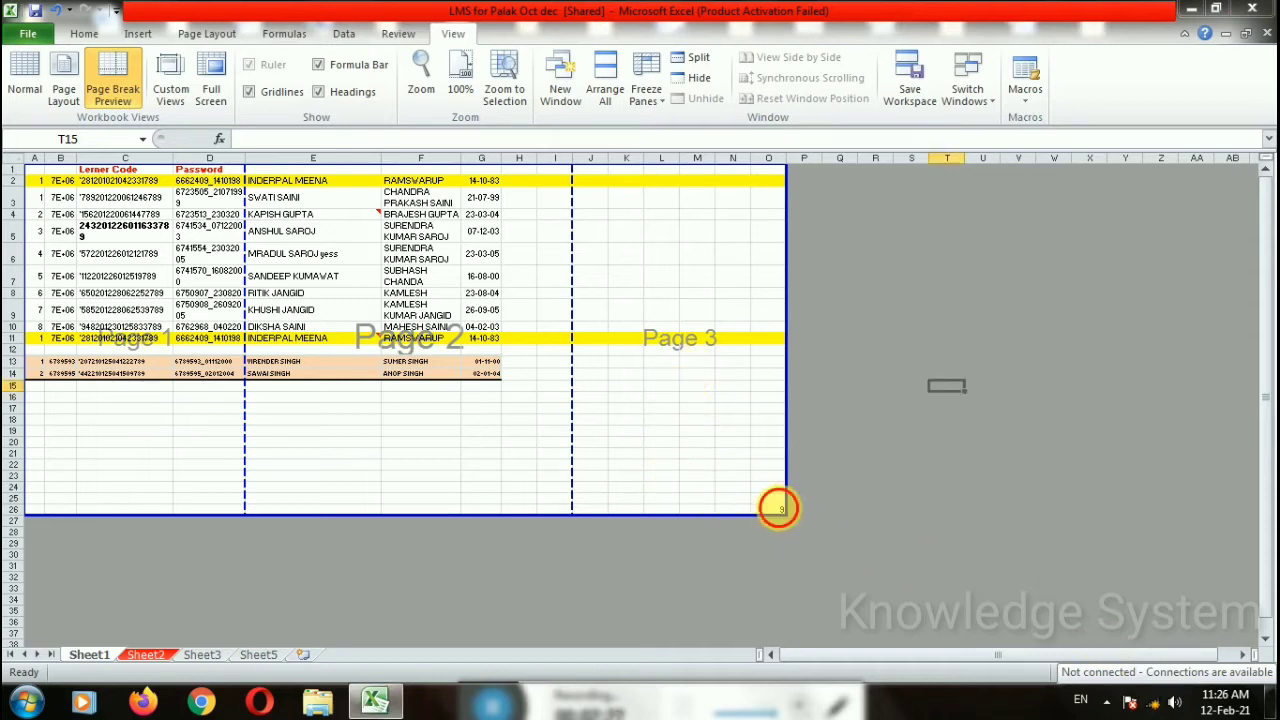
click(778, 510)
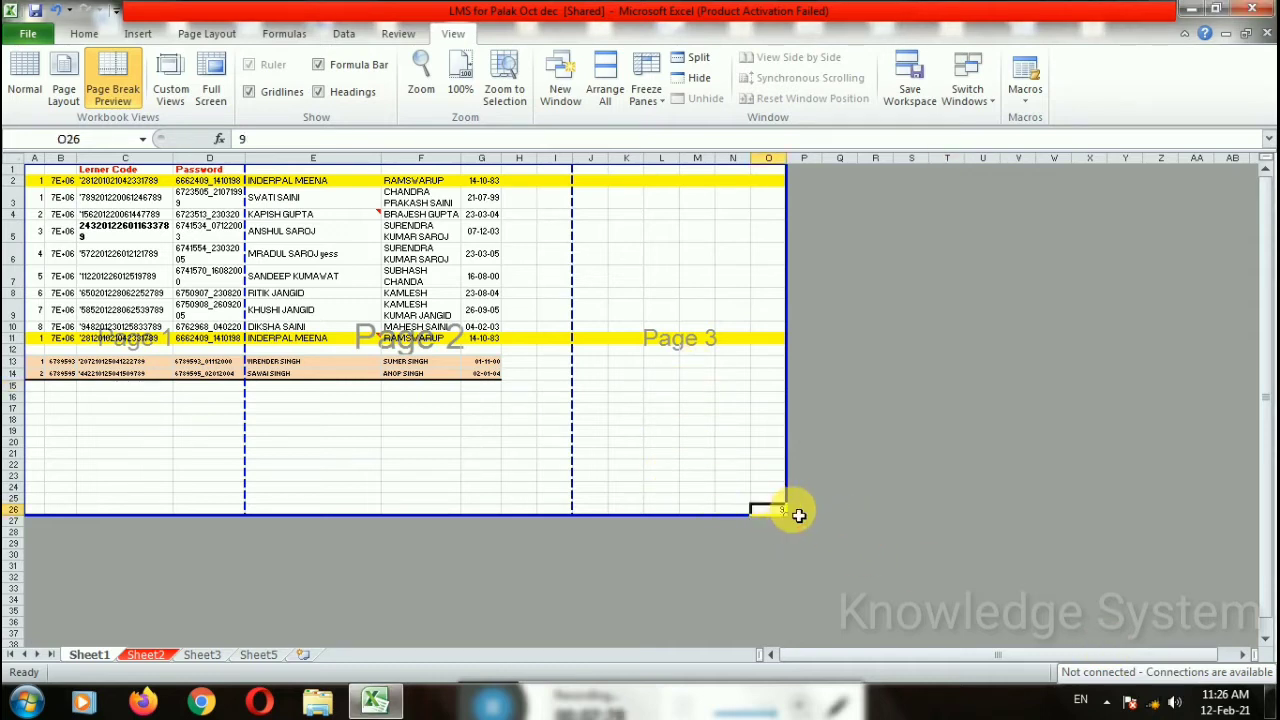
key(Delete)
click(799, 515)
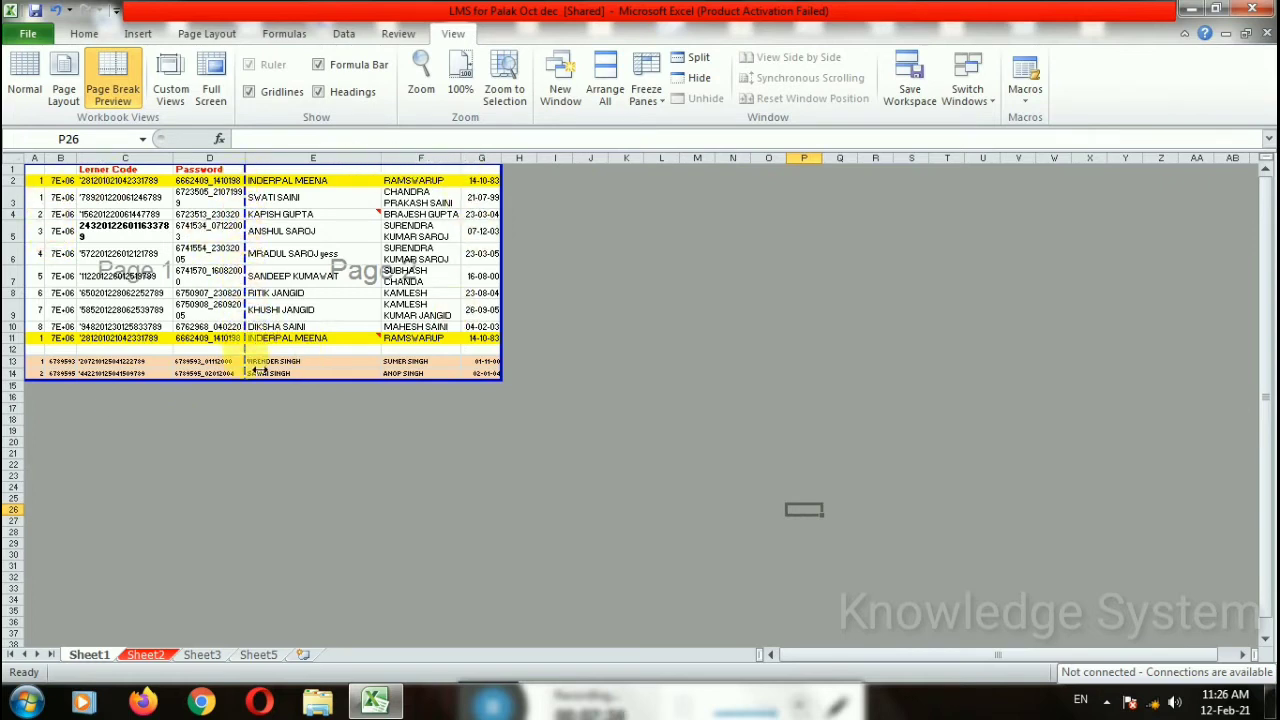
Step: Try moving the D/E page break, then select columns A–D and E–G to inspect the two pages
drag(246, 371, 257, 230)
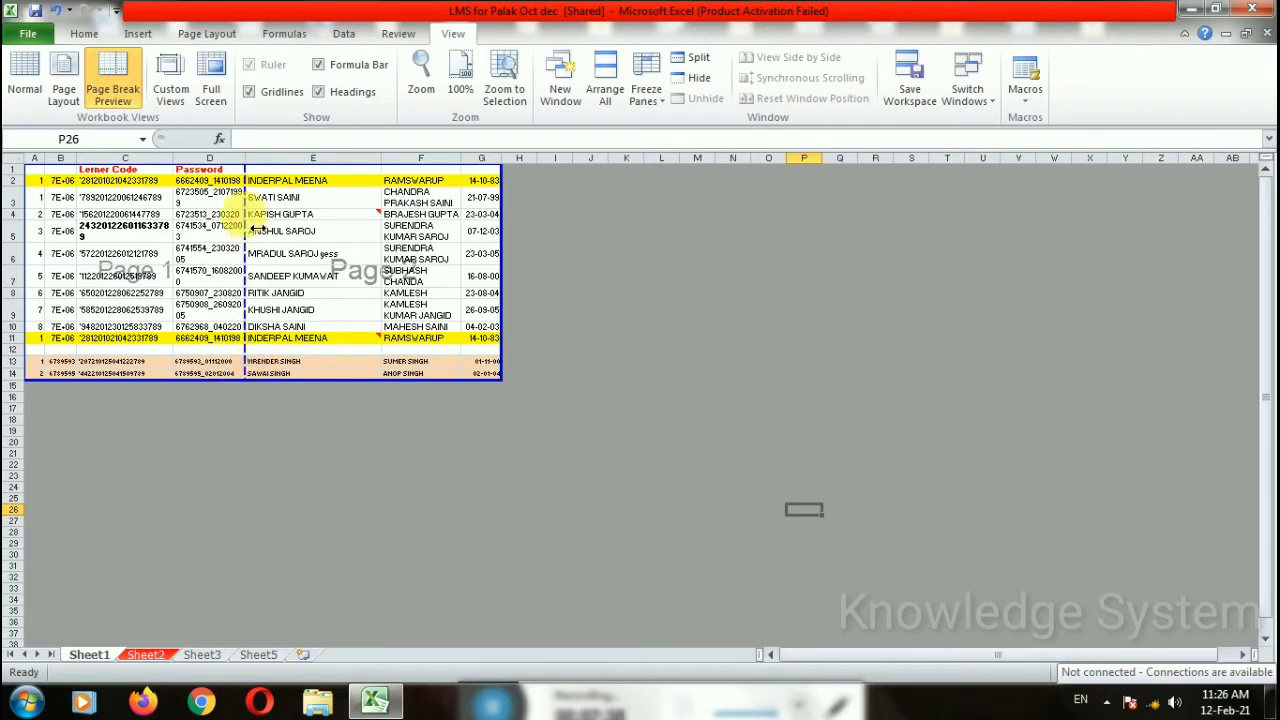
click(1160, 498)
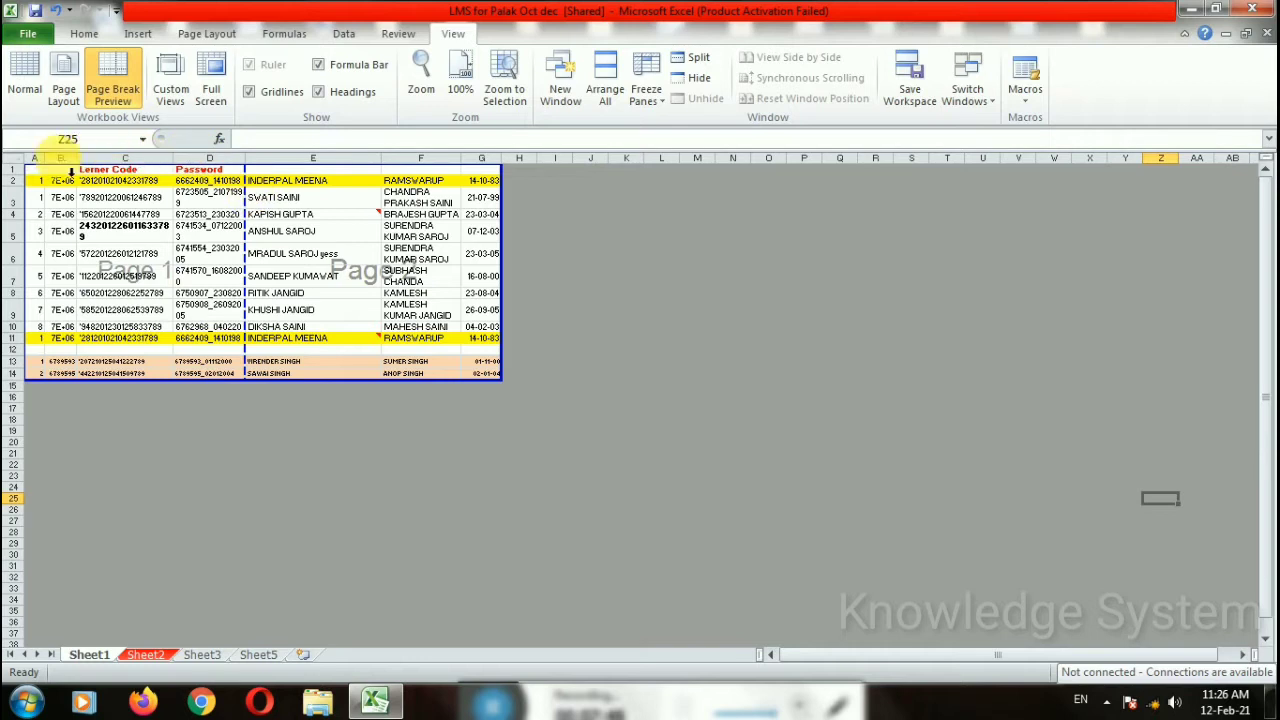
click(36, 158)
click(60, 158)
click(124, 158)
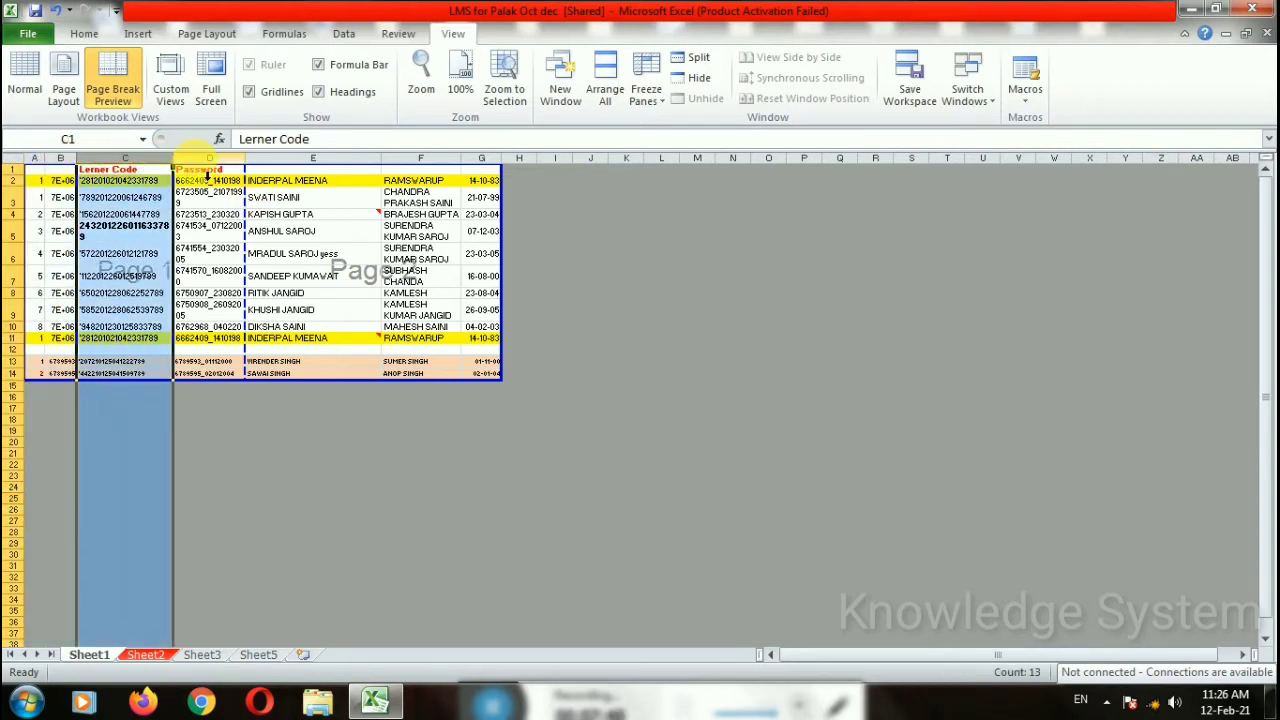
click(211, 158)
drag(36, 158, 215, 158)
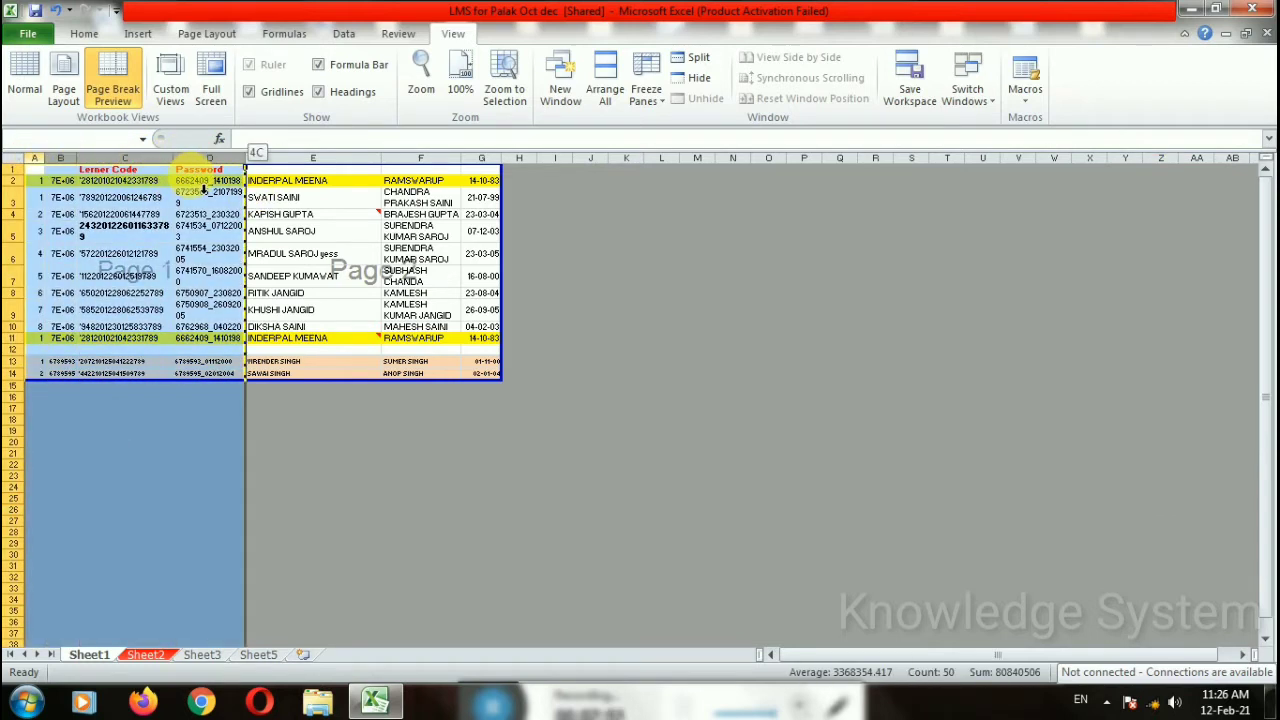
drag(309, 169, 476, 176)
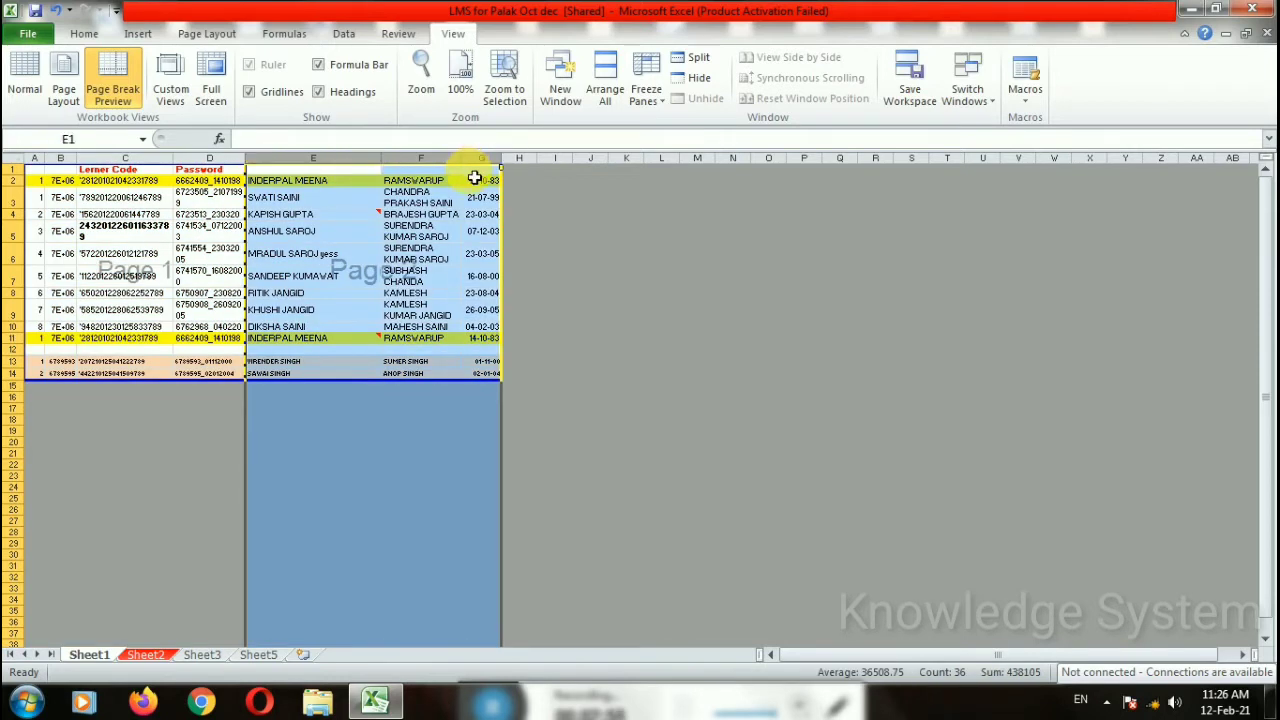
click(578, 328)
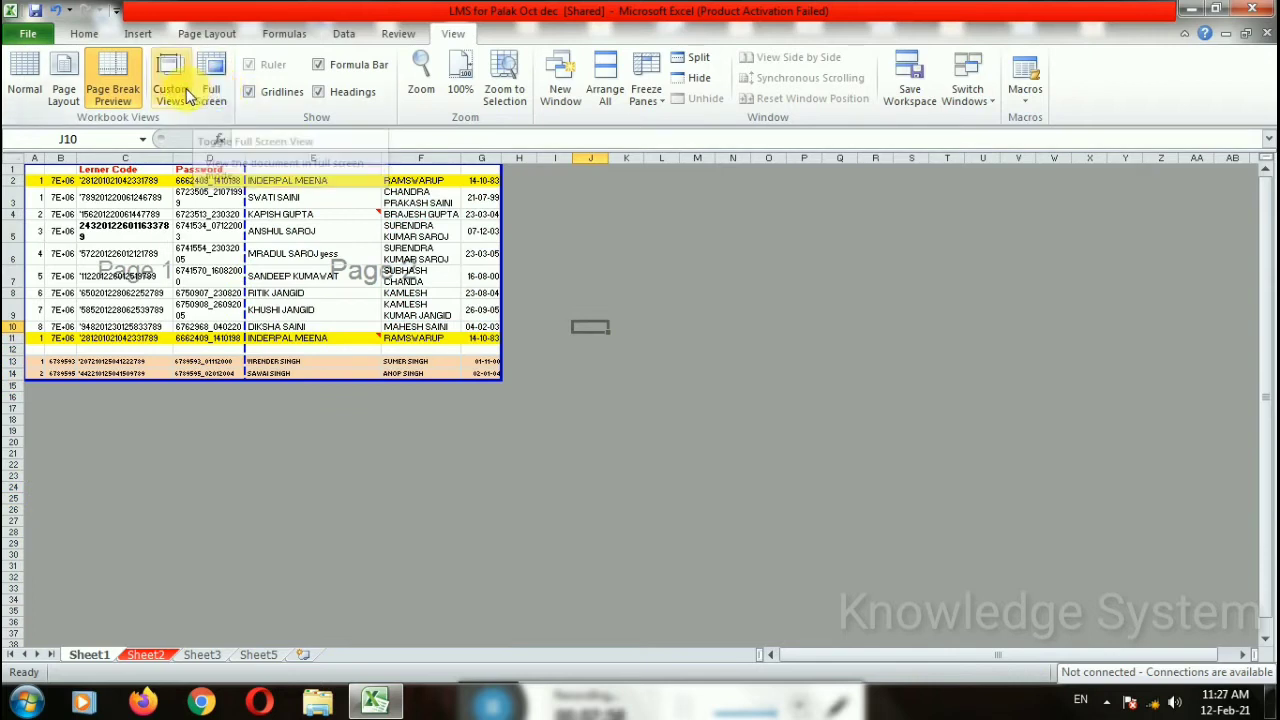
Step: Return to Normal view and save rows 1–5 as custom view 'octomber'
click(24, 82)
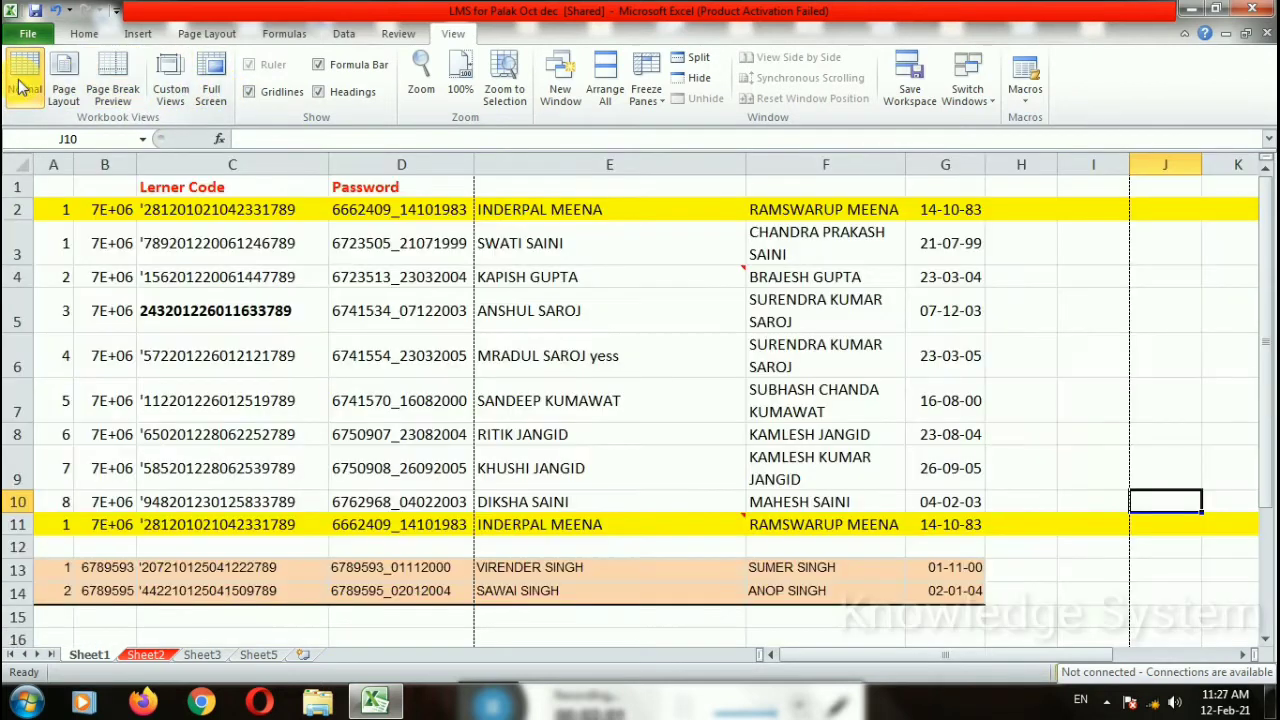
click(170, 80)
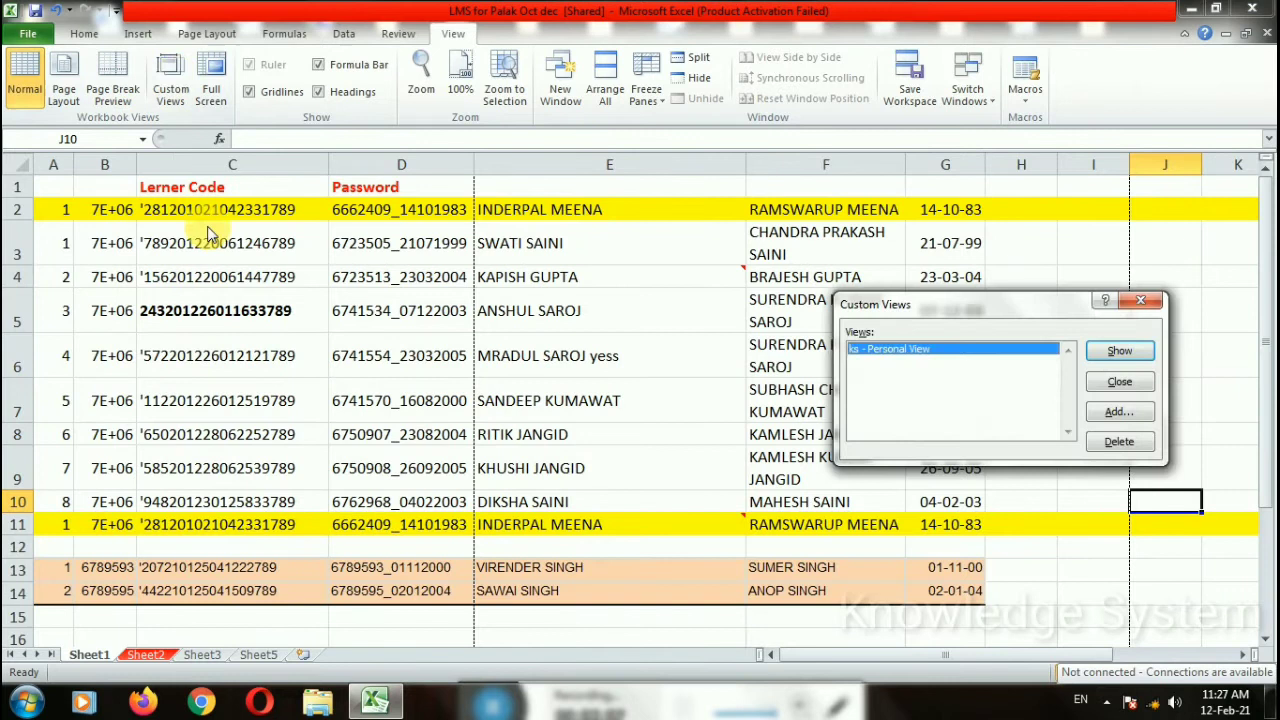
click(1120, 413)
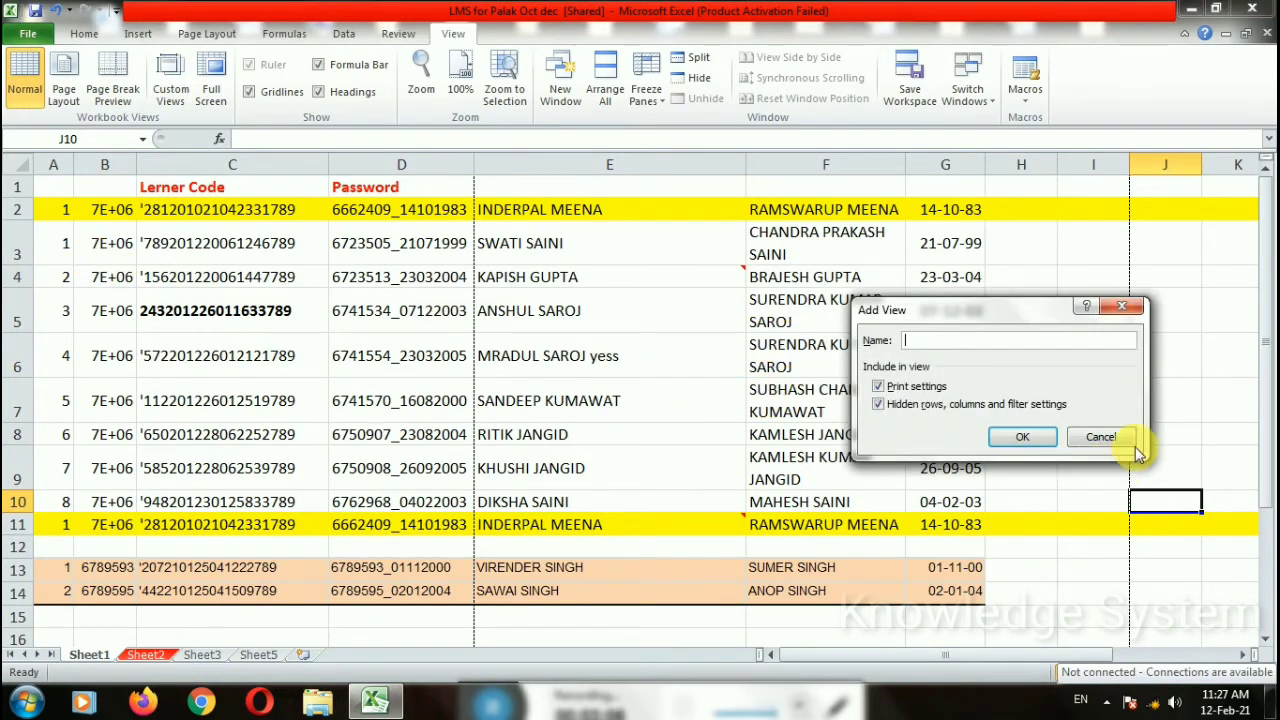
click(1120, 440)
drag(50, 186, 921, 311)
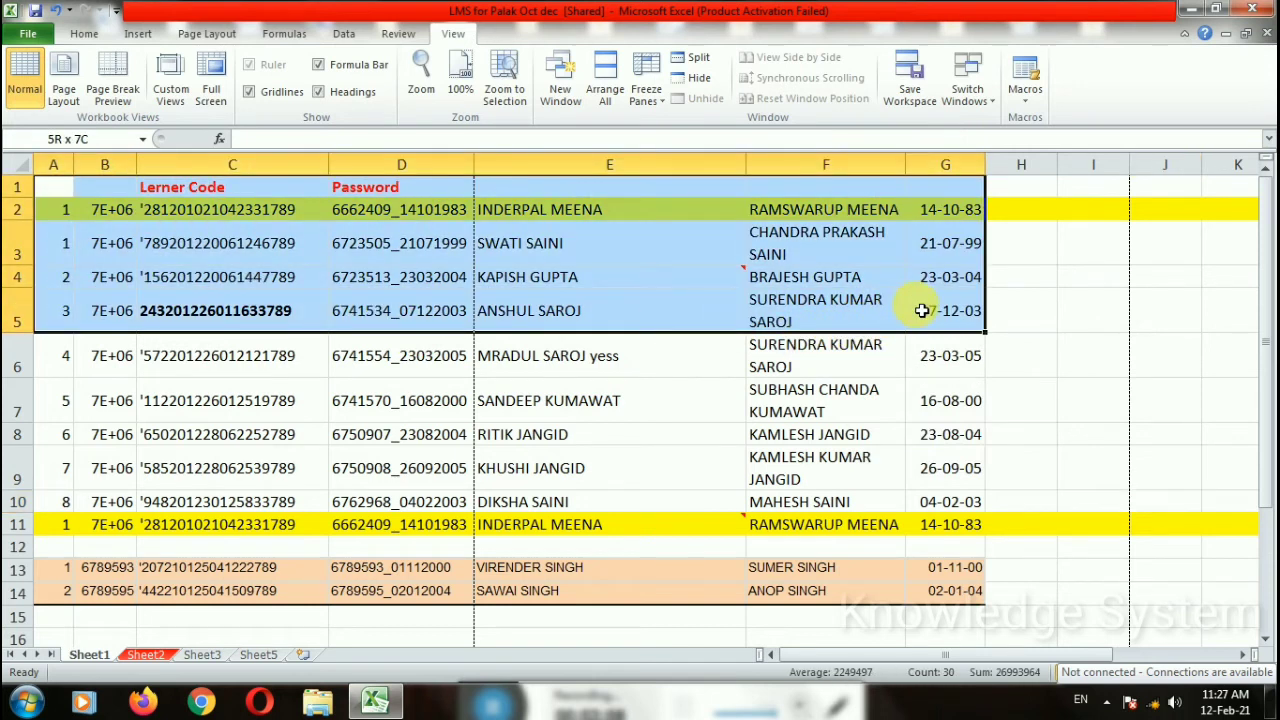
click(170, 80)
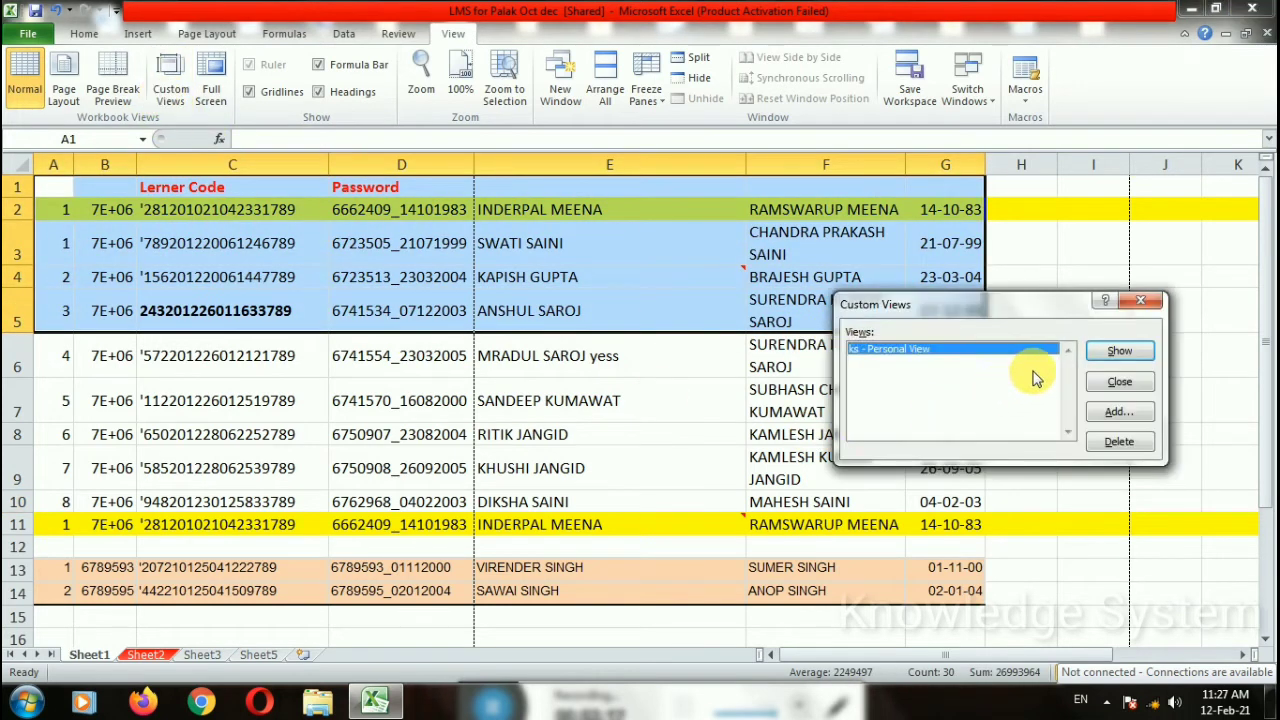
click(1119, 411)
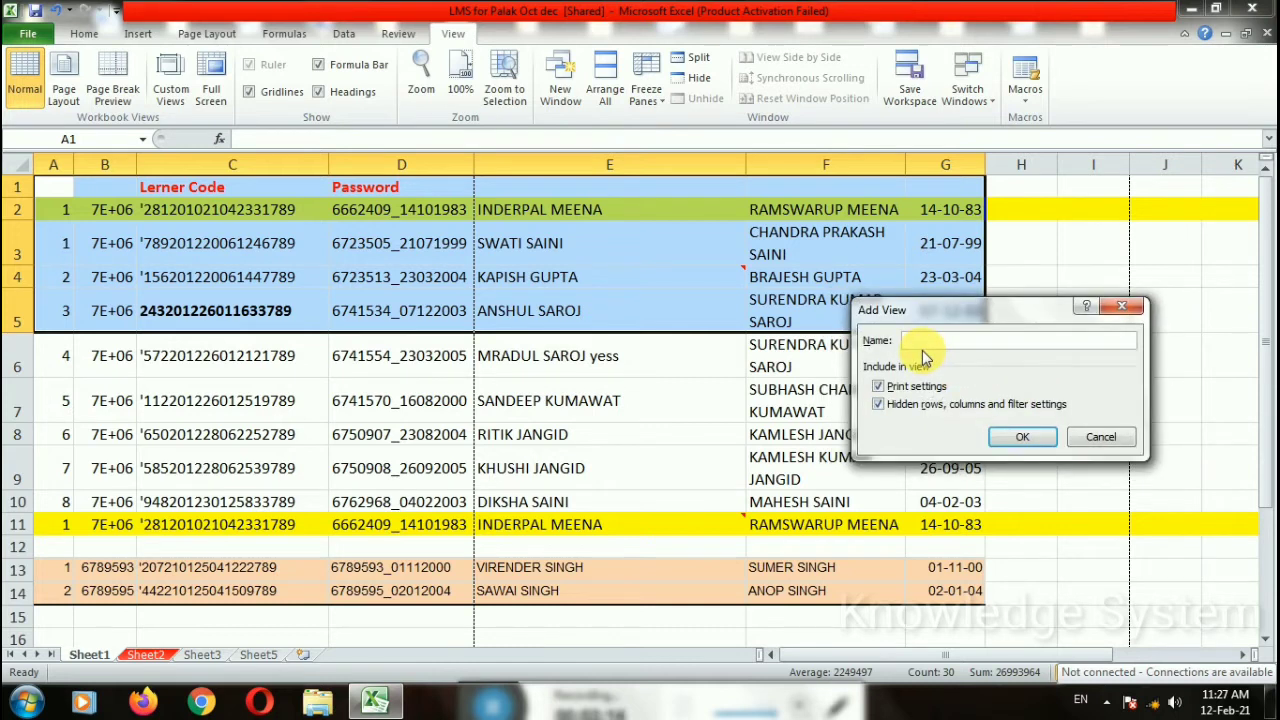
text(o)
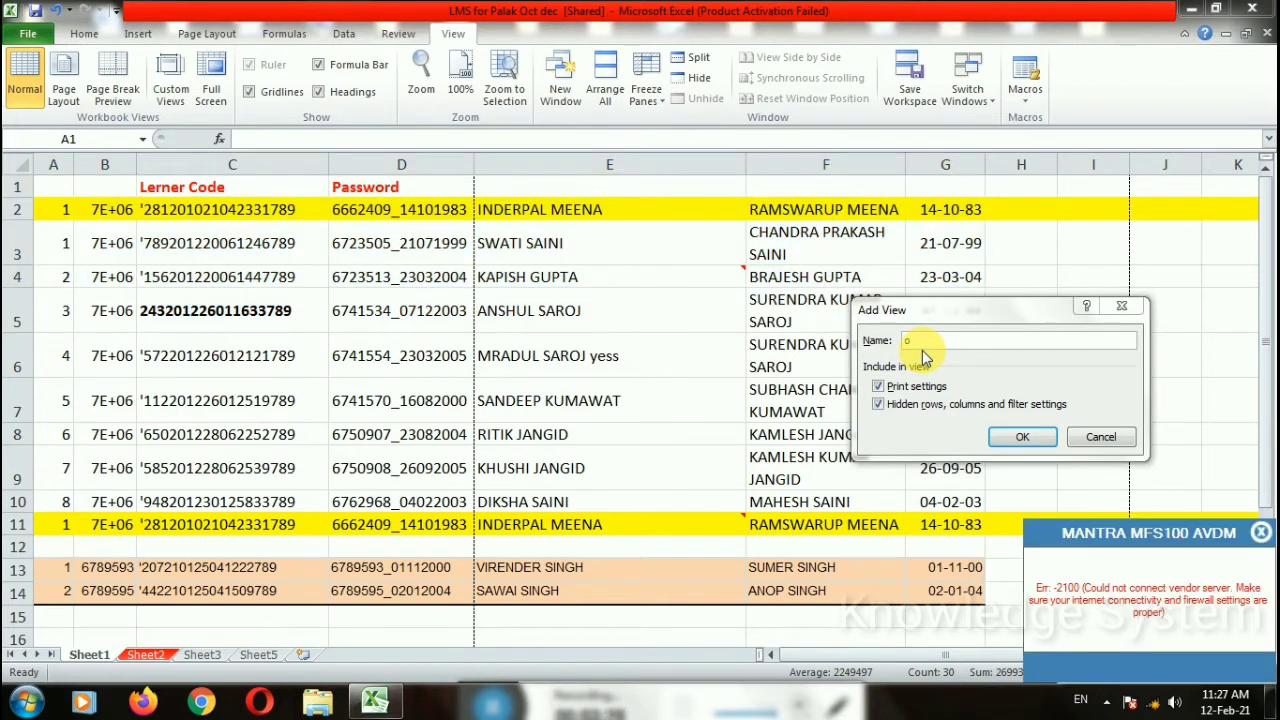
click(930, 341)
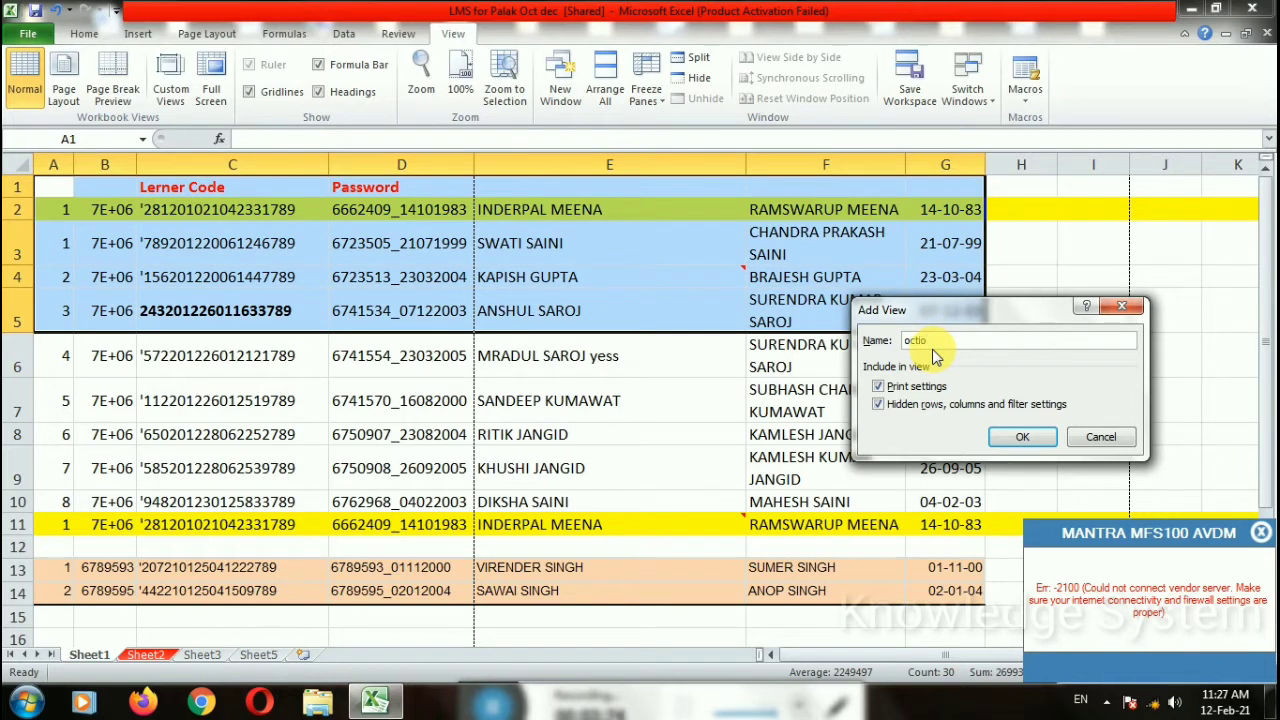
text(octomber)
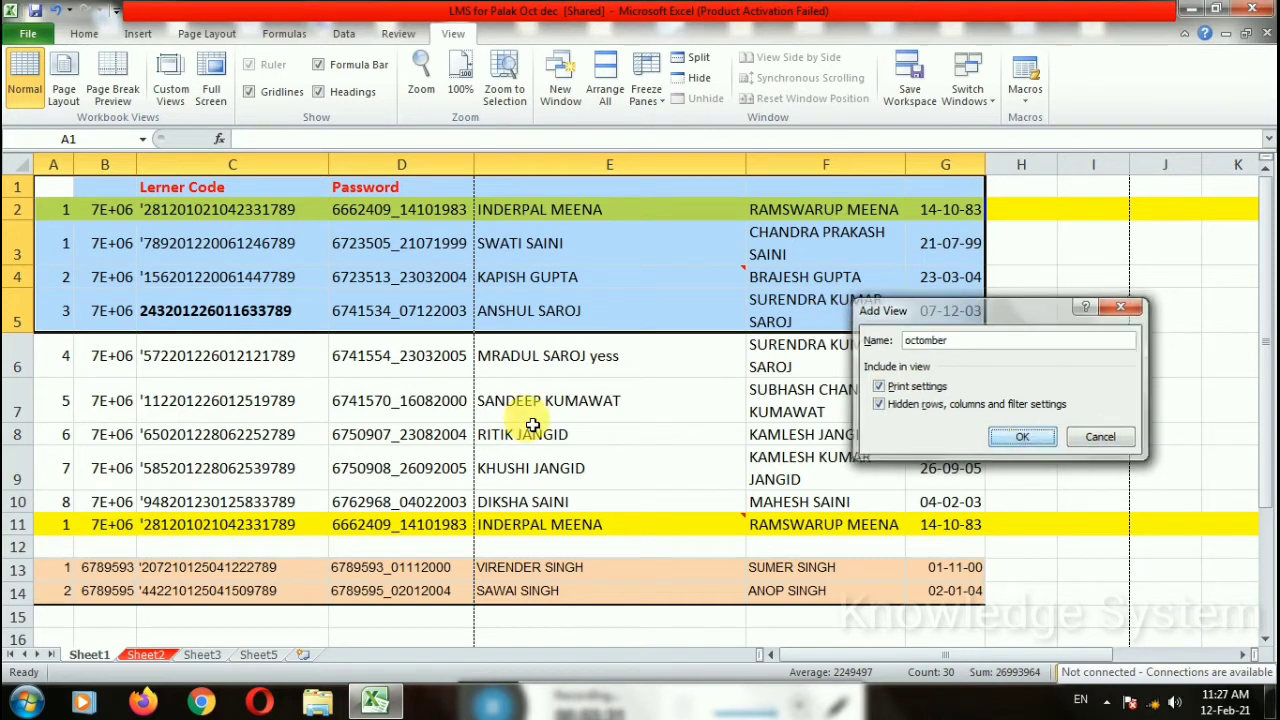
click(1022, 437)
Step: Save rows 6–9 as custom view 'november'
drag(51, 346, 930, 475)
click(170, 72)
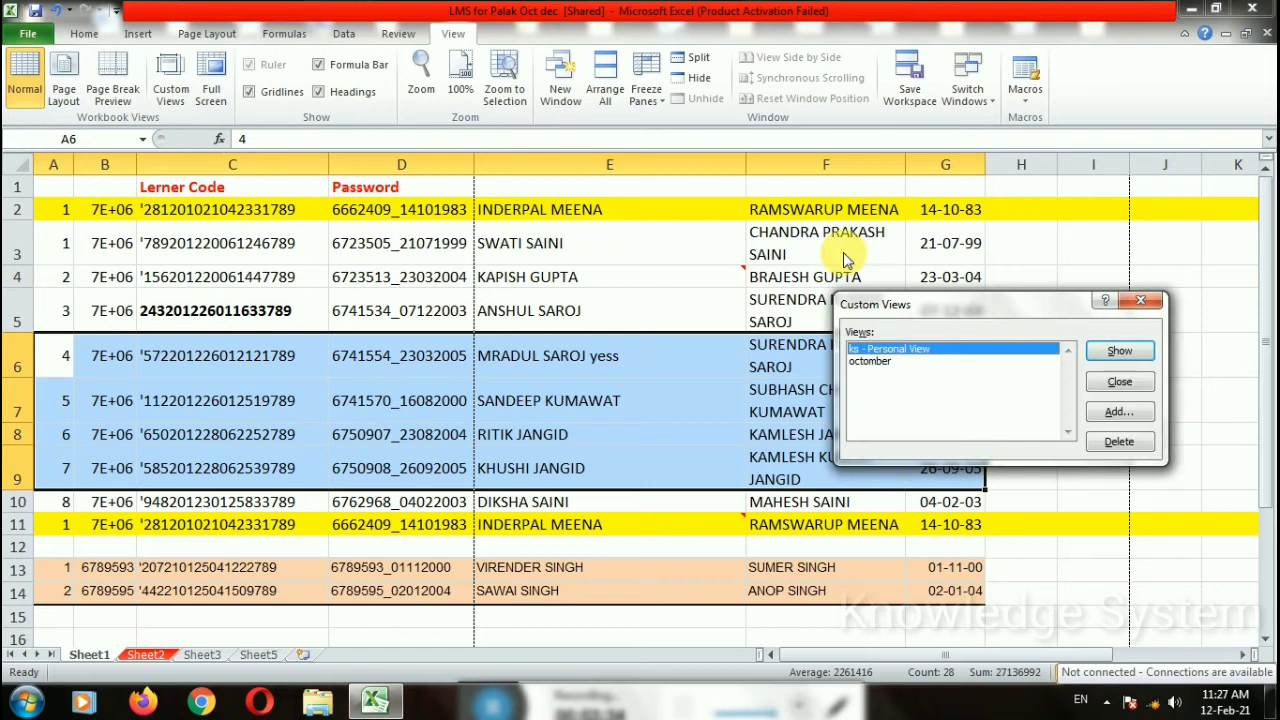
click(1095, 412)
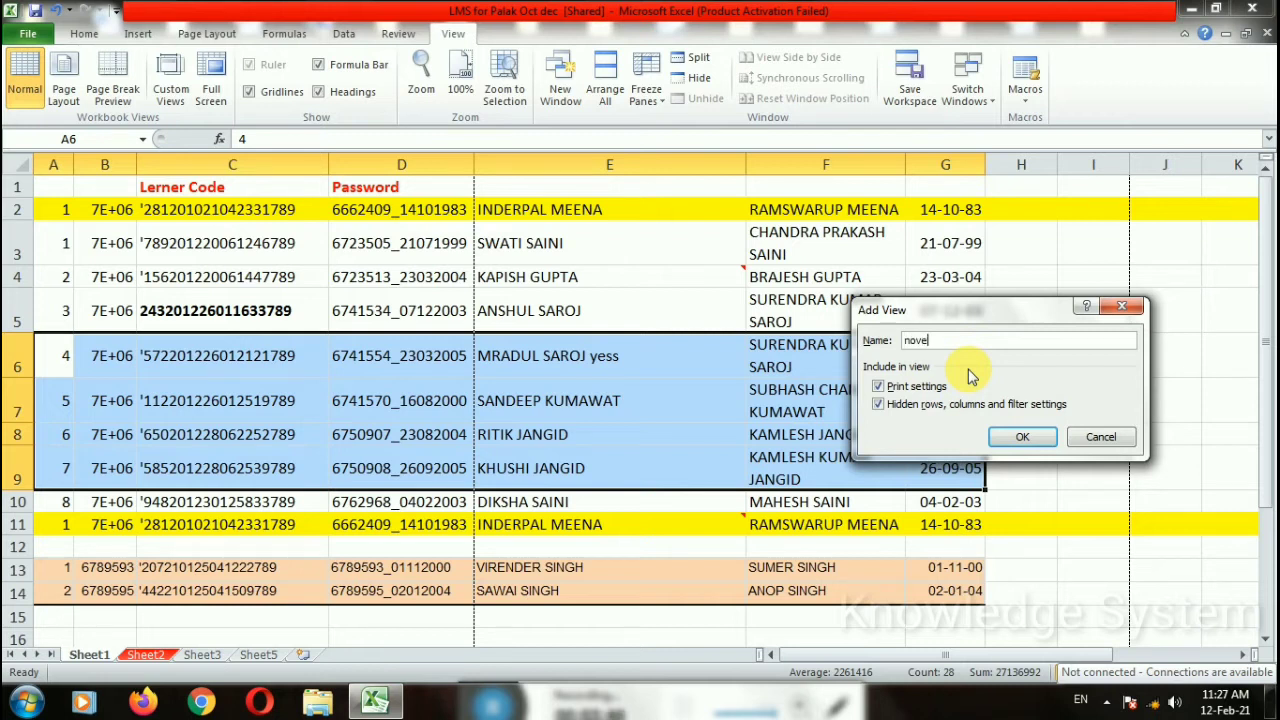
click(1022, 437)
Step: Save rows 10–14 as custom view 'DEcember'
drag(76, 511, 950, 586)
click(170, 70)
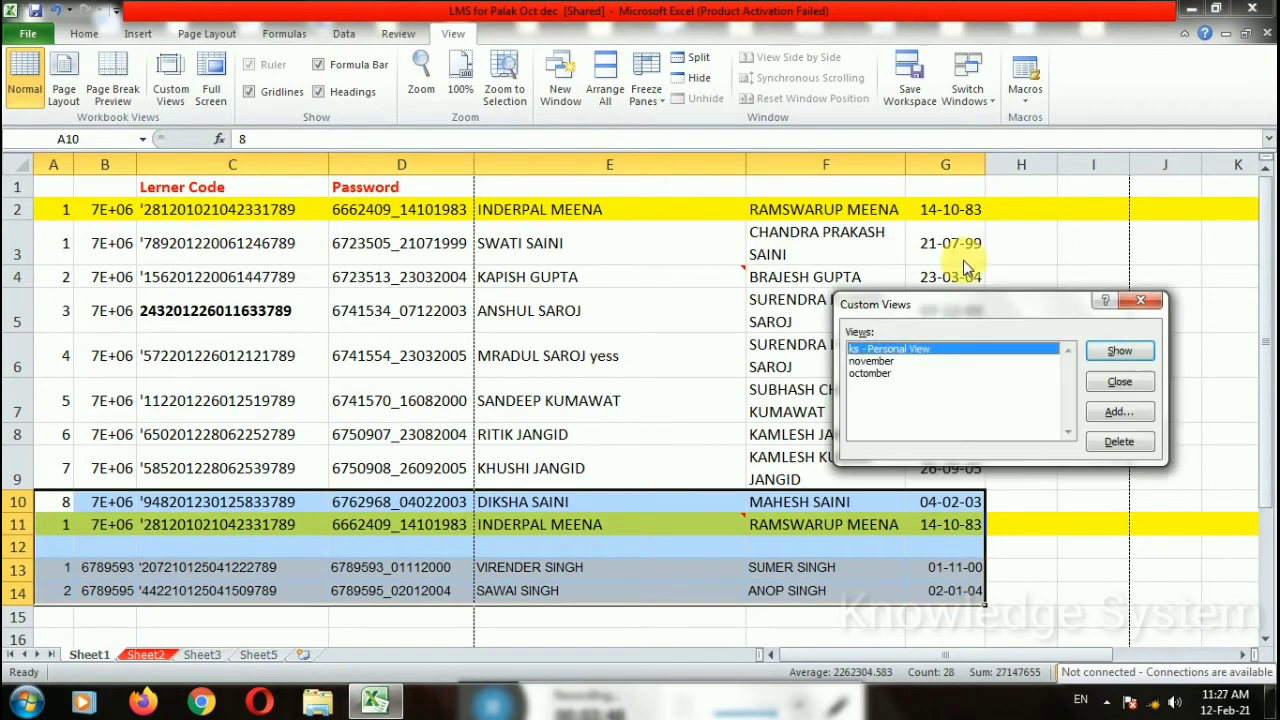
click(1124, 412)
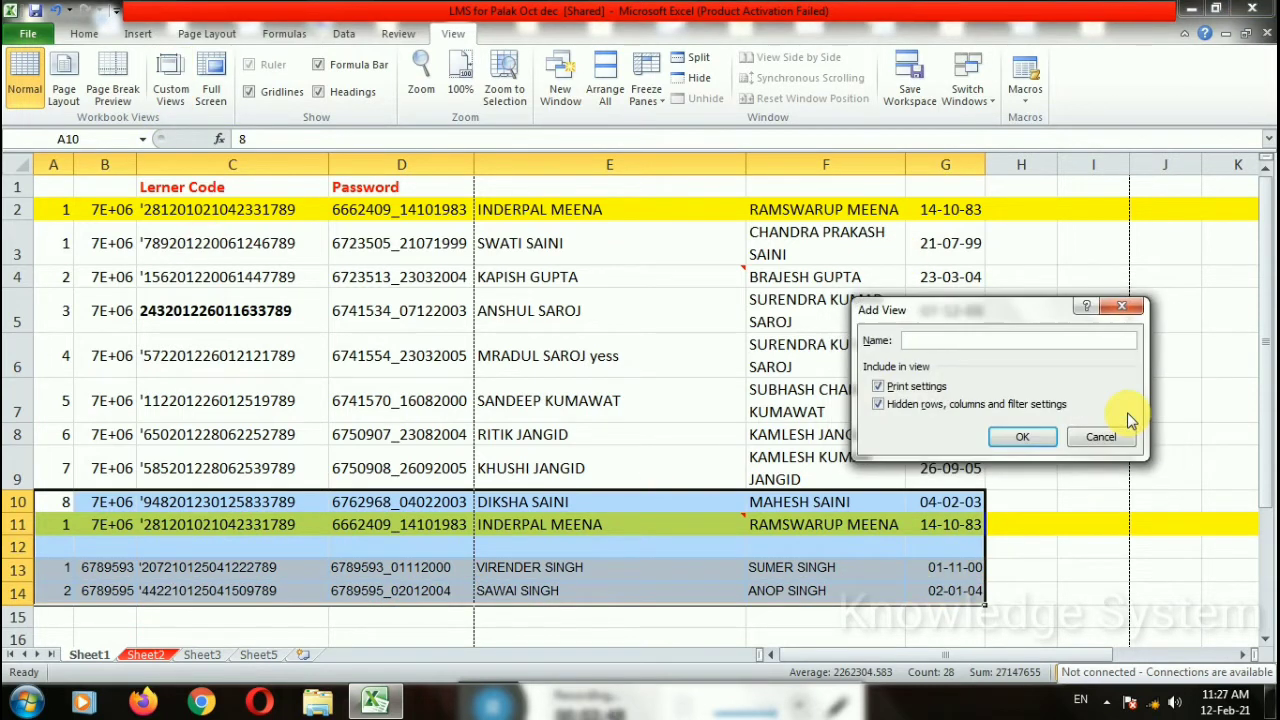
text(DEcember)
click(1020, 444)
Step: Show the 'november' custom view on the sheet
click(1135, 438)
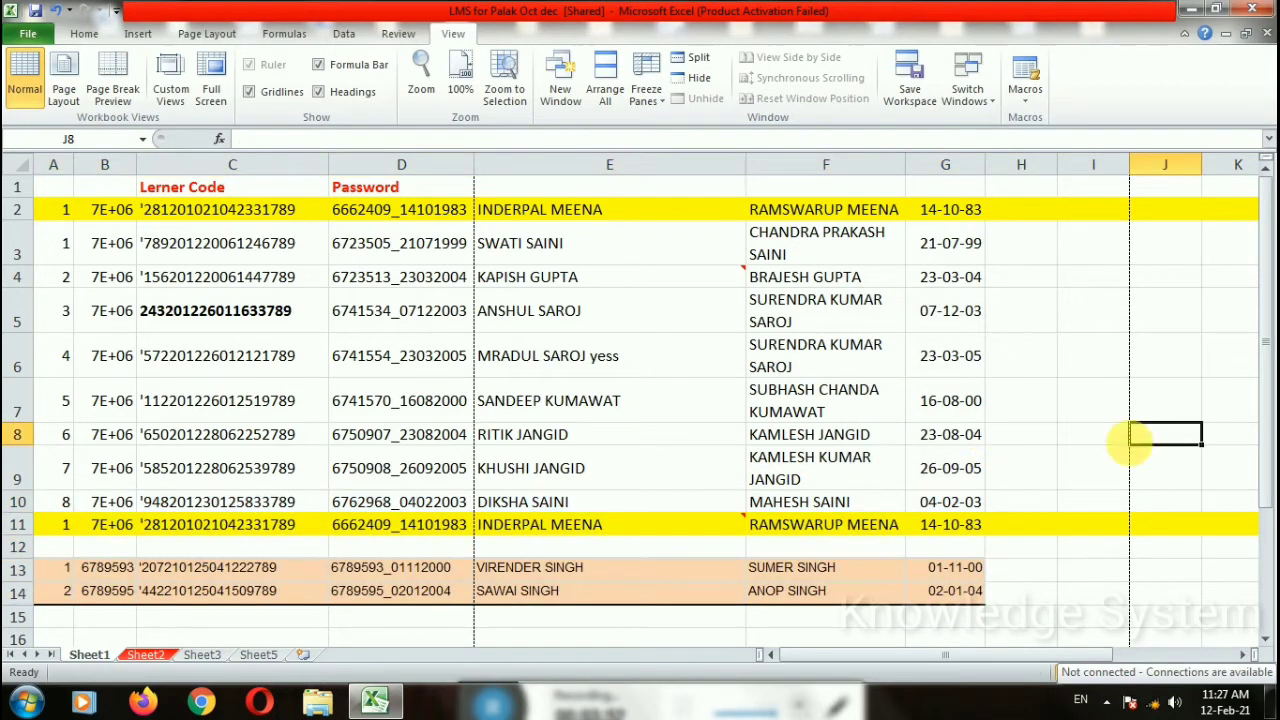
click(143, 138)
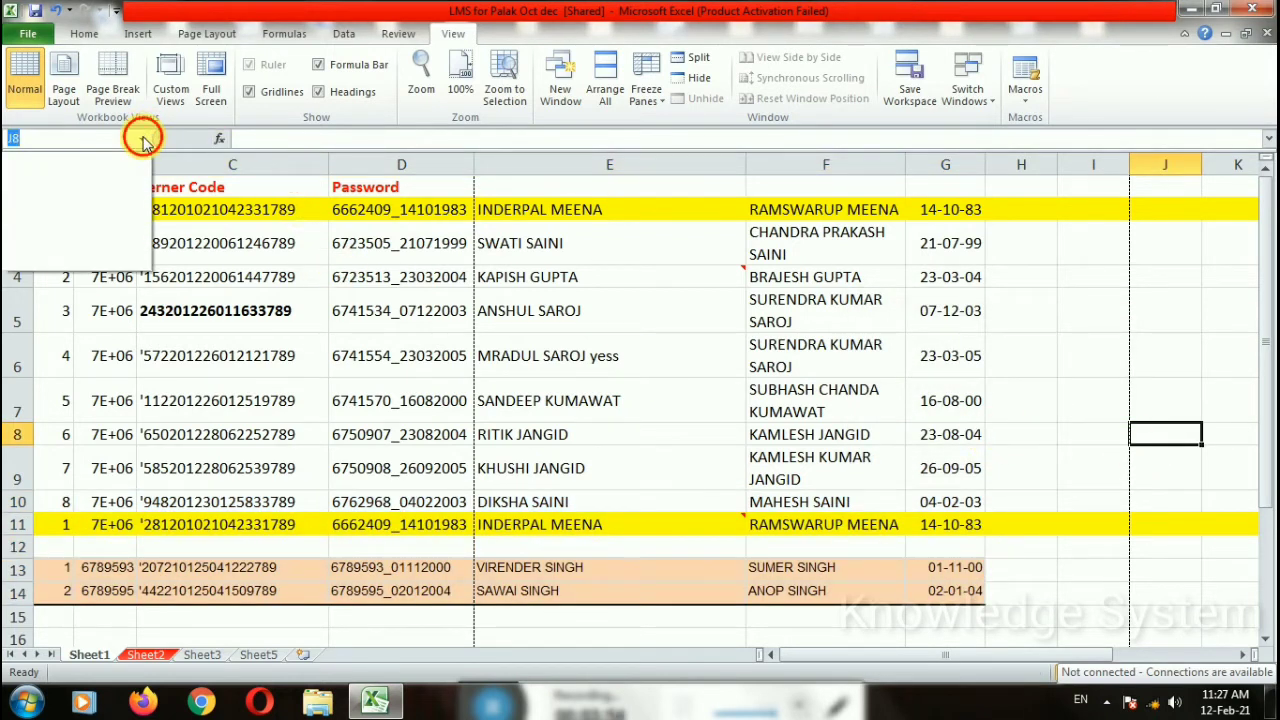
click(170, 93)
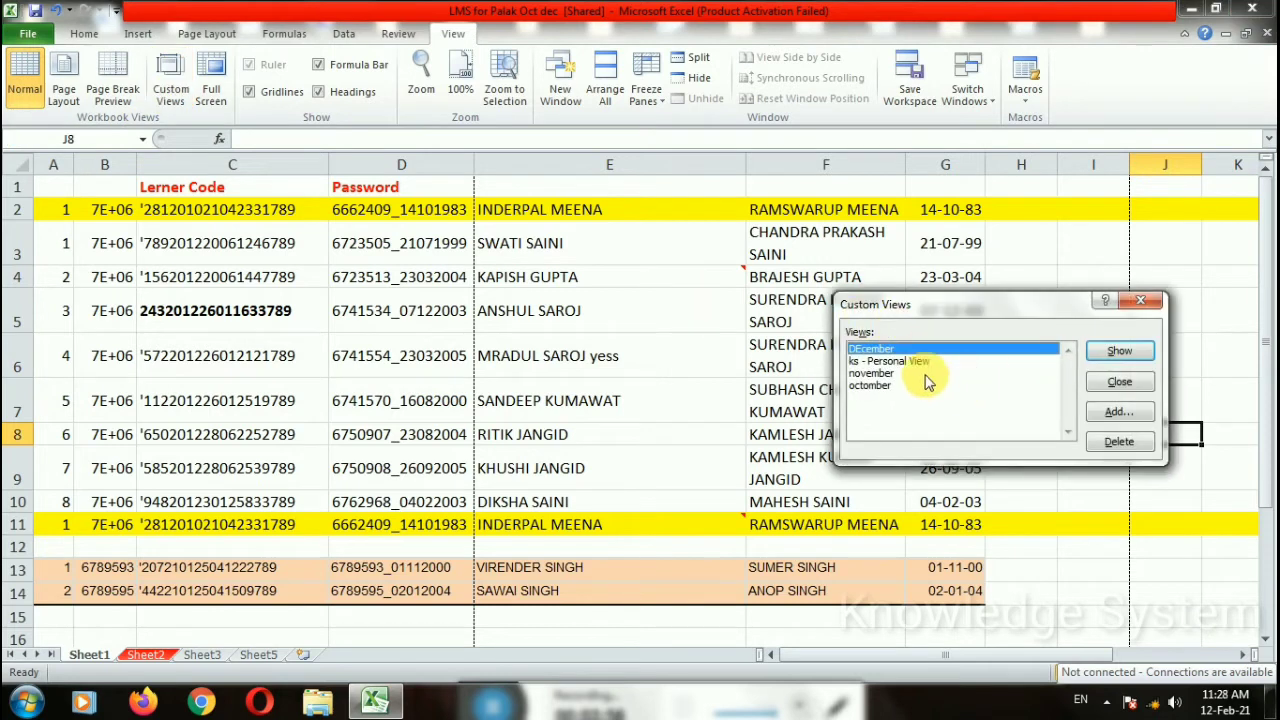
click(886, 376)
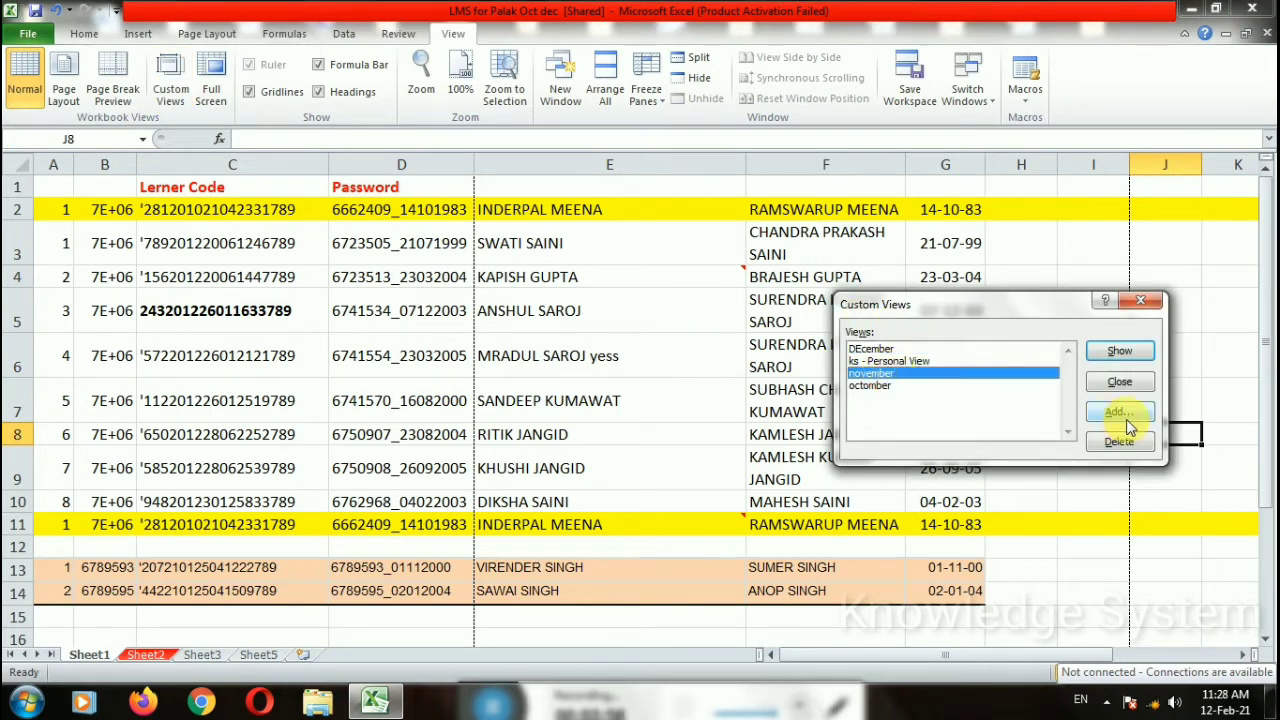
click(1119, 351)
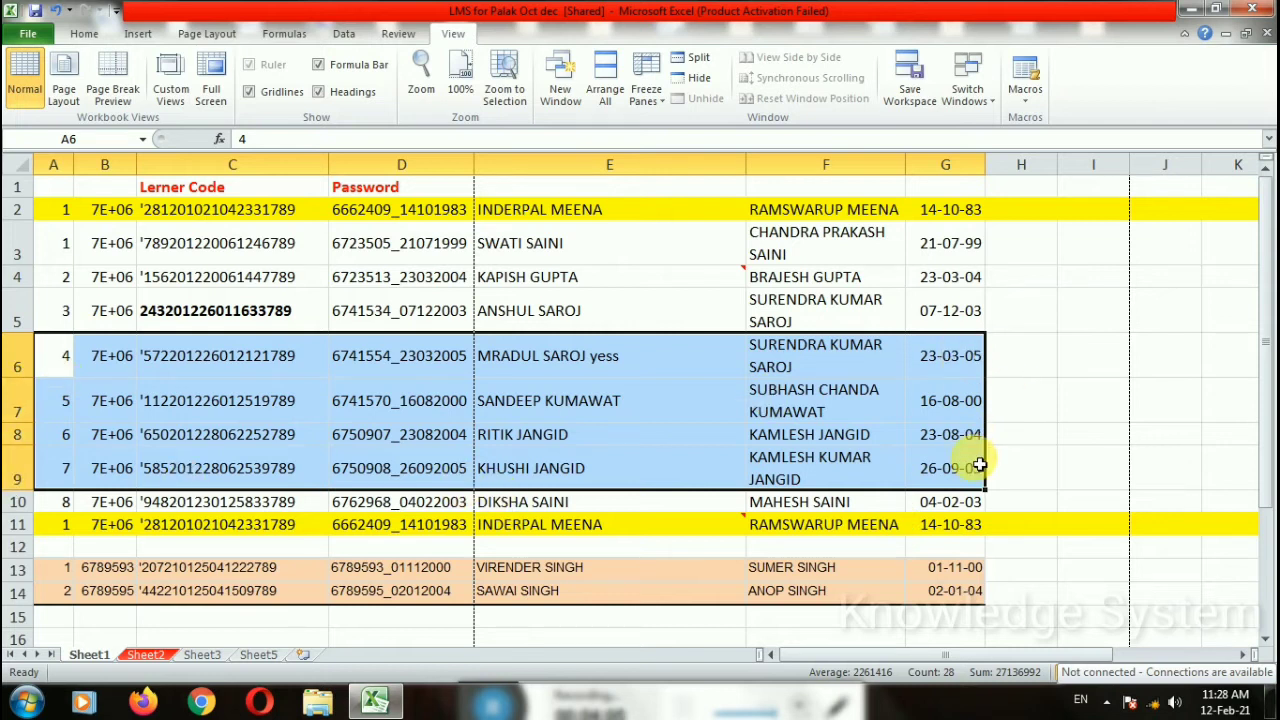
click(171, 96)
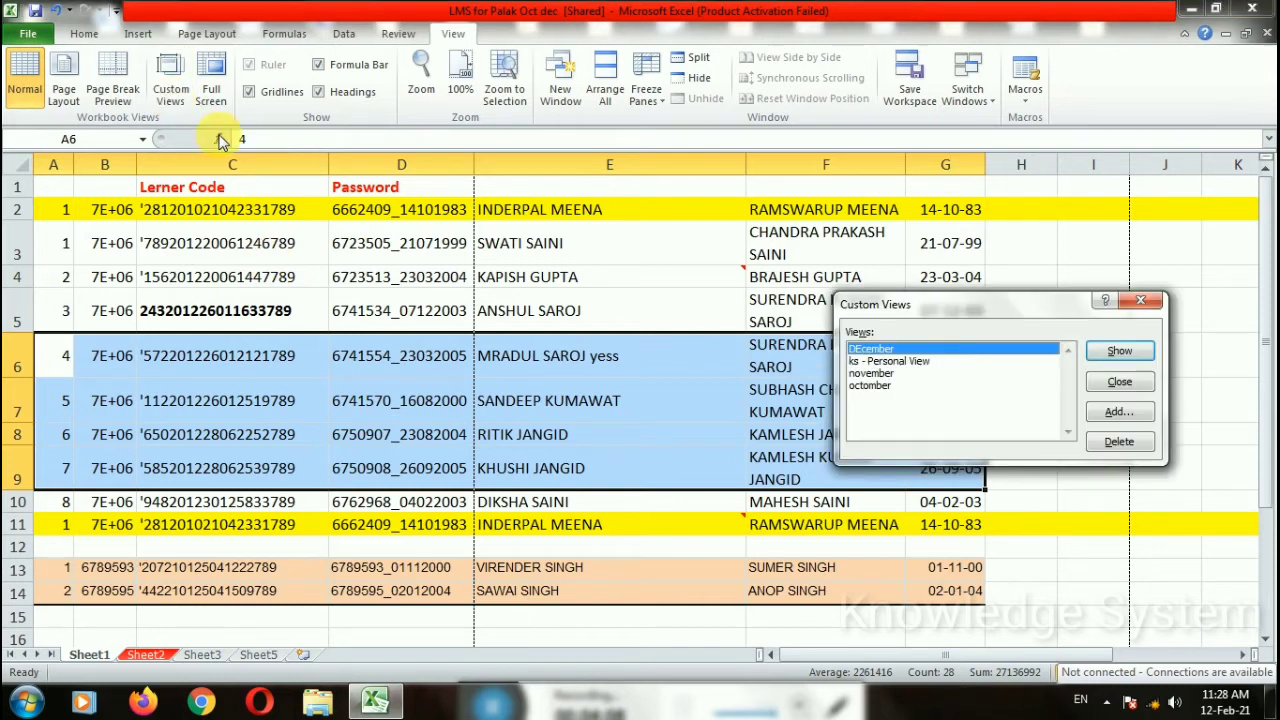
click(880, 385)
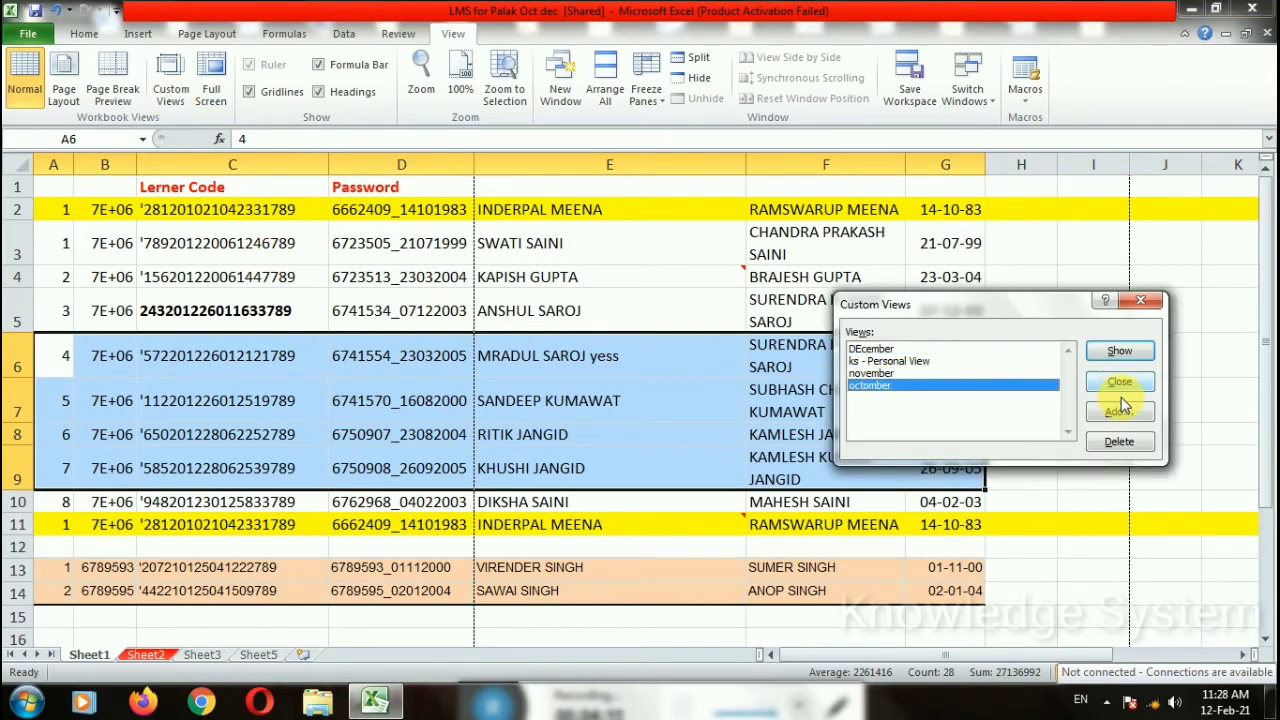
click(1120, 351)
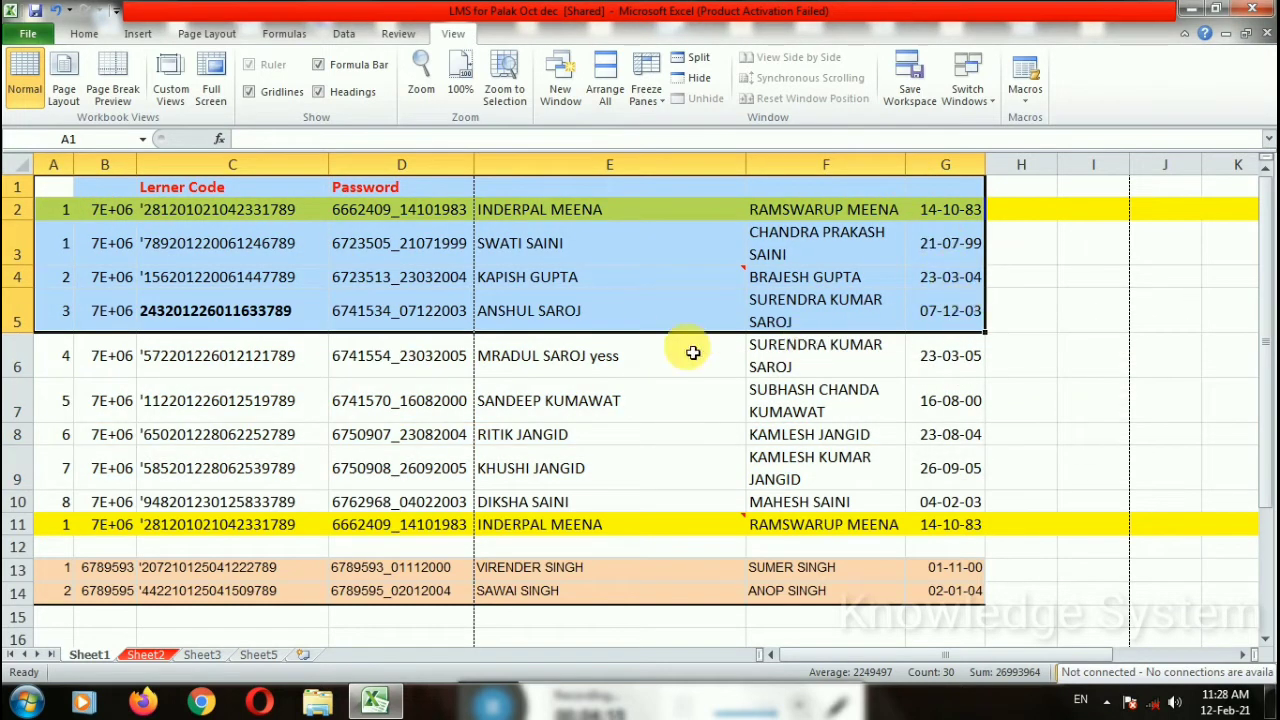
click(112, 80)
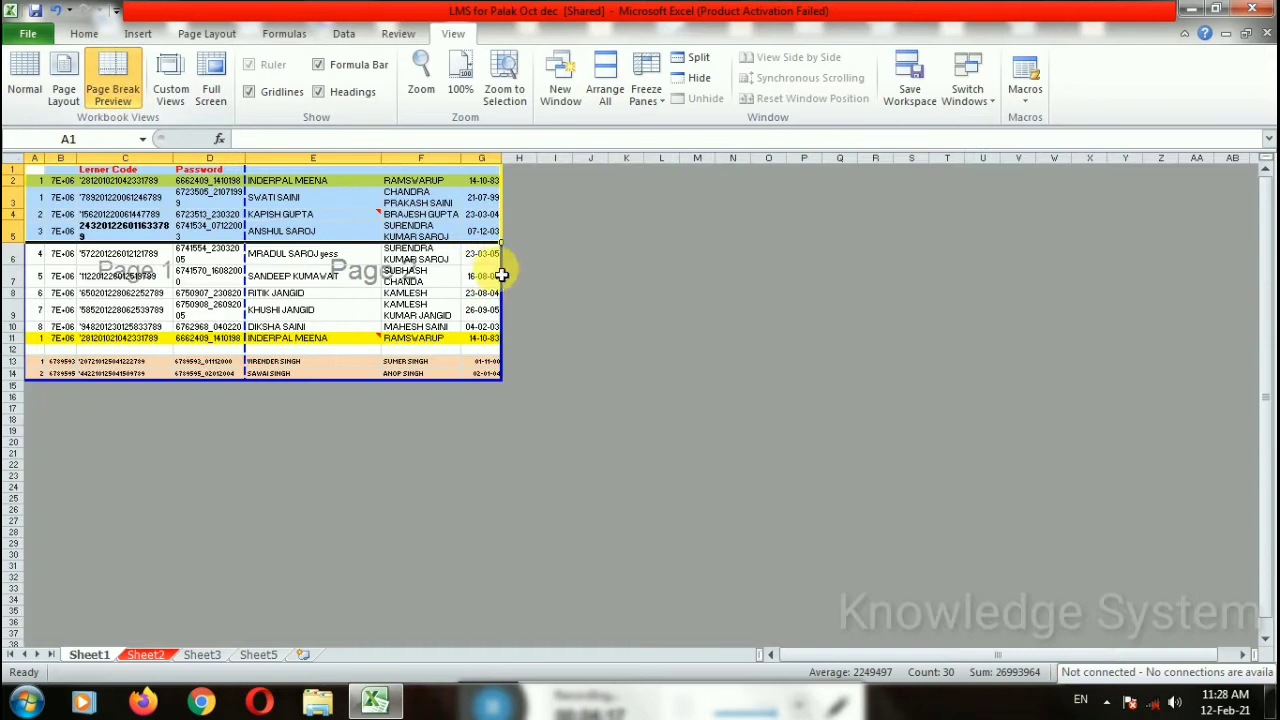
click(170, 85)
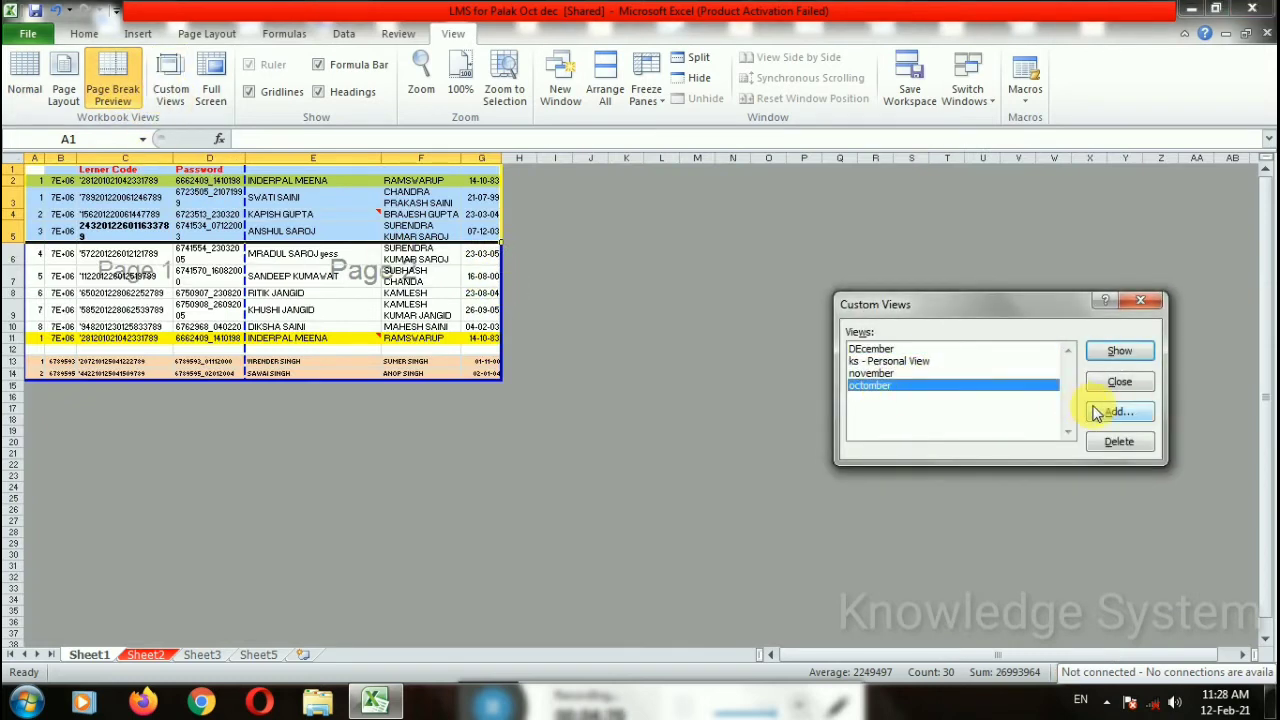
click(1119, 351)
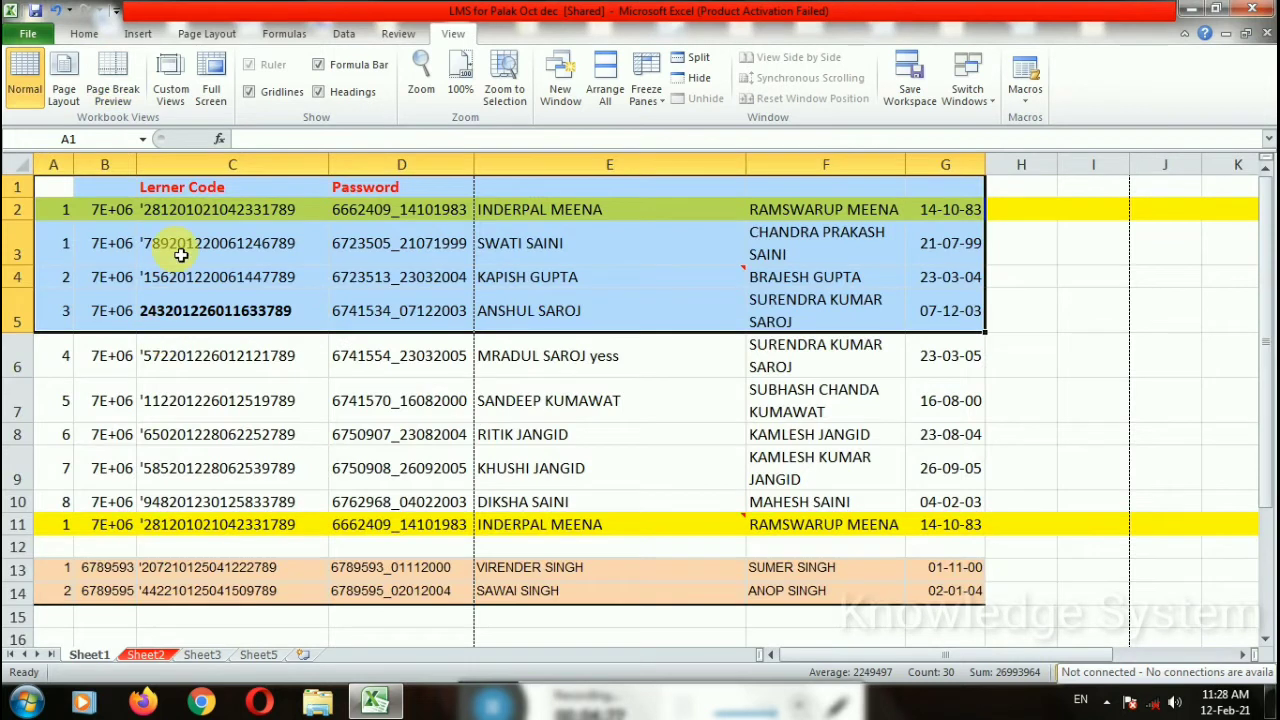
click(170, 85)
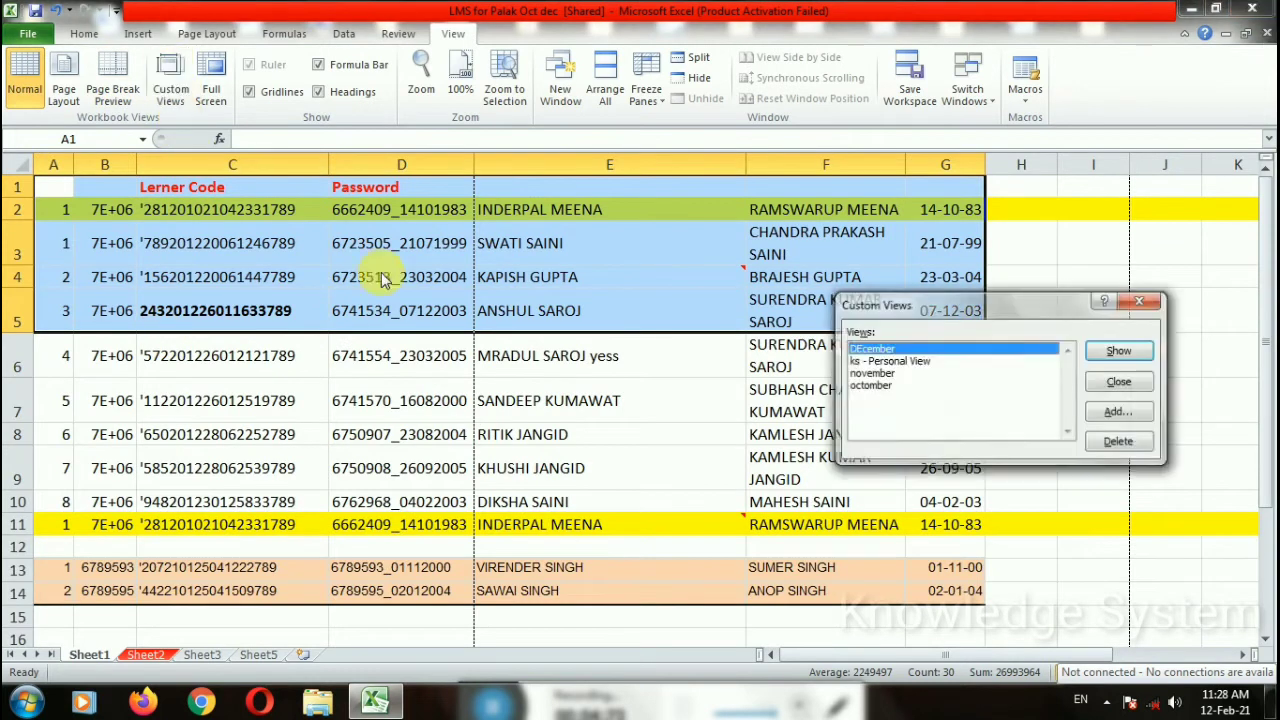
click(890, 372)
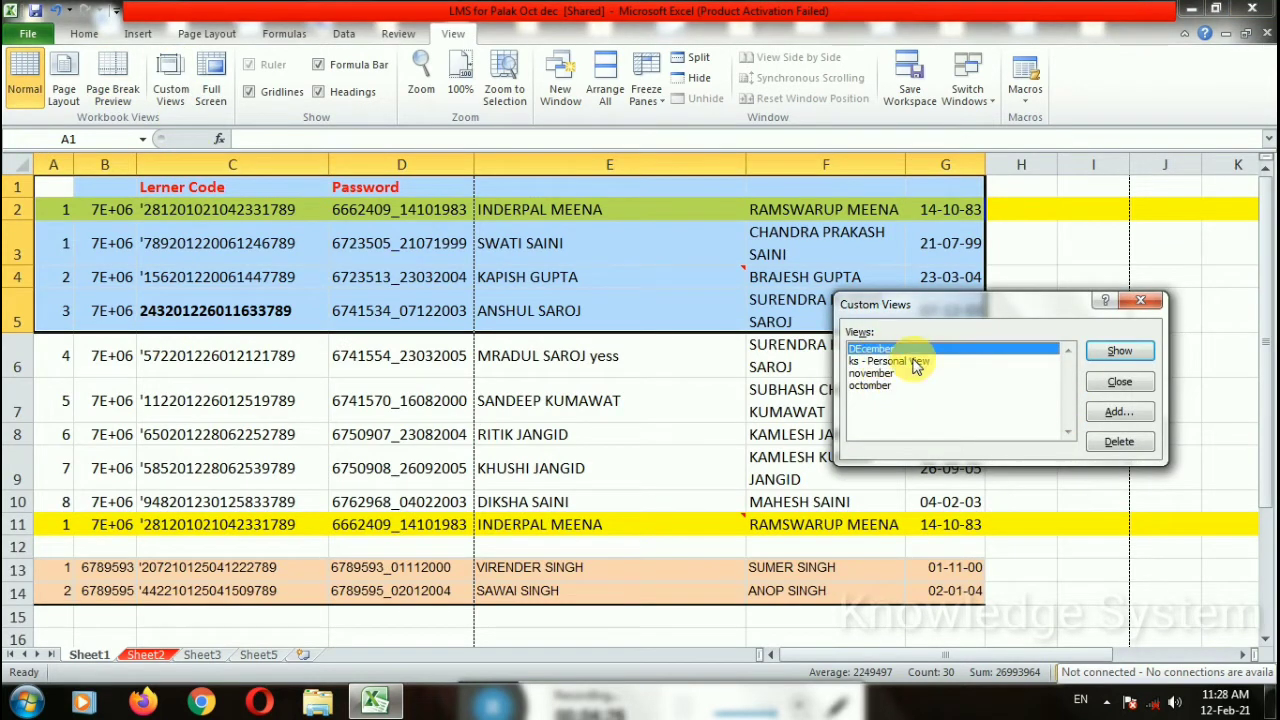
click(1119, 351)
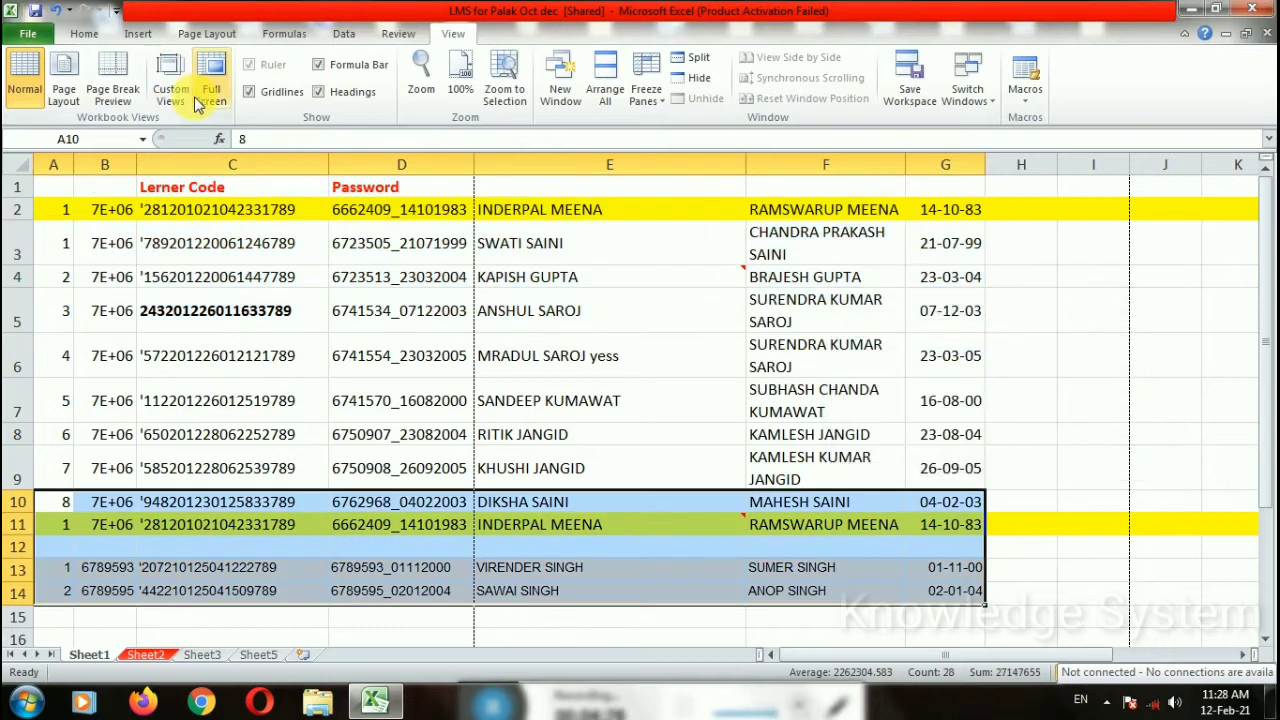
click(1100, 434)
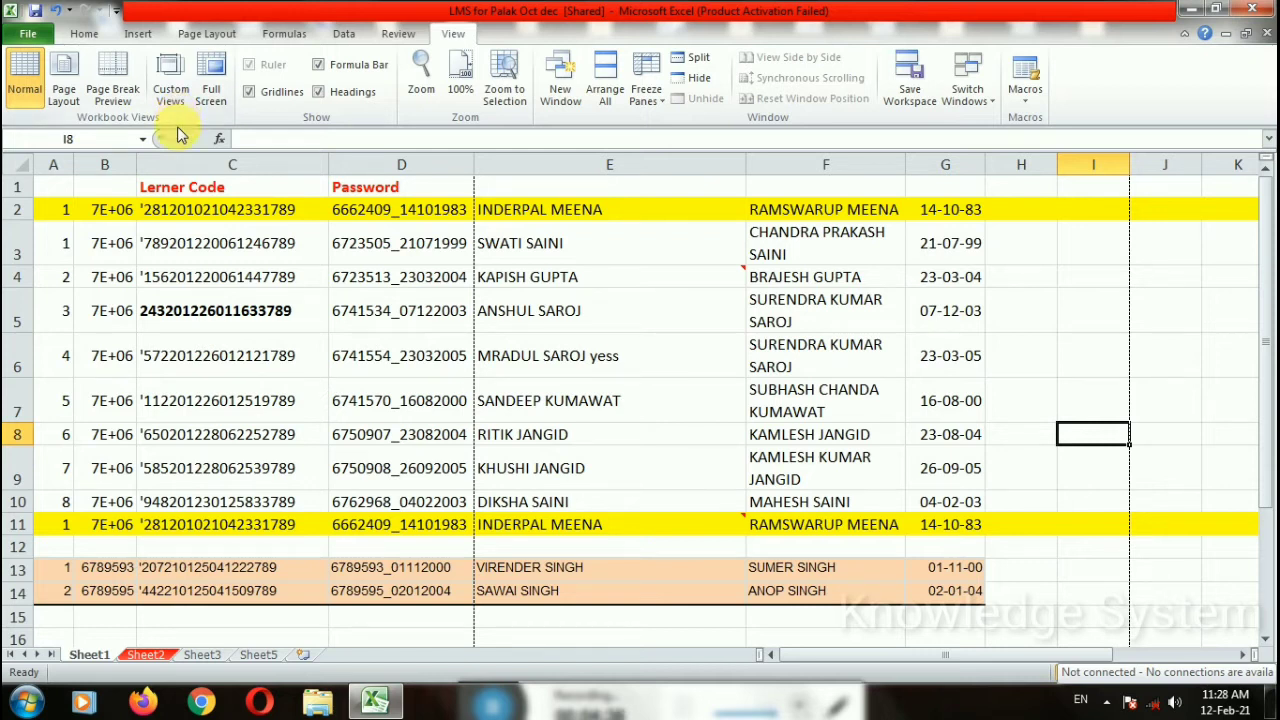
Step: Autofit column B to show full learner numbers and give every cell of A1:G14 All Borders
double_click(136, 175)
drag(67, 193, 955, 595)
click(84, 33)
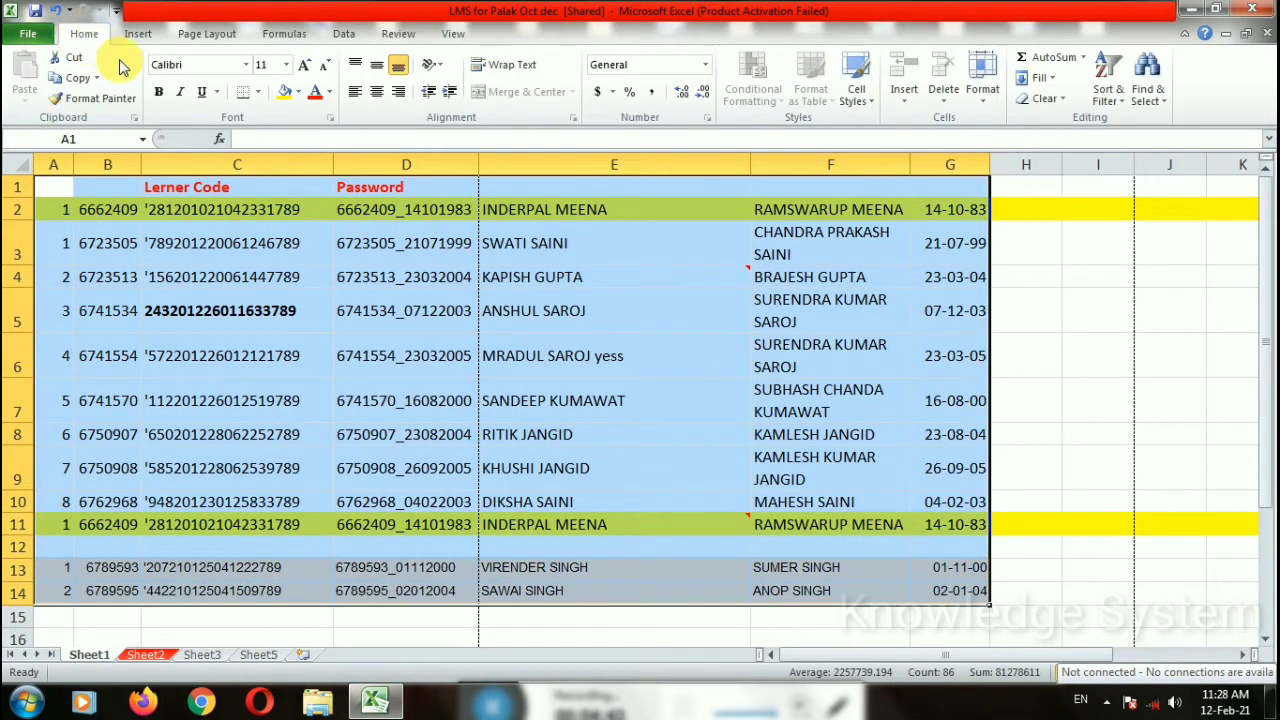
click(258, 92)
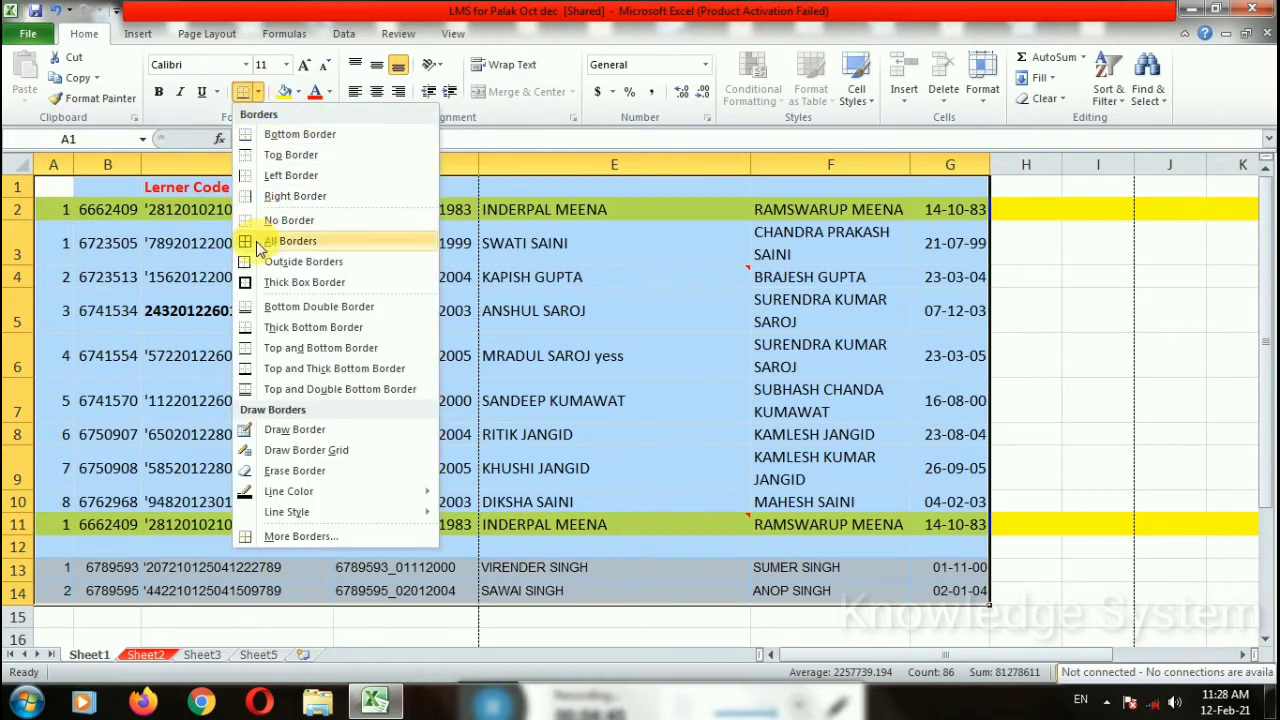
click(247, 241)
click(1098, 355)
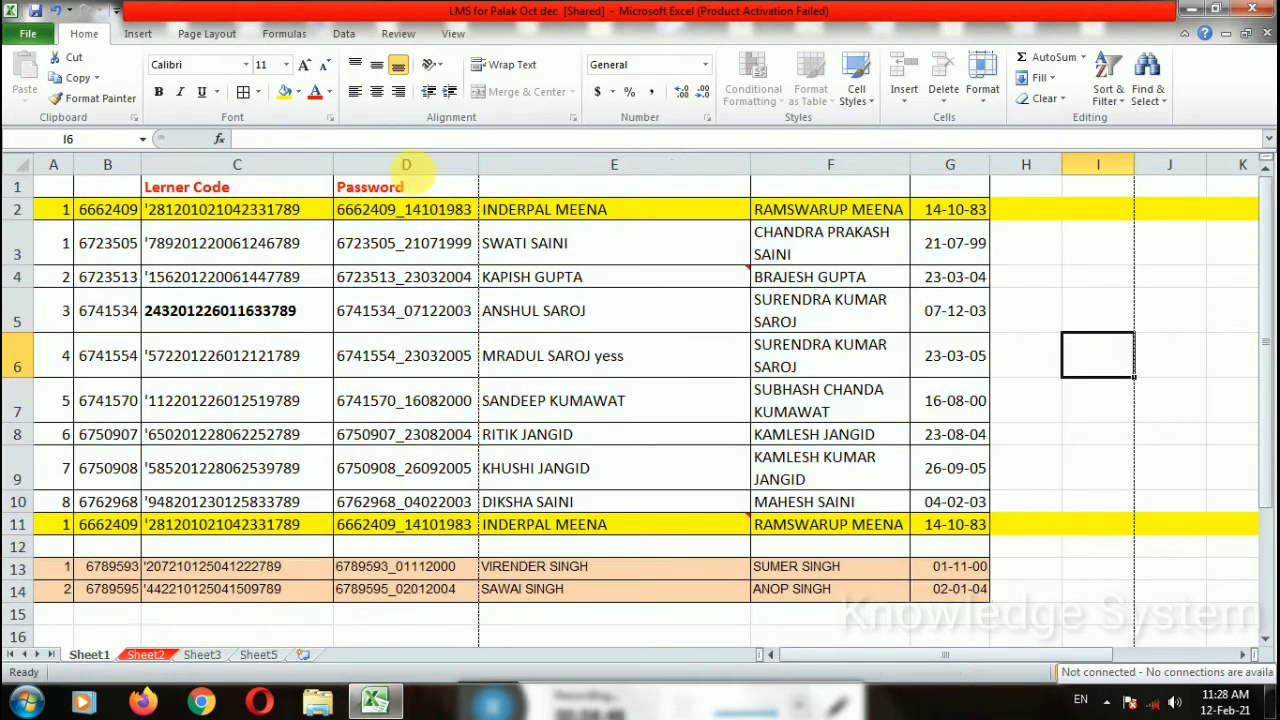
click(418, 35)
click(452, 34)
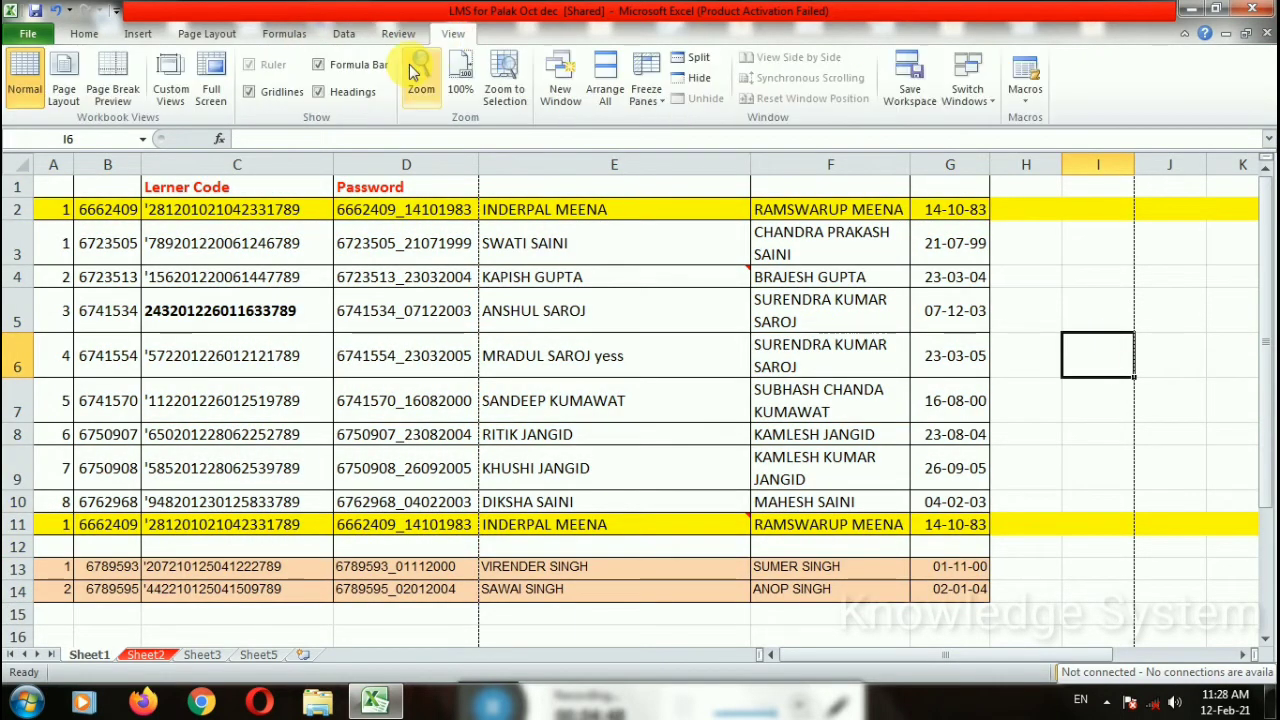
click(250, 92)
click(250, 92)
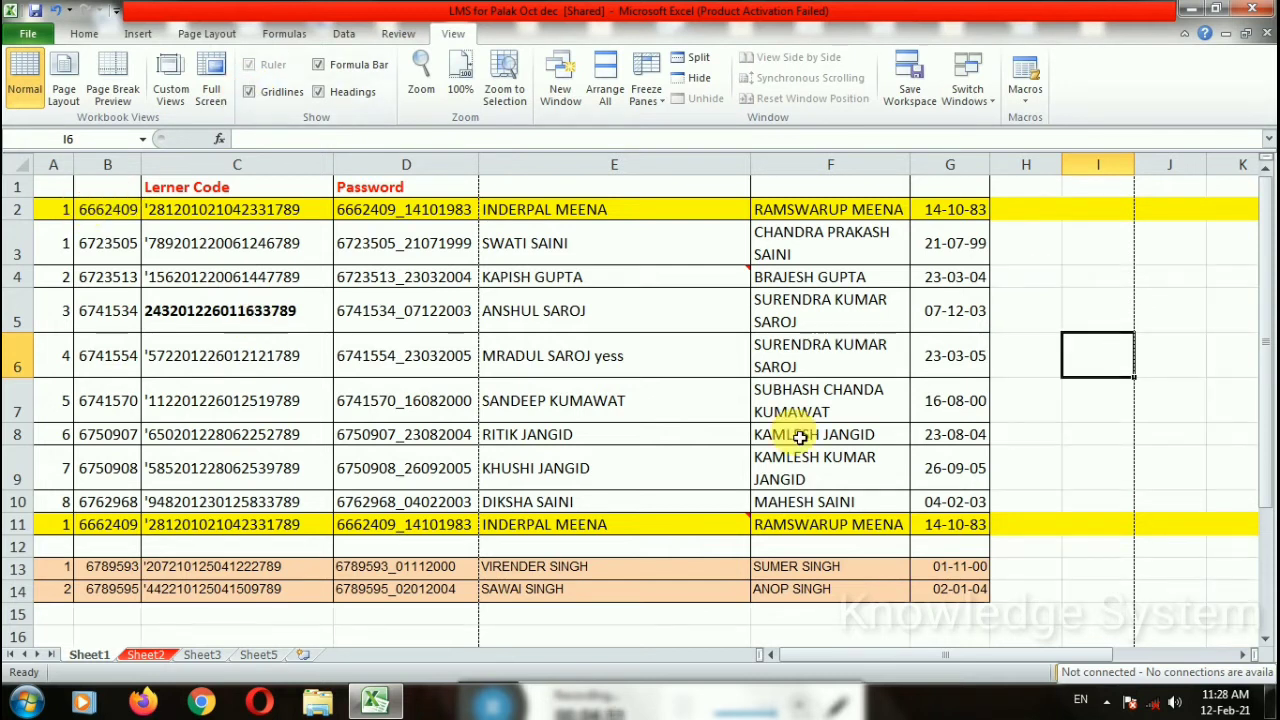
click(282, 92)
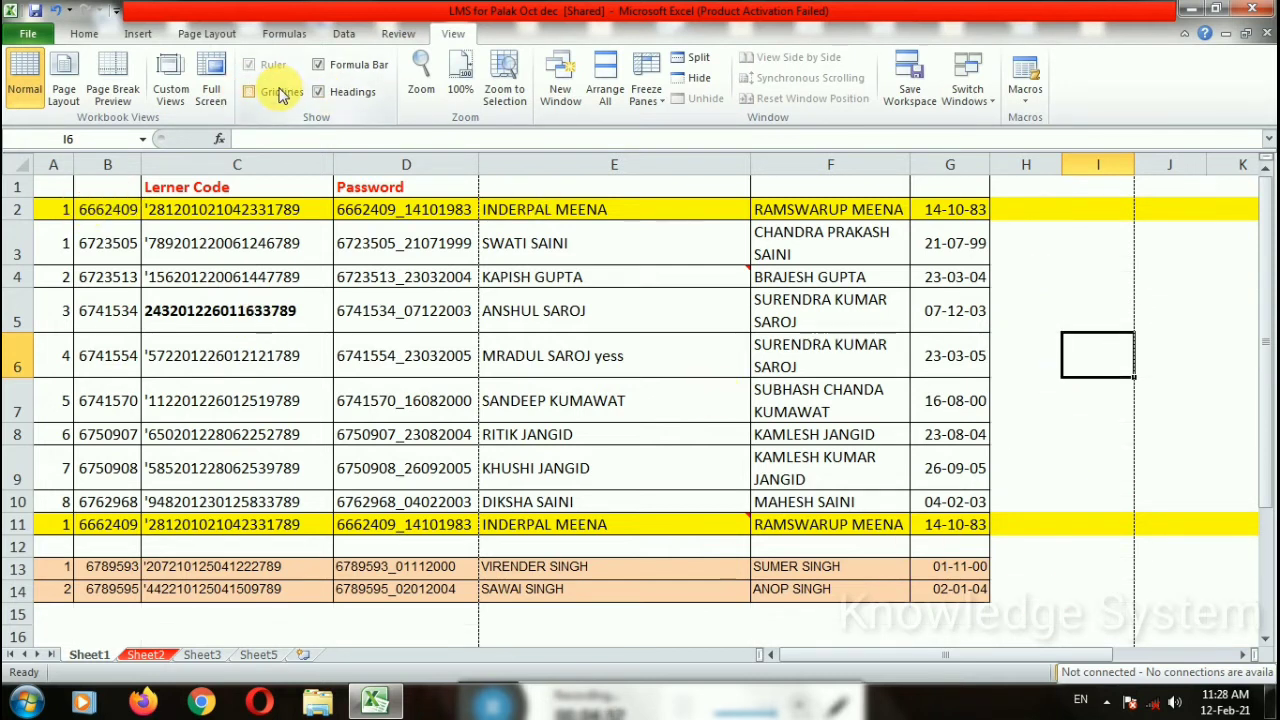
click(282, 92)
click(282, 92)
click(282, 92)
click(282, 92)
click(282, 92)
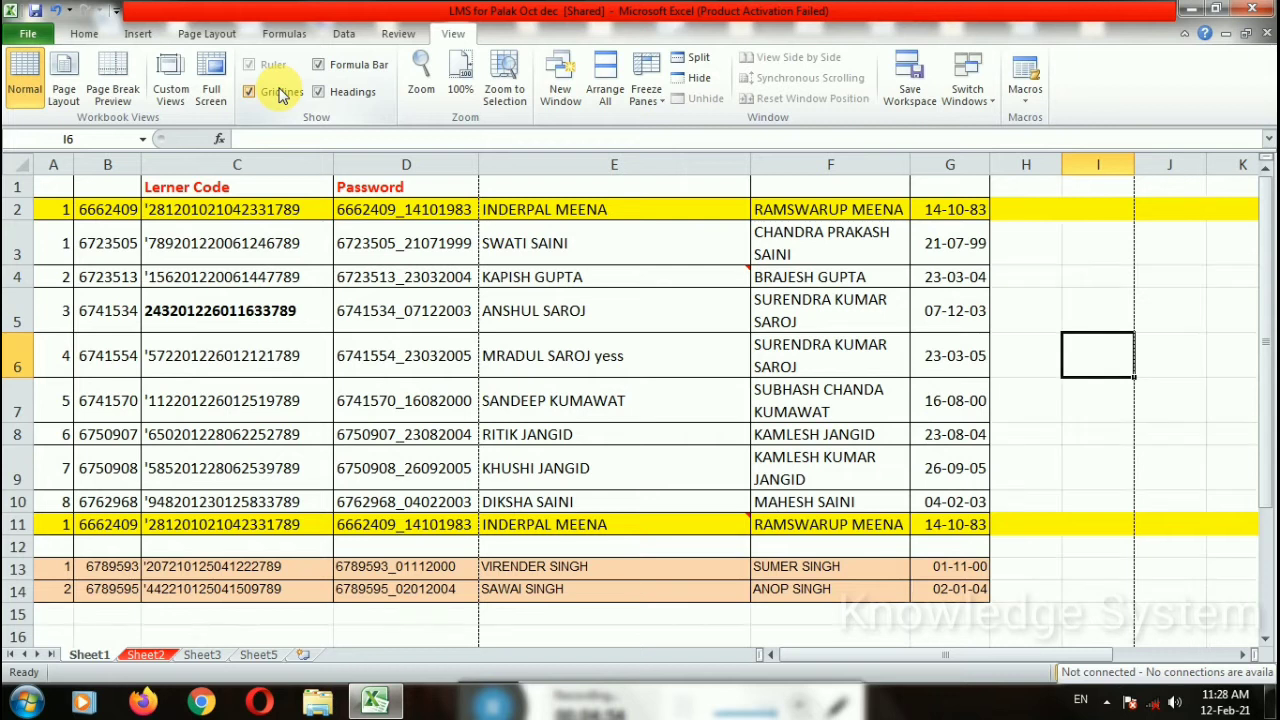
click(282, 92)
scroll(870, 545, down, 1)
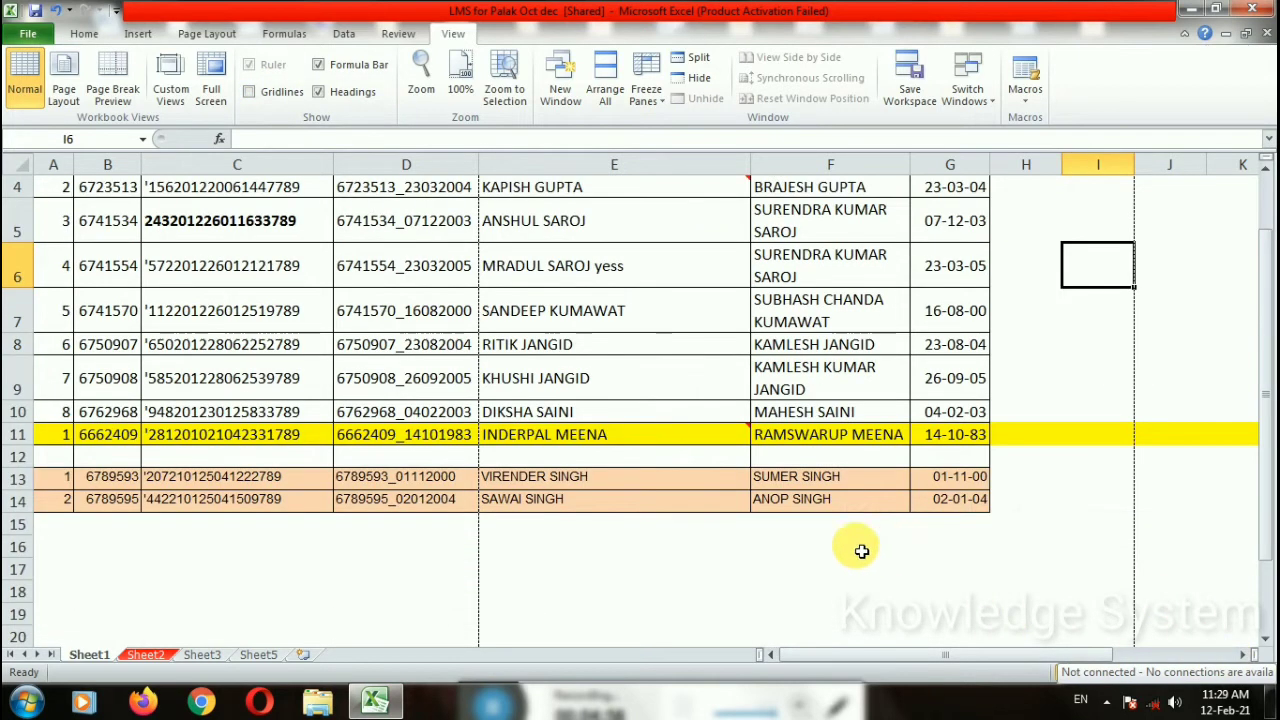
click(532, 592)
click(282, 92)
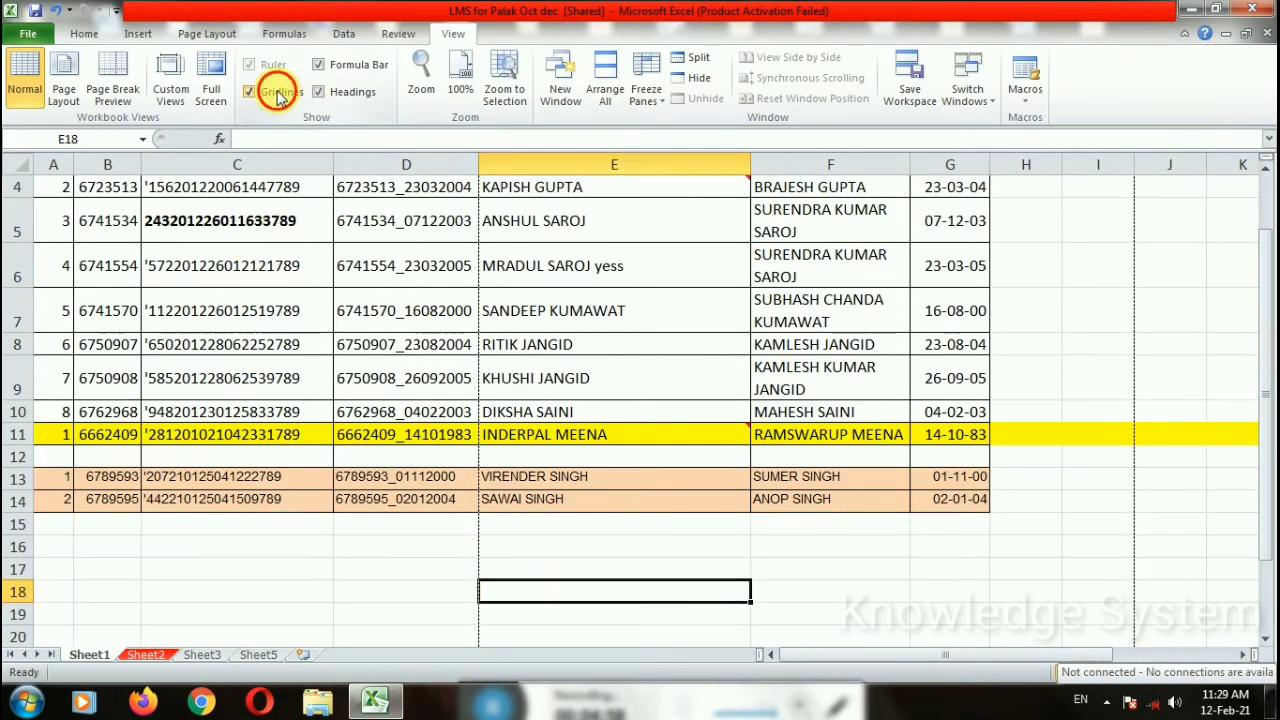
click(281, 92)
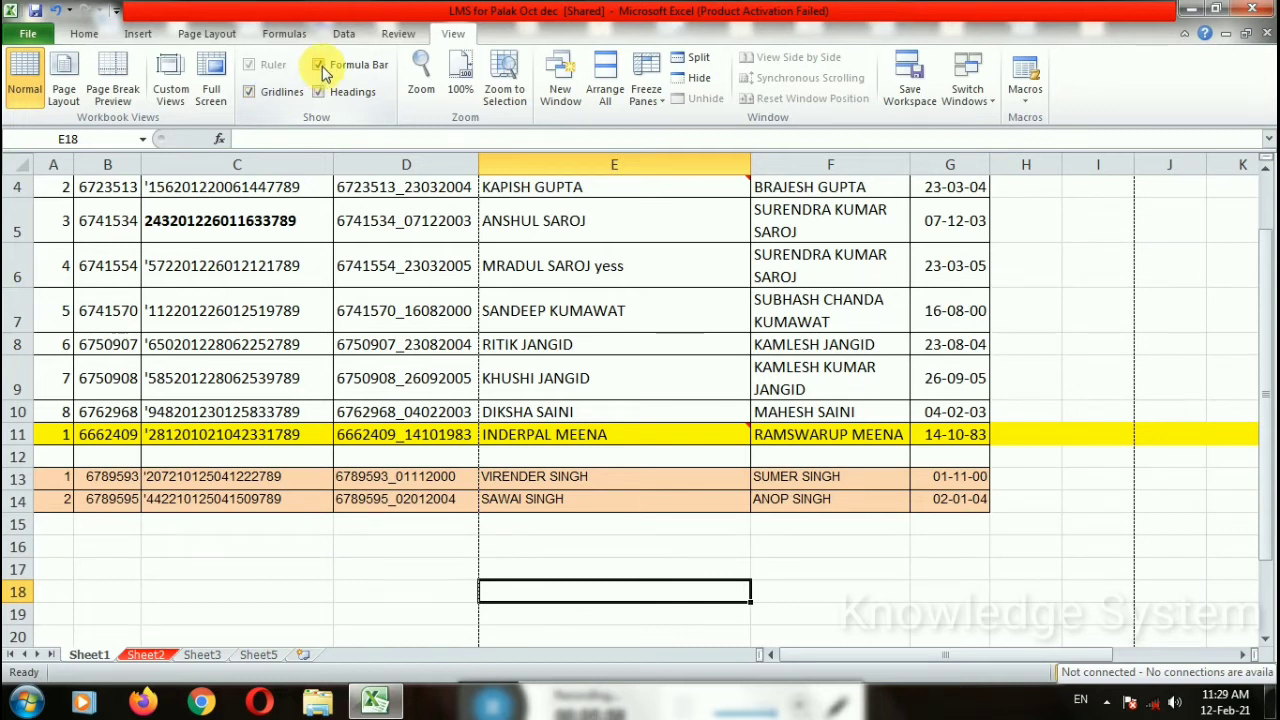
click(319, 64)
click(319, 64)
click(319, 64)
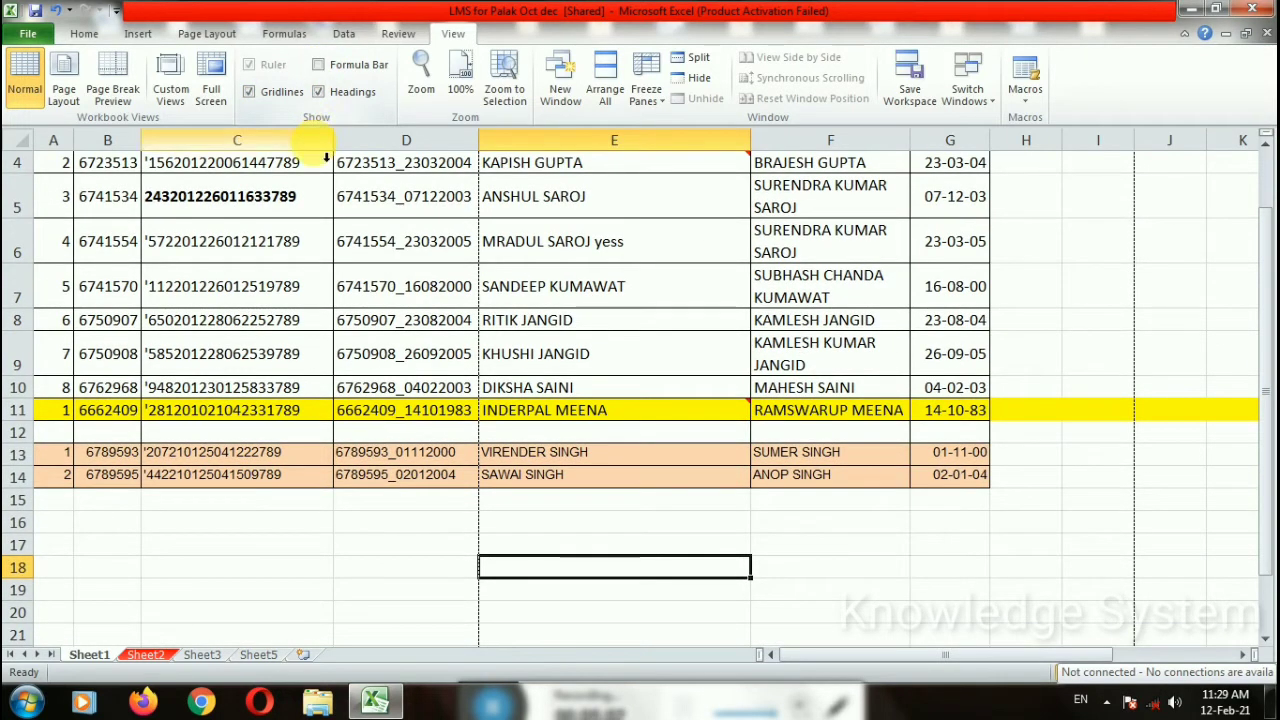
click(319, 64)
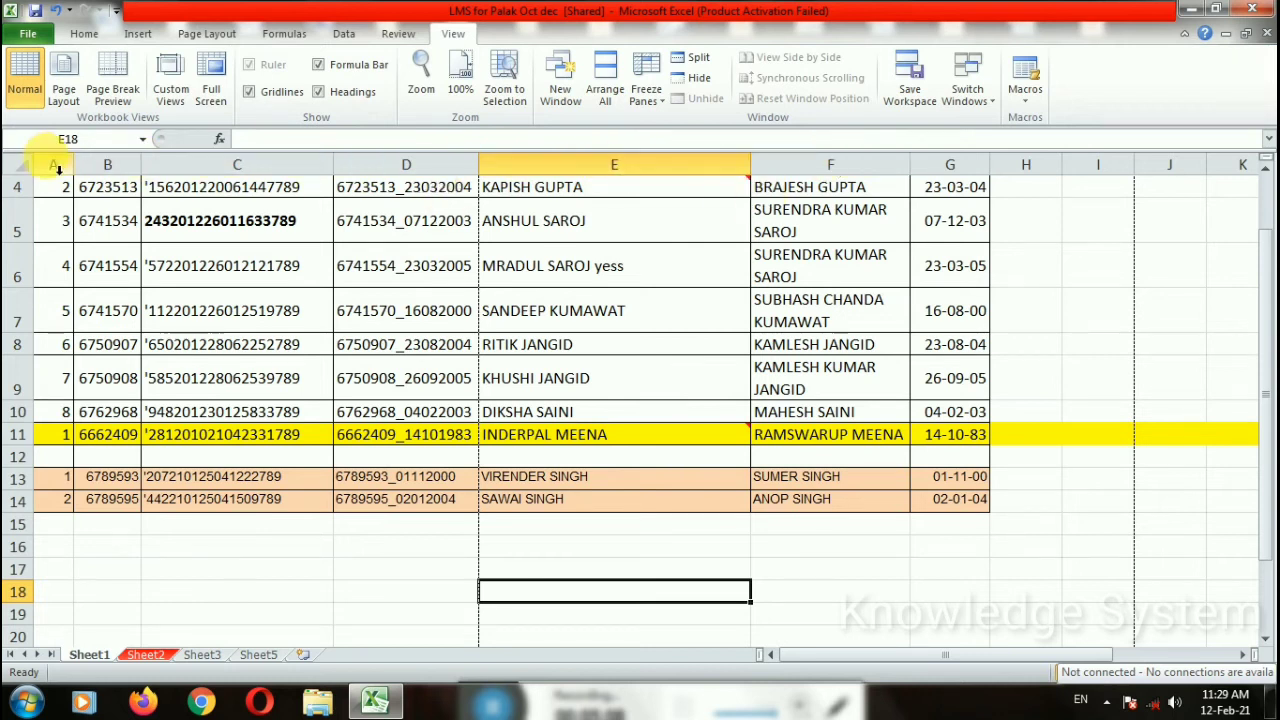
scroll(50, 178, up, 1)
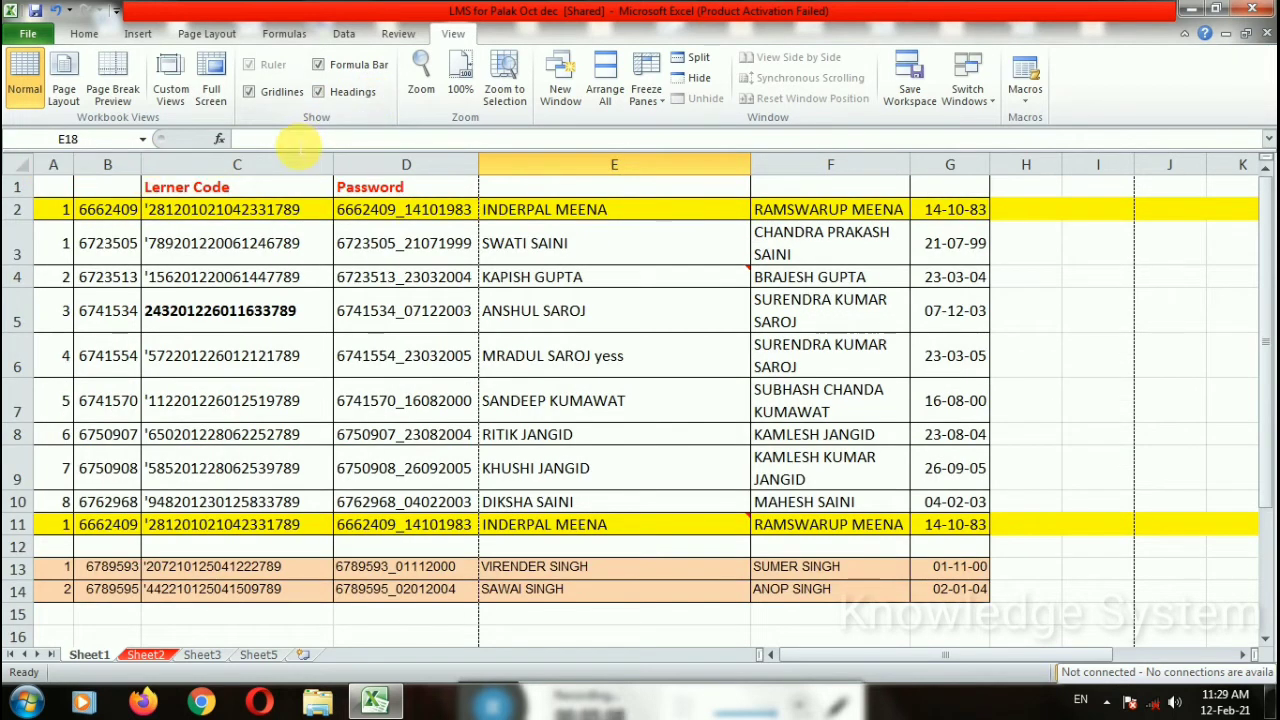
click(268, 140)
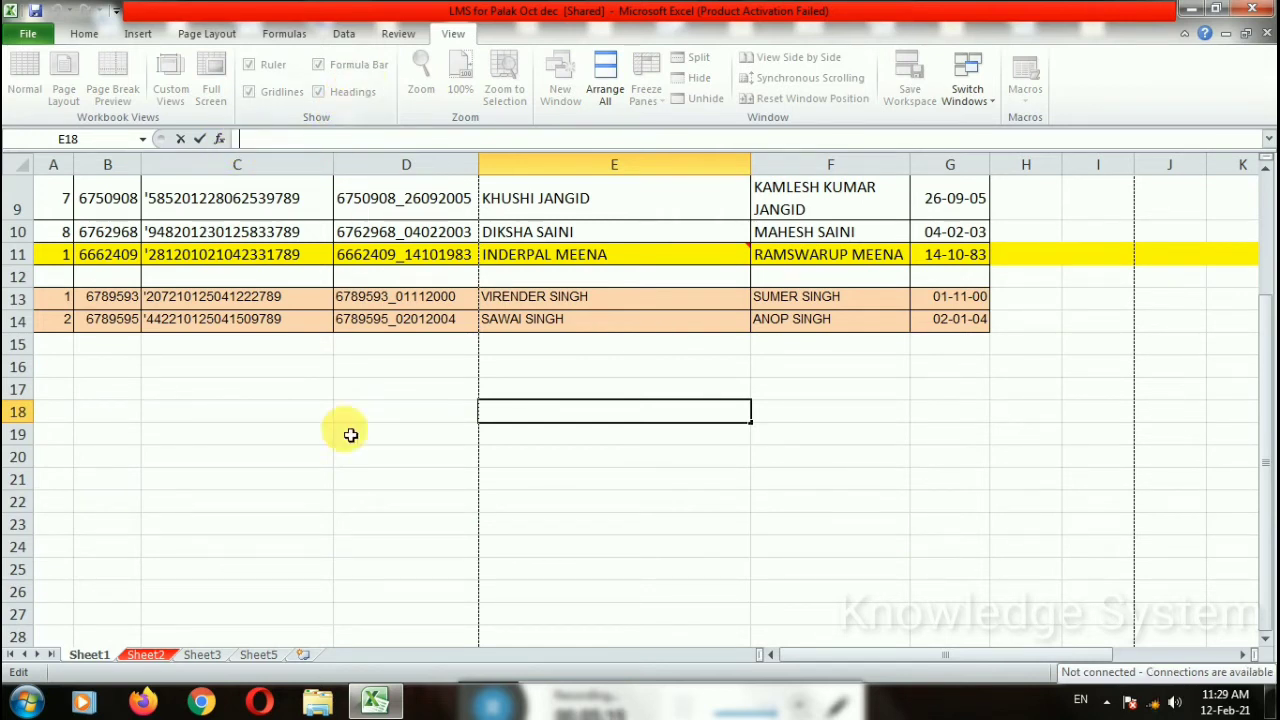
click(340, 545)
scroll(336, 200, up, 3)
click(356, 68)
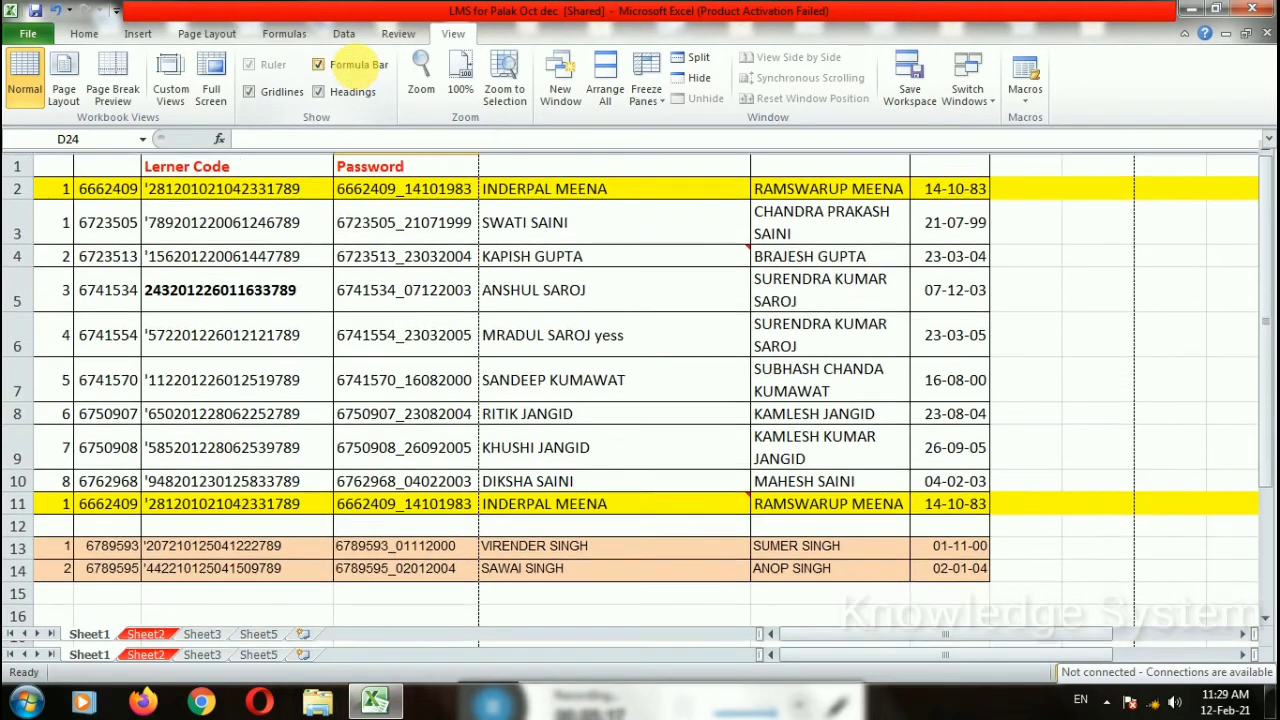
Step: Show the formula bar, then toggle Headings off and on while columns A, C, D, E are selected
click(356, 69)
click(319, 92)
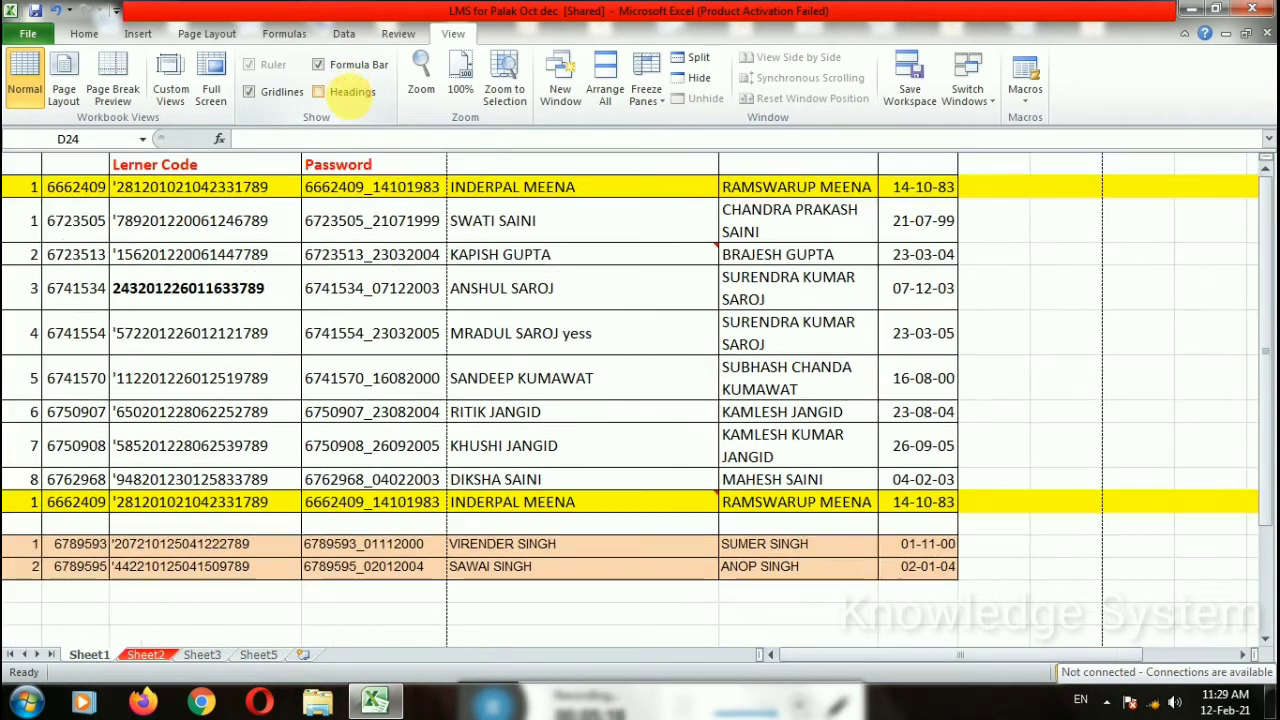
click(351, 100)
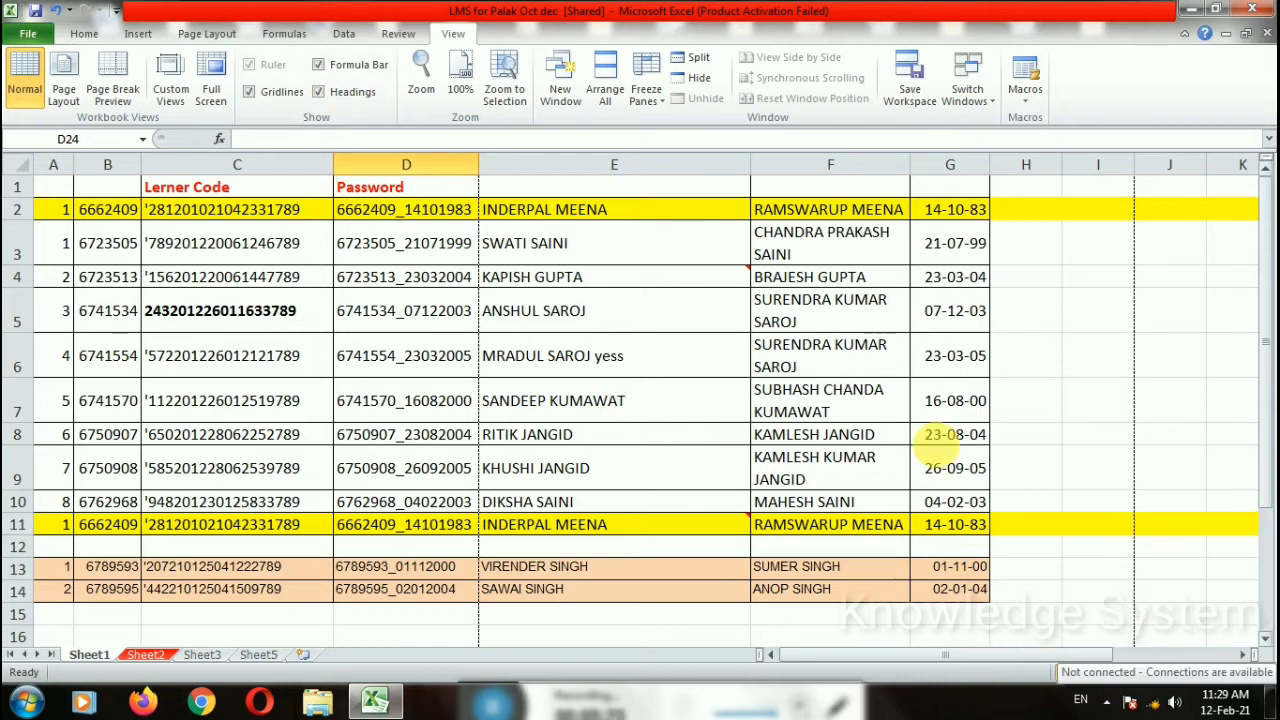
click(54, 165)
click(230, 164)
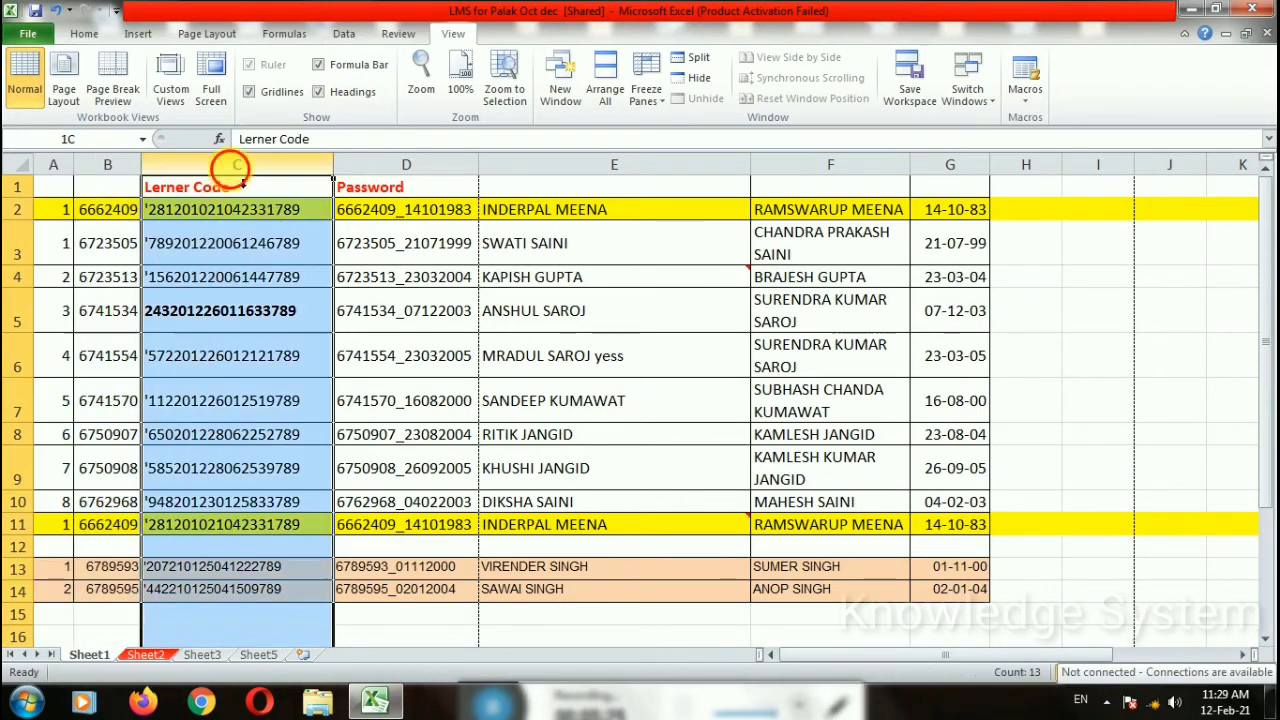
click(406, 164)
click(614, 166)
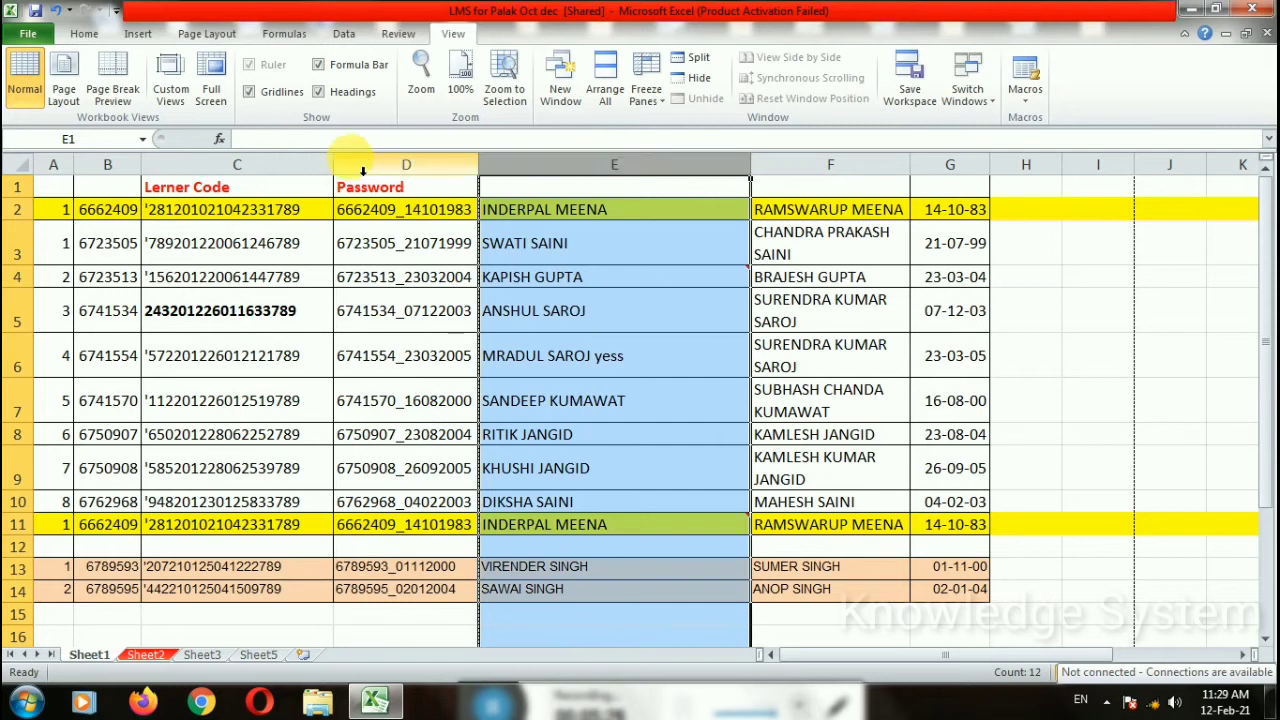
click(335, 91)
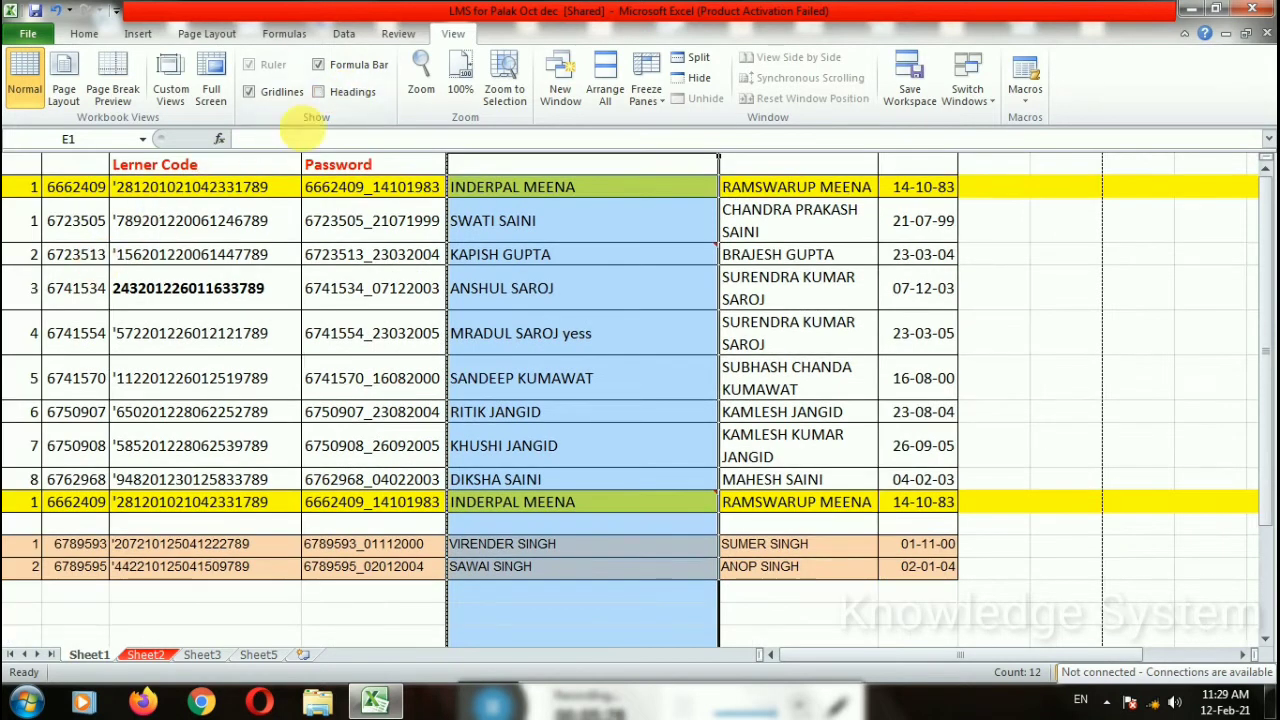
click(335, 91)
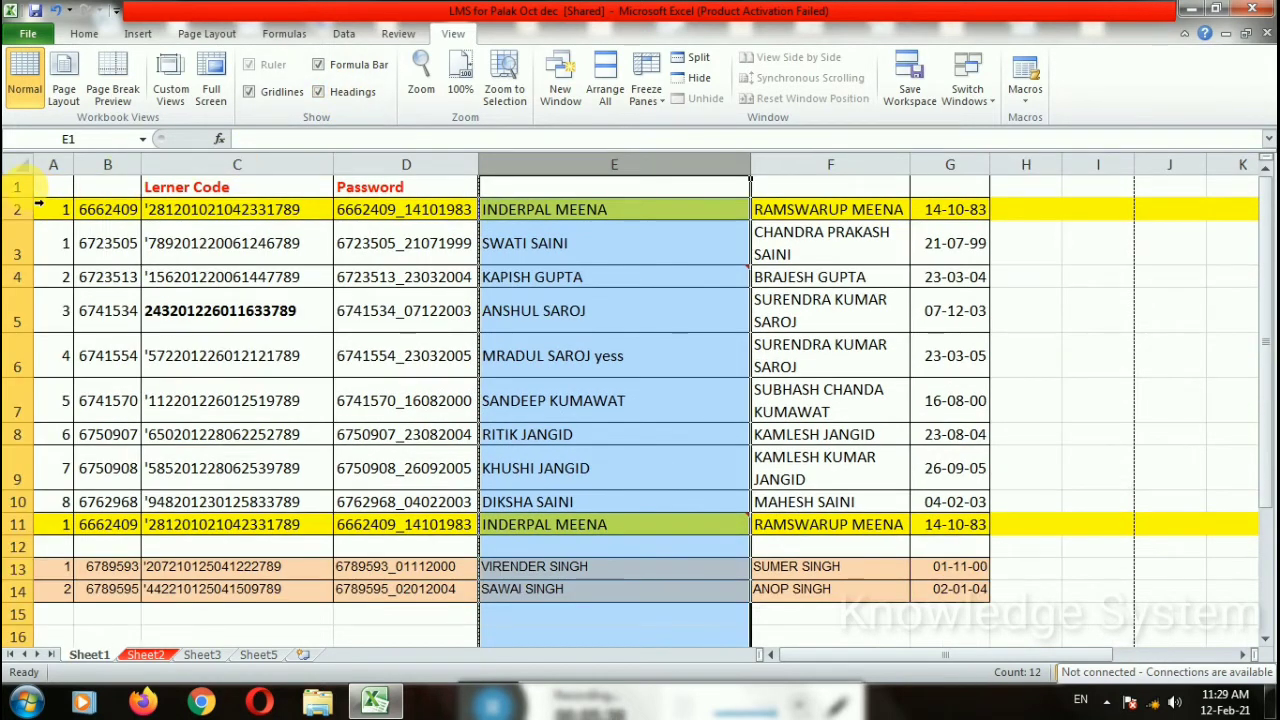
Step: Toggle Headings repeatedly with rows 1, 3, 4, 5 and then the whole sheet selected
click(20, 187)
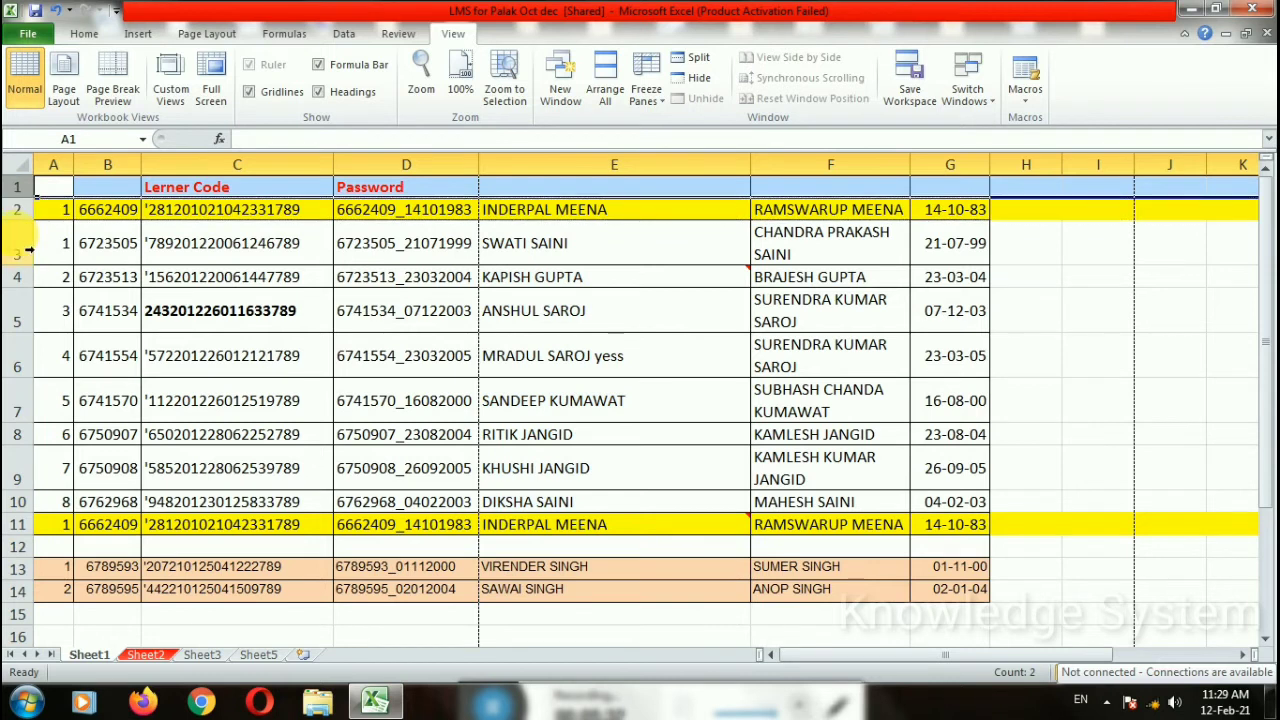
click(20, 250)
click(16, 277)
click(18, 312)
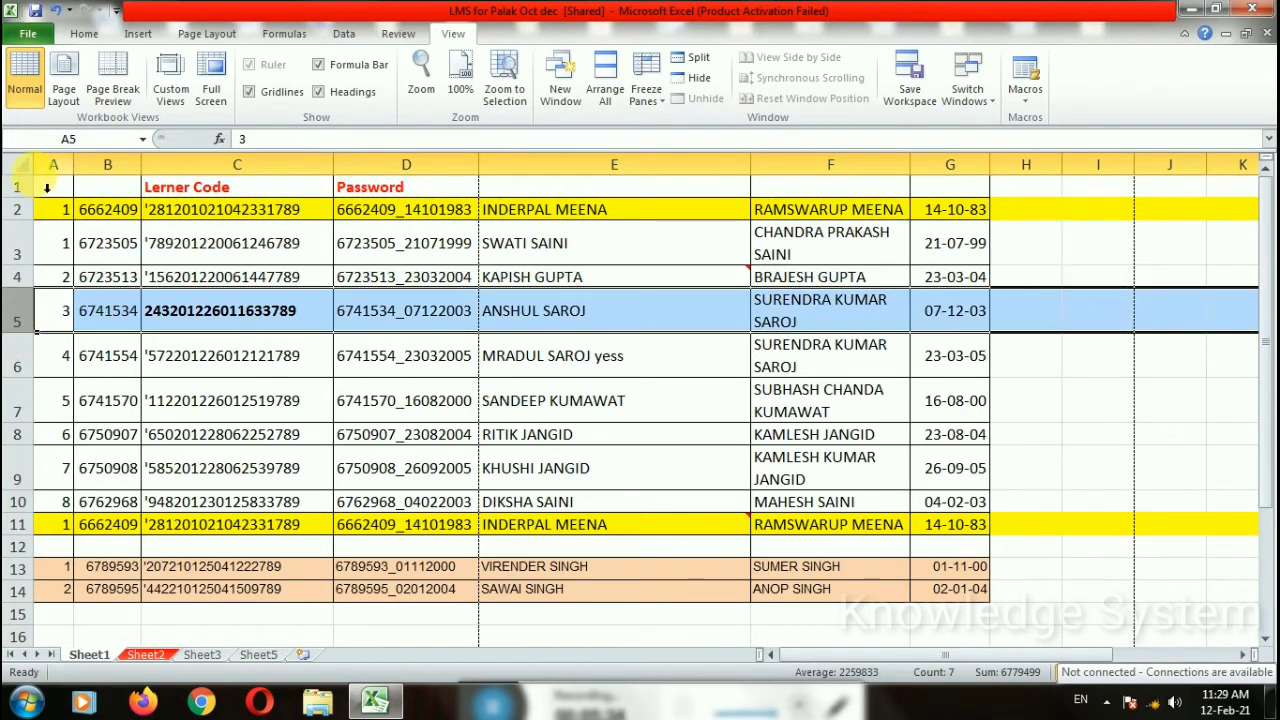
click(20, 166)
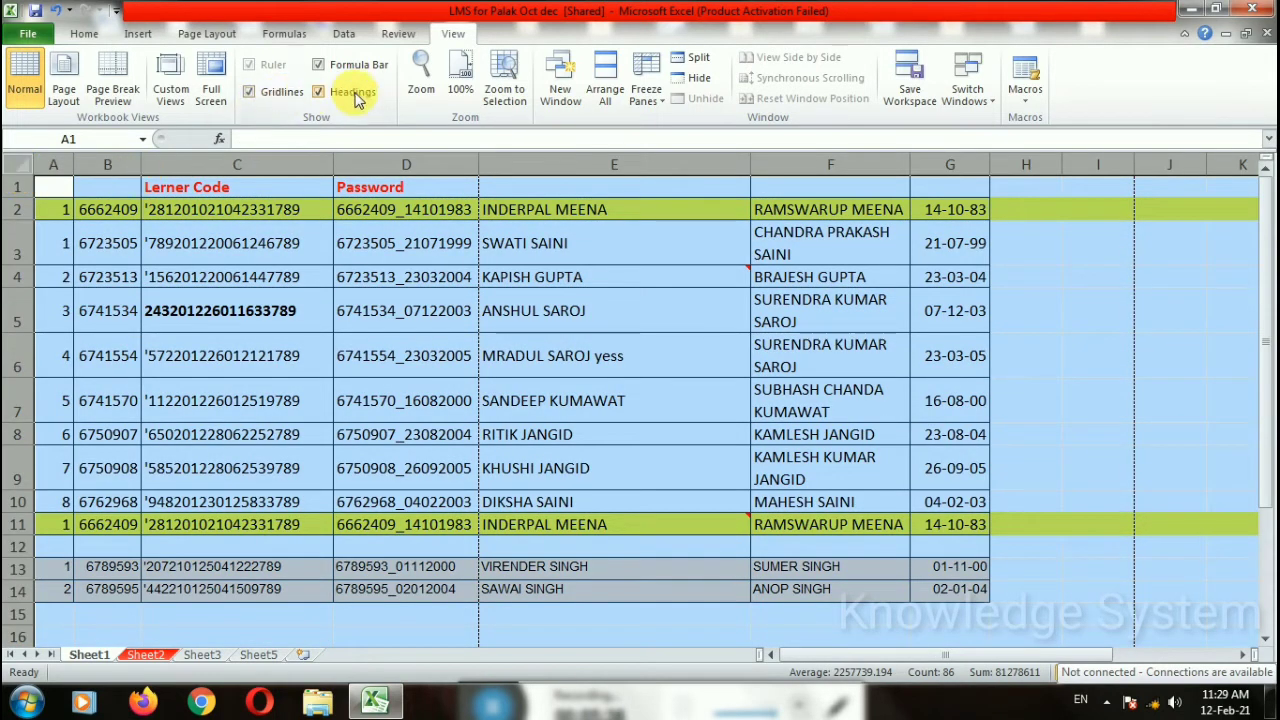
click(318, 91)
click(319, 93)
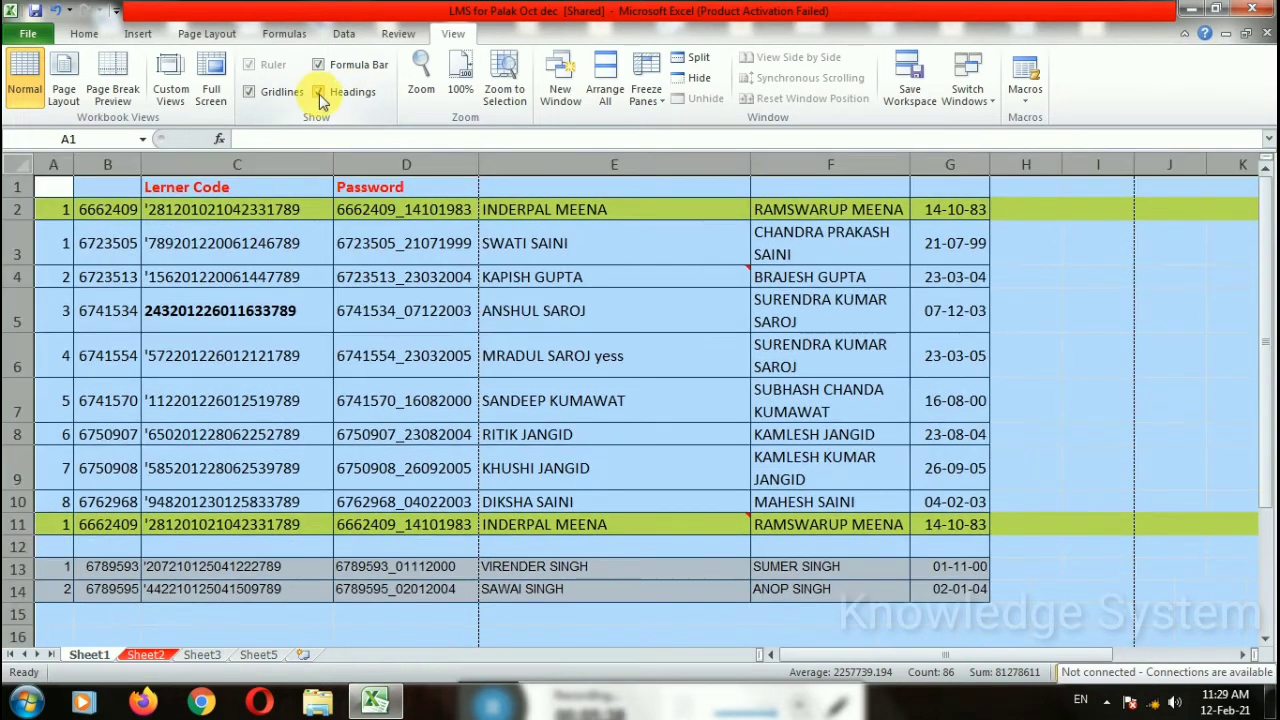
click(320, 98)
click(320, 98)
click(320, 98)
click(320, 98)
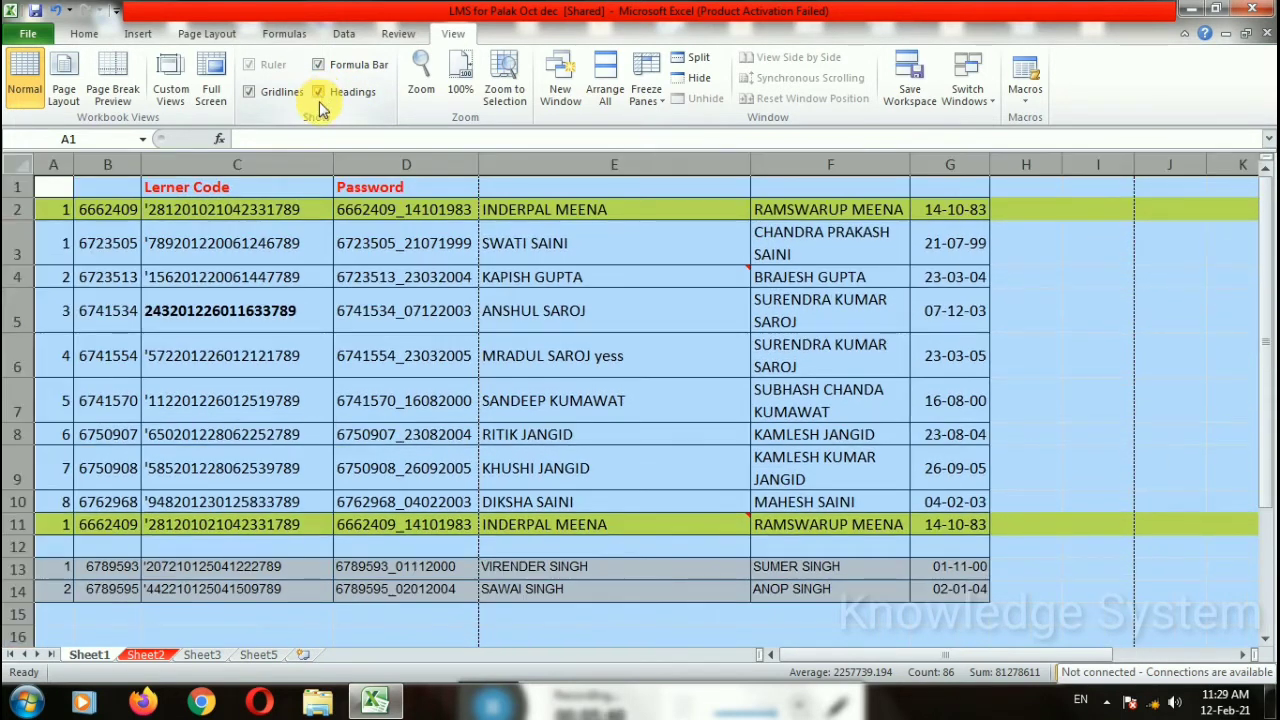
Step: Select cell C5 and leave the formula bar hidden
click(325, 305)
click(337, 64)
click(337, 66)
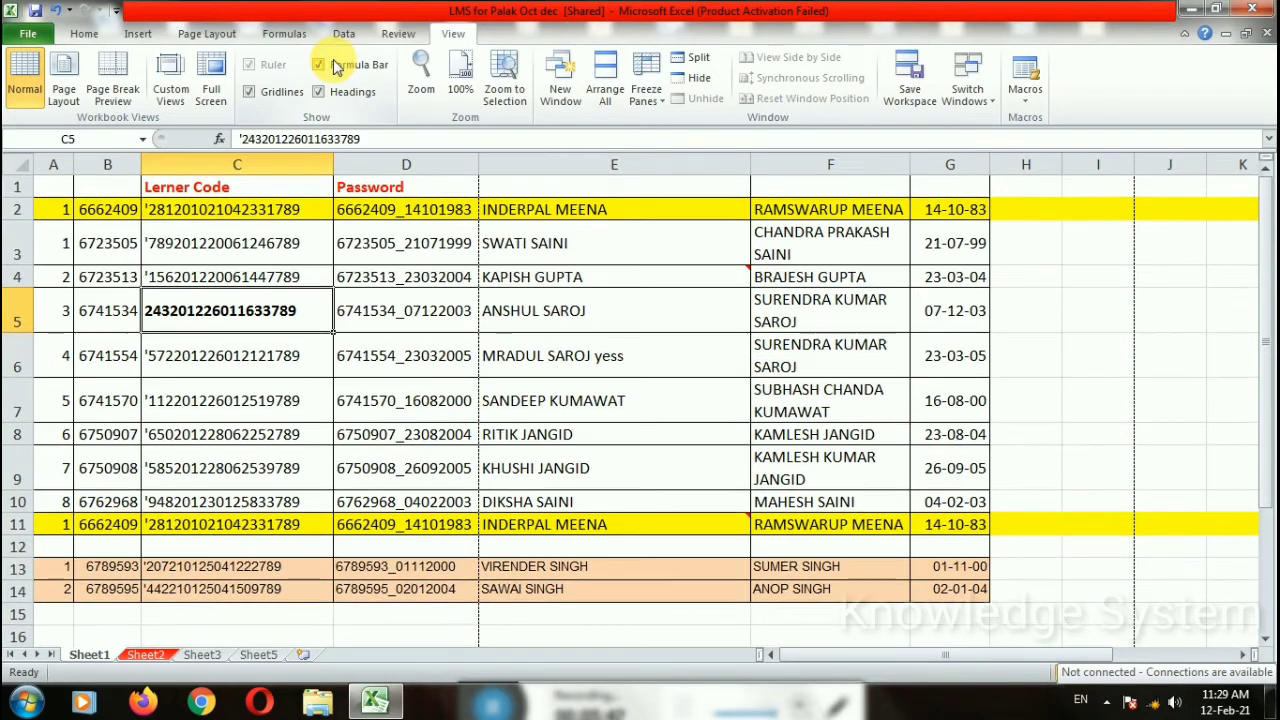
click(337, 66)
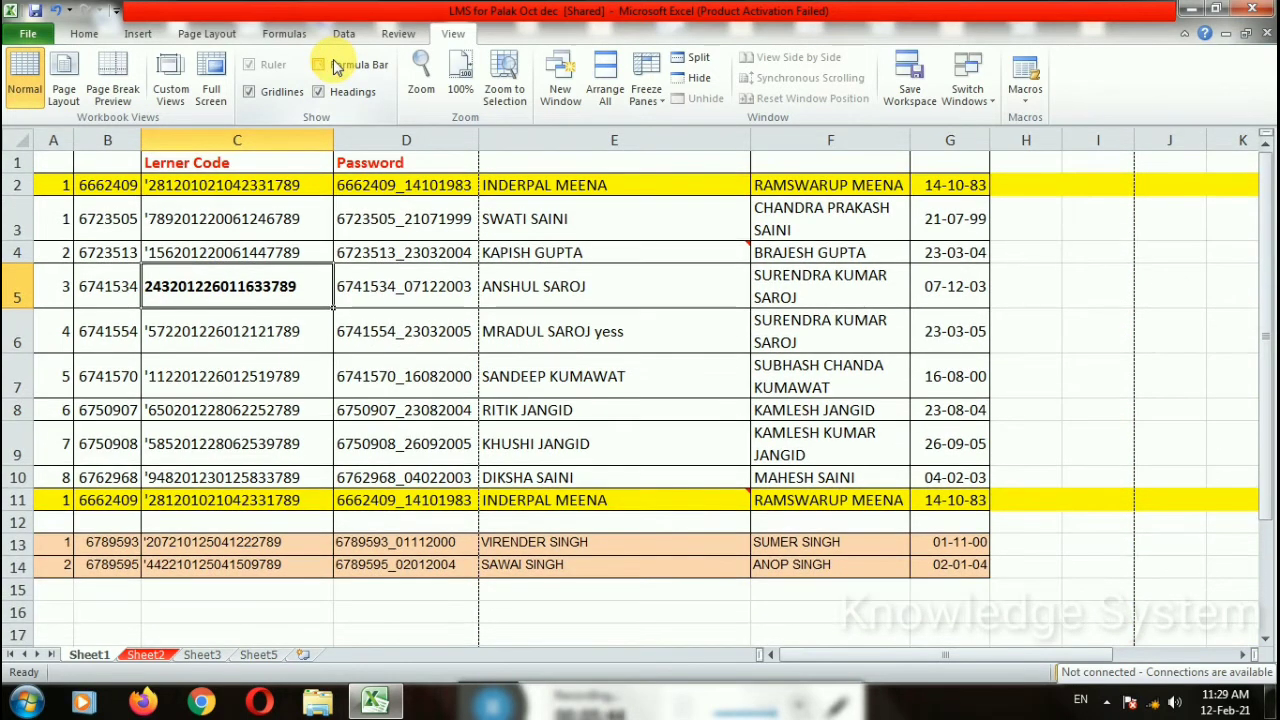
click(421, 88)
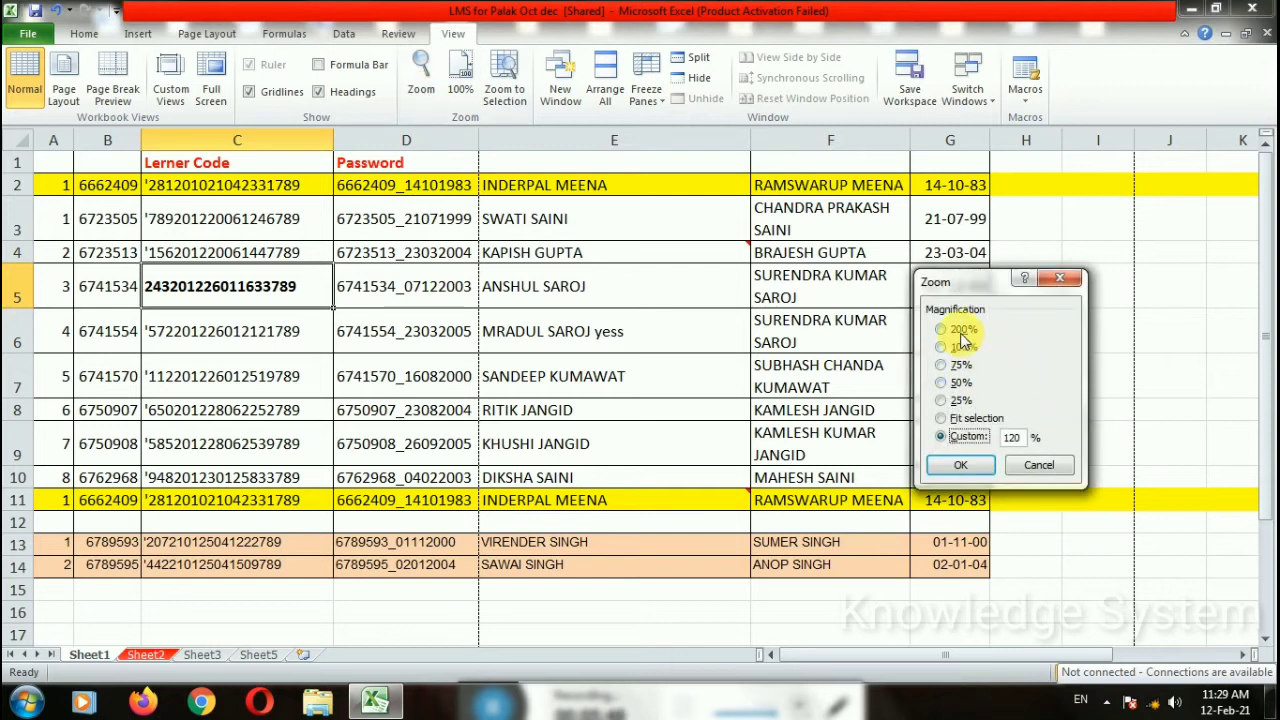
Step: Zoom to 200%, back to 100%, then drag the status-bar slider up to 400%
click(963, 469)
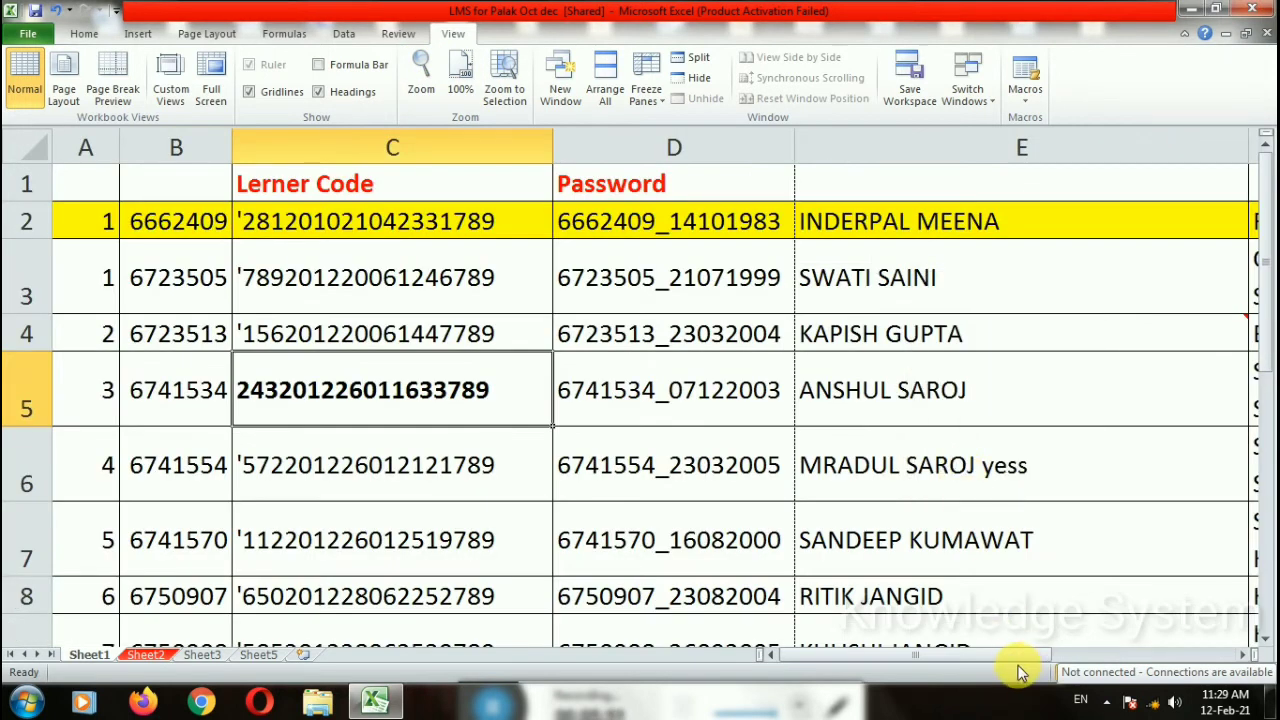
click(460, 88)
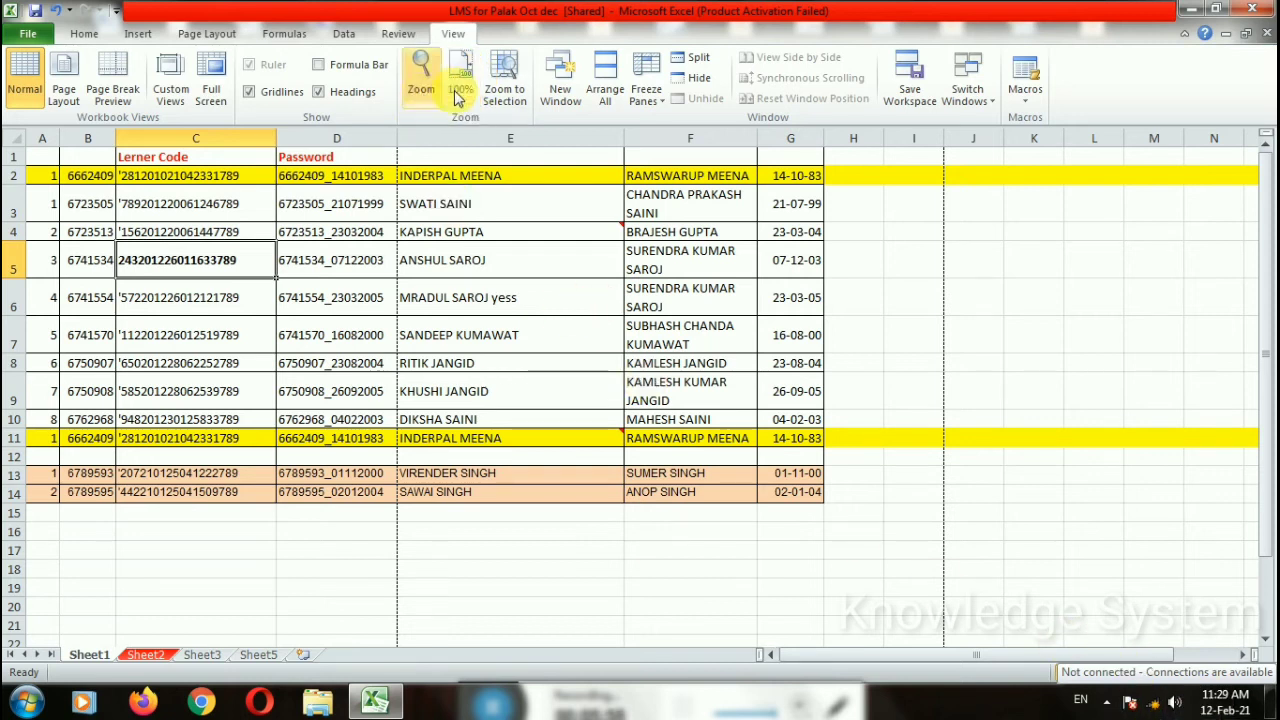
click(1271, 677)
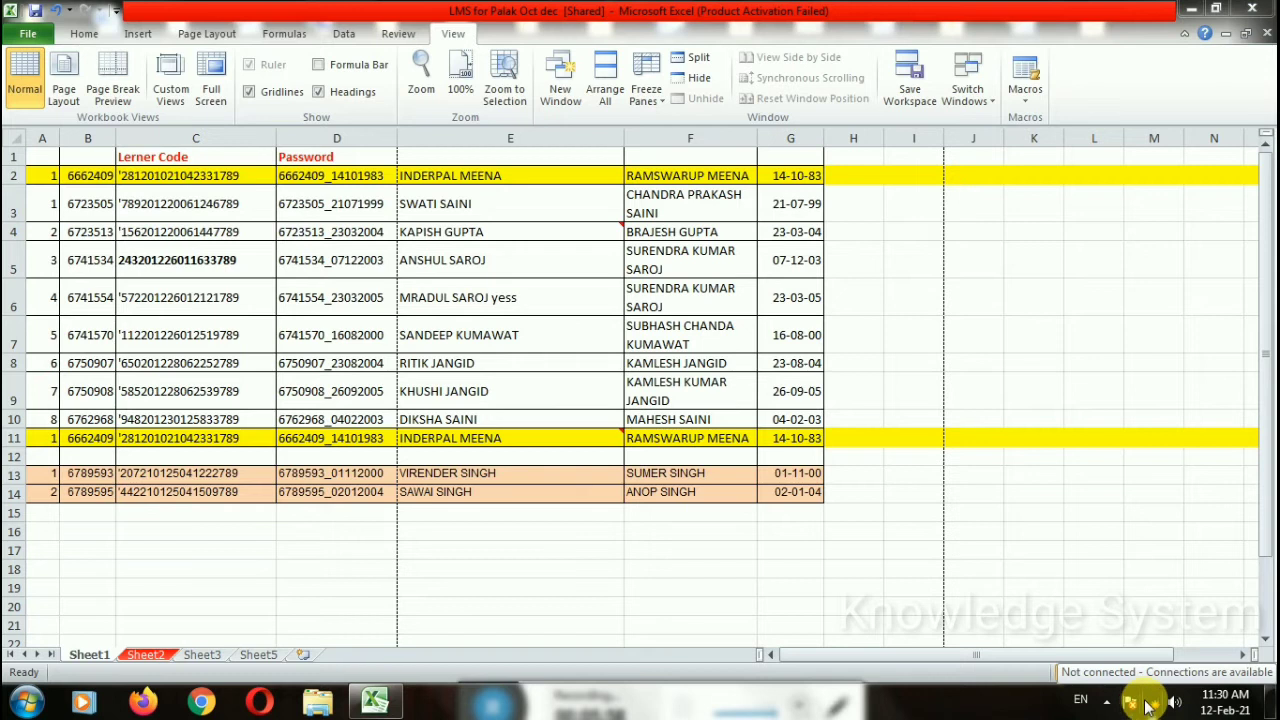
scroll(1200, 682, down, 1)
drag(1212, 680, 1265, 679)
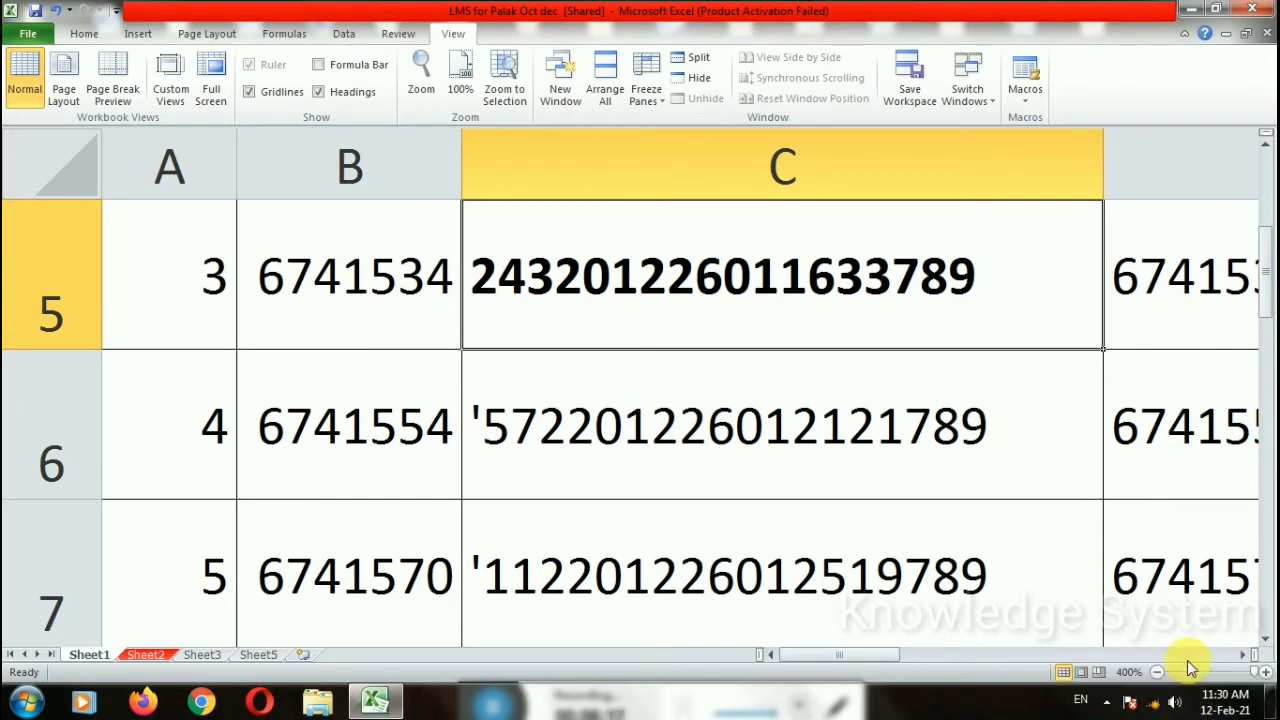
Step: Step the zoom through 95%, 100% and 110% with the status-bar controls
click(1209, 676)
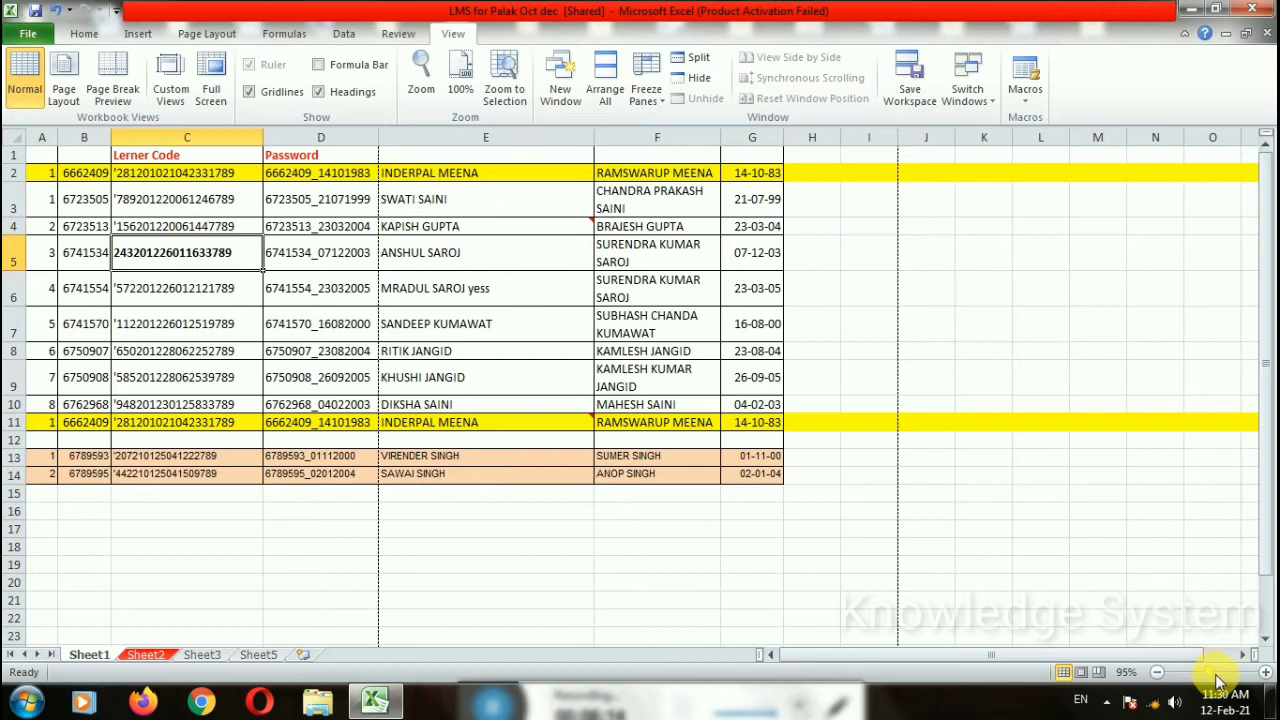
click(1266, 673)
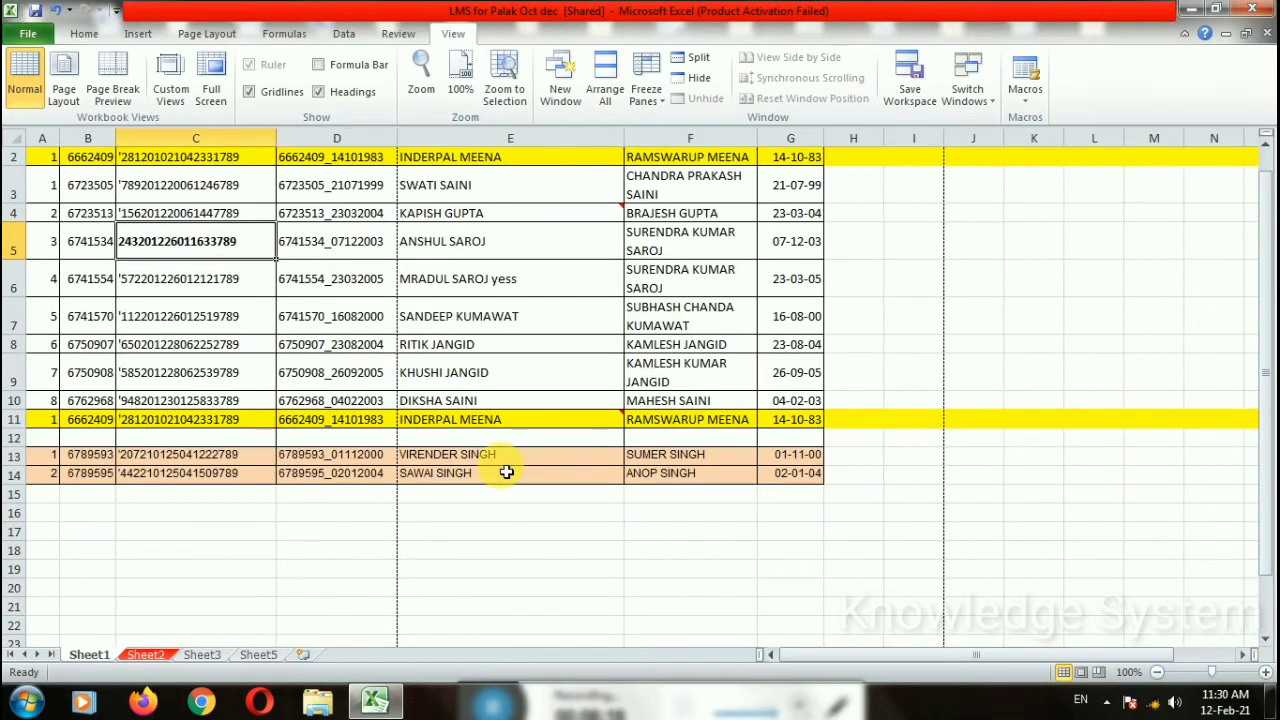
click(1264, 670)
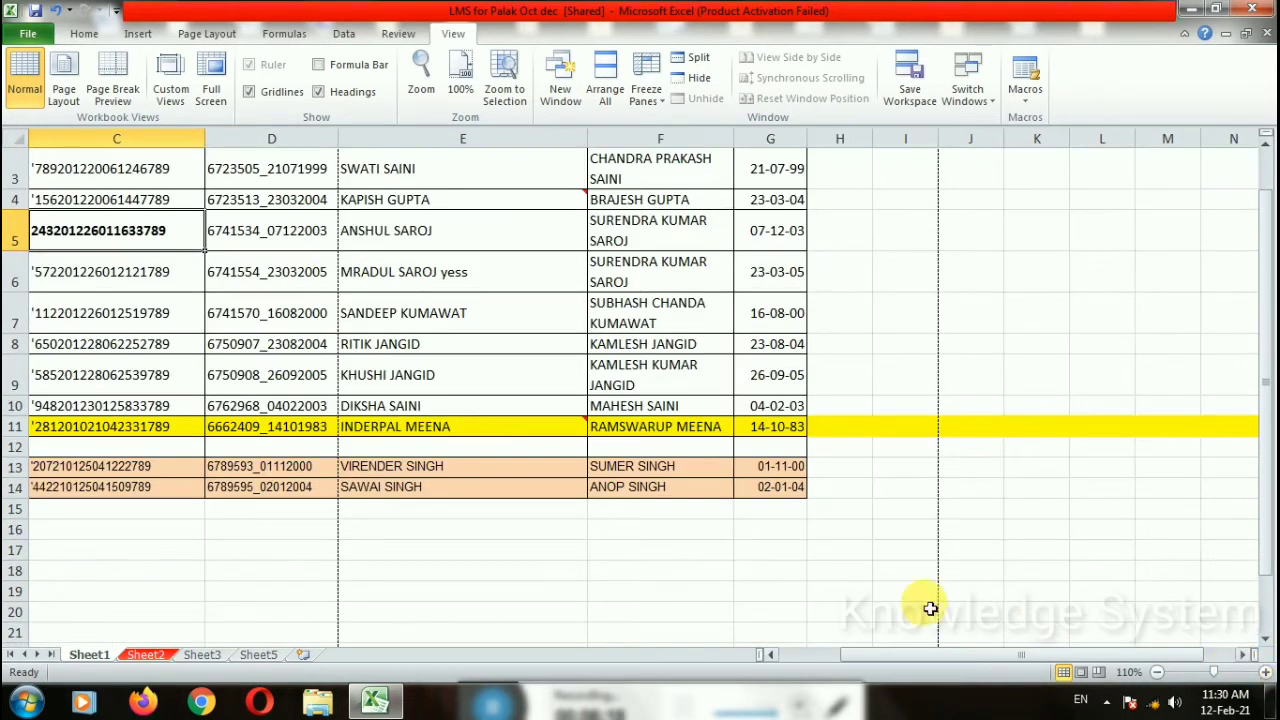
click(848, 590)
drag(1035, 663, 929, 666)
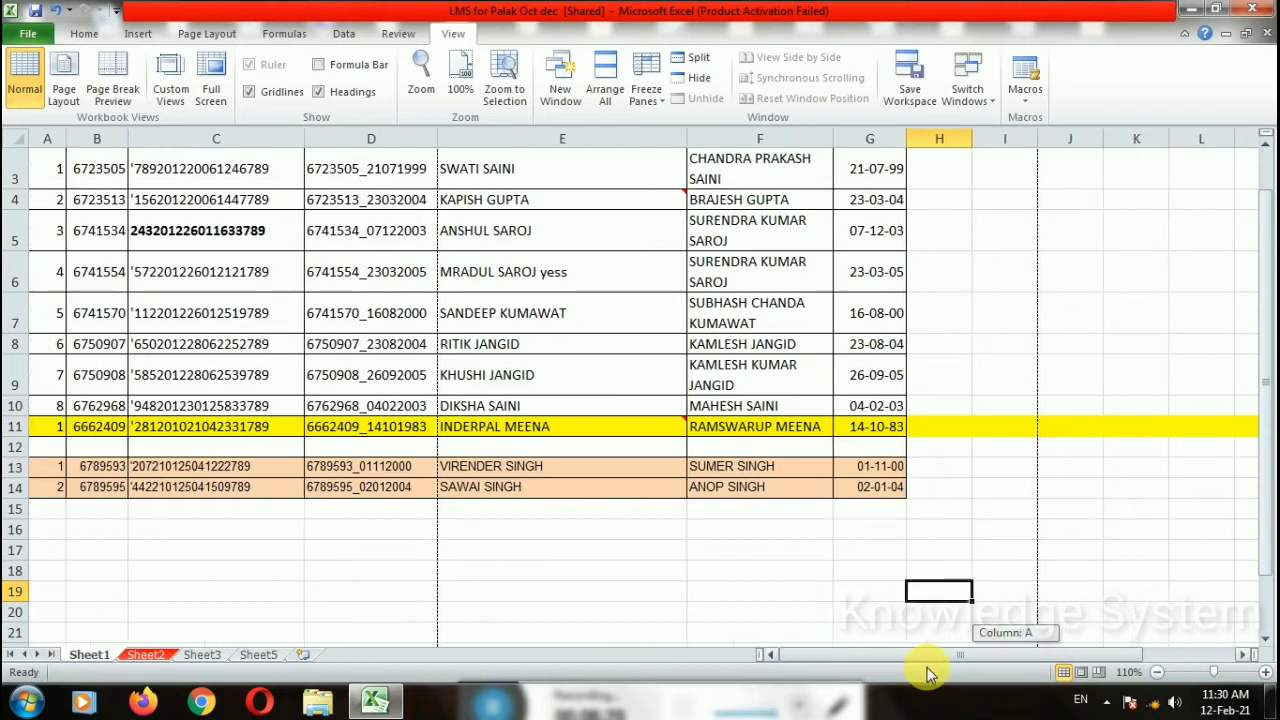
click(790, 611)
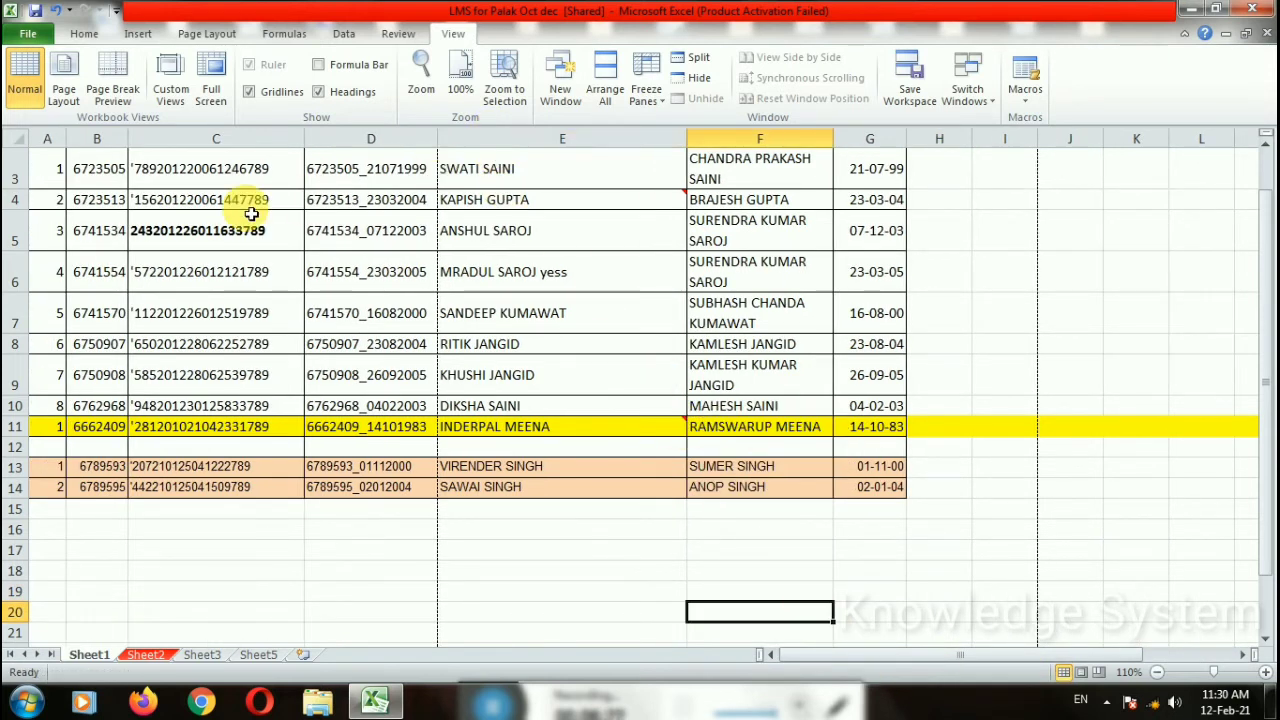
scroll(150, 260, up, 1)
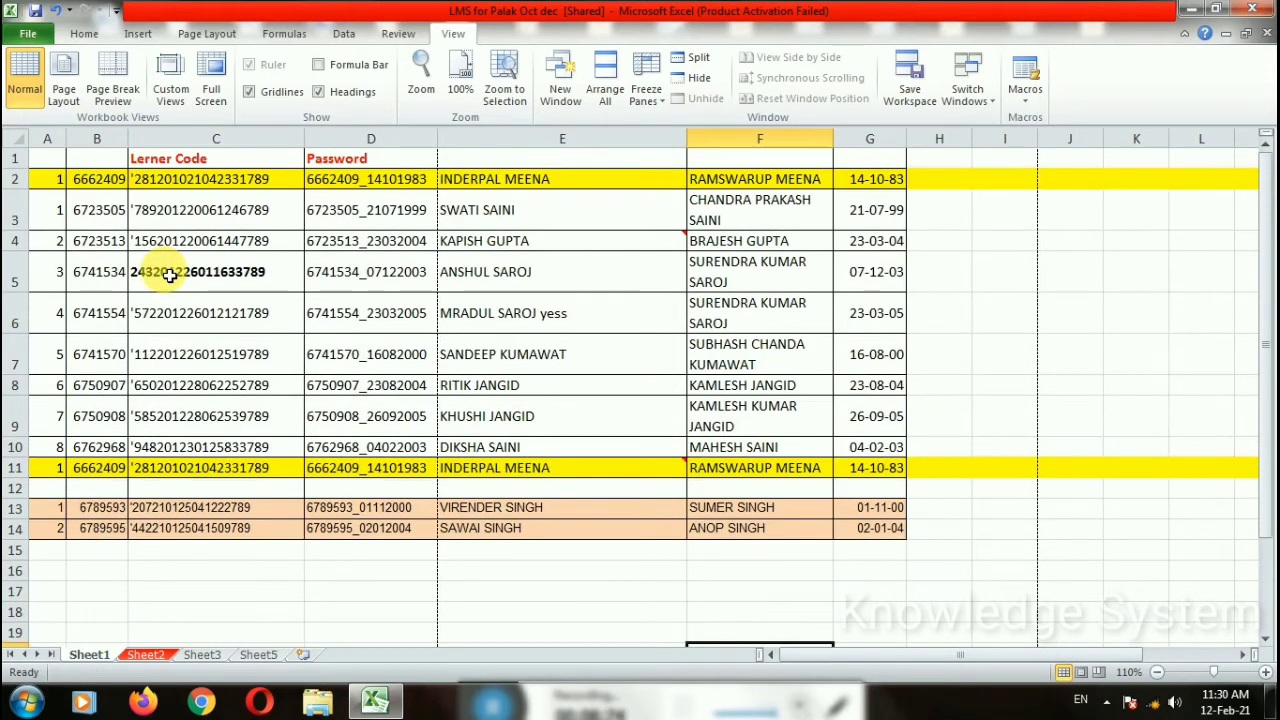
Step: Zoom to Selection on cell B3, then return to 100% and select cell E4
click(100, 217)
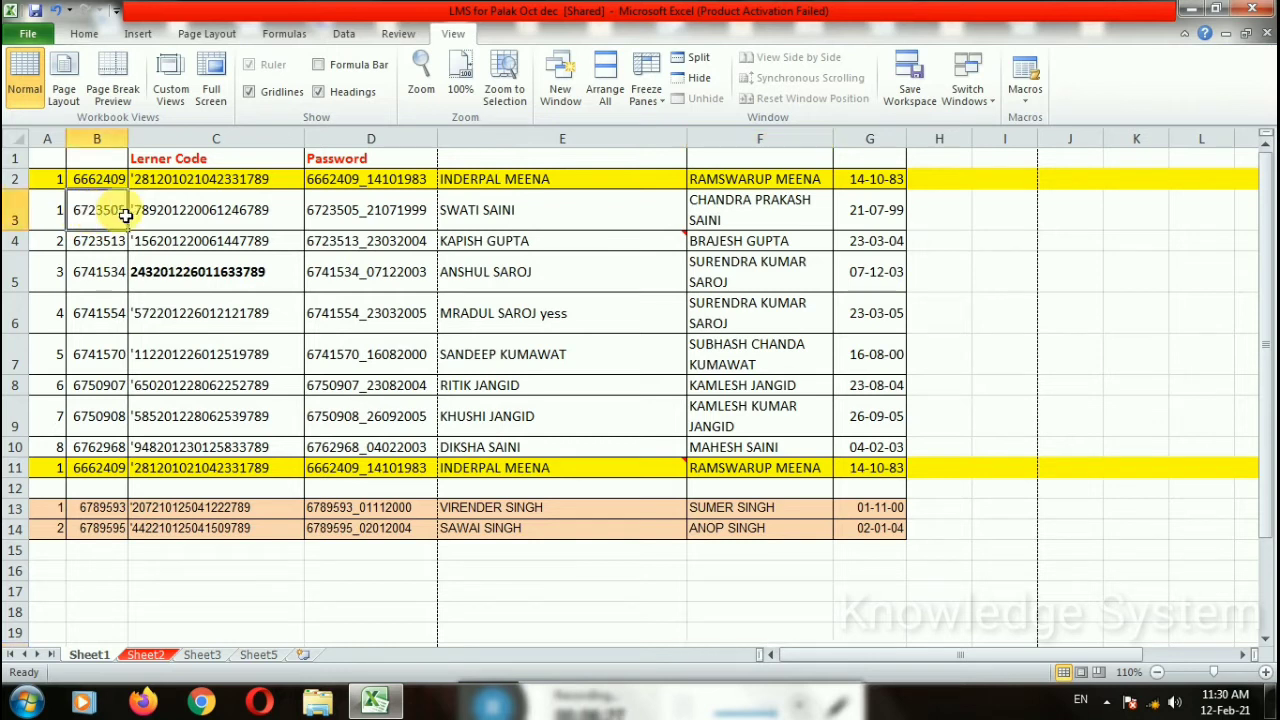
click(510, 98)
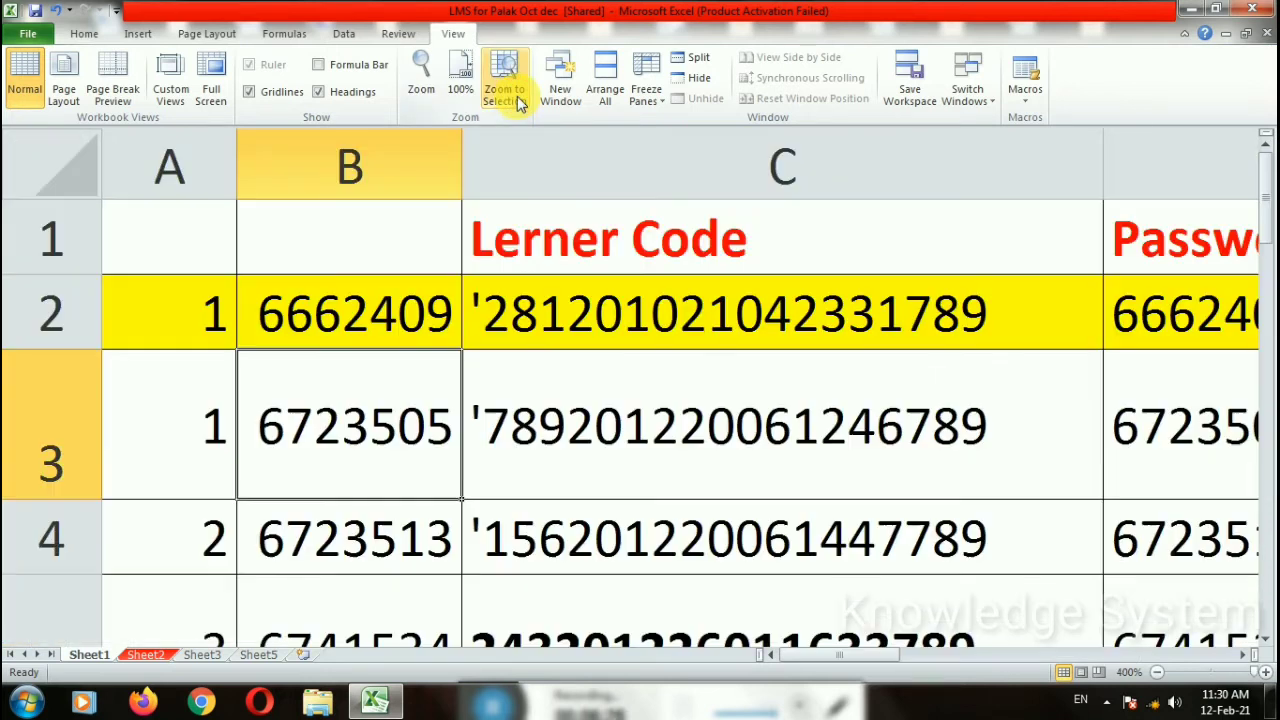
click(379, 319)
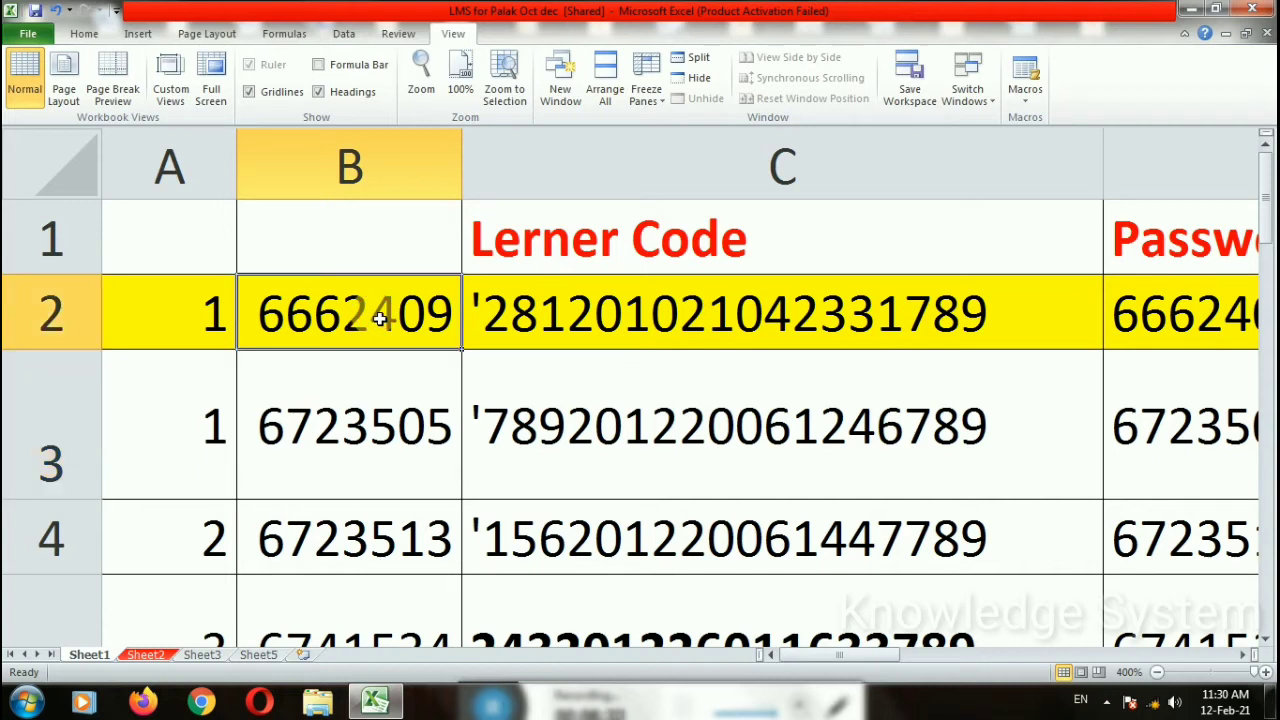
click(460, 80)
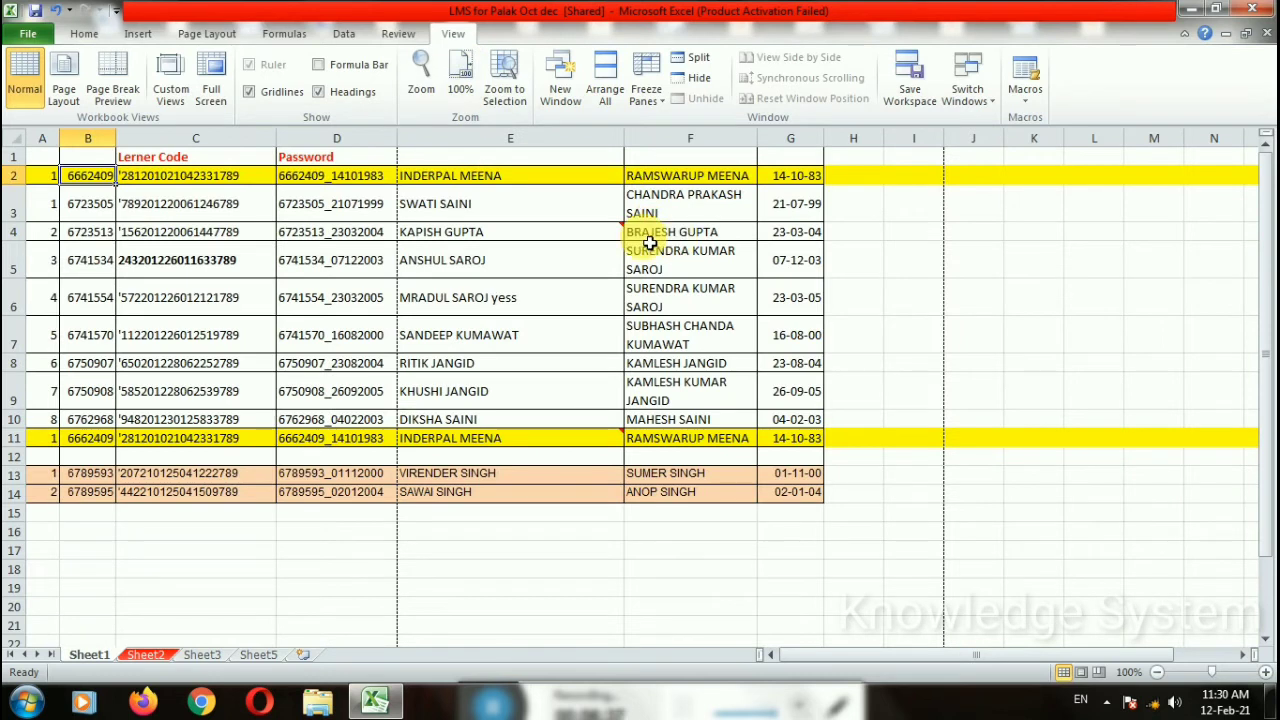
click(528, 243)
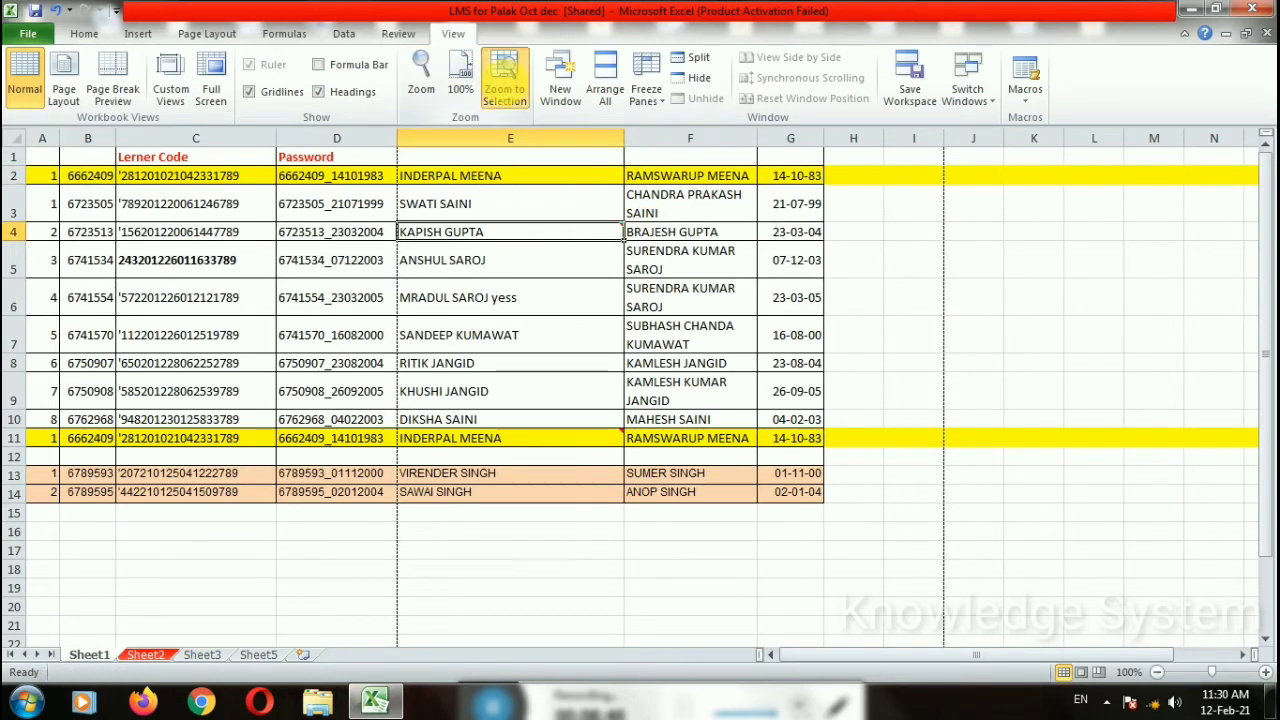
click(505, 82)
mouse_move(217, 537)
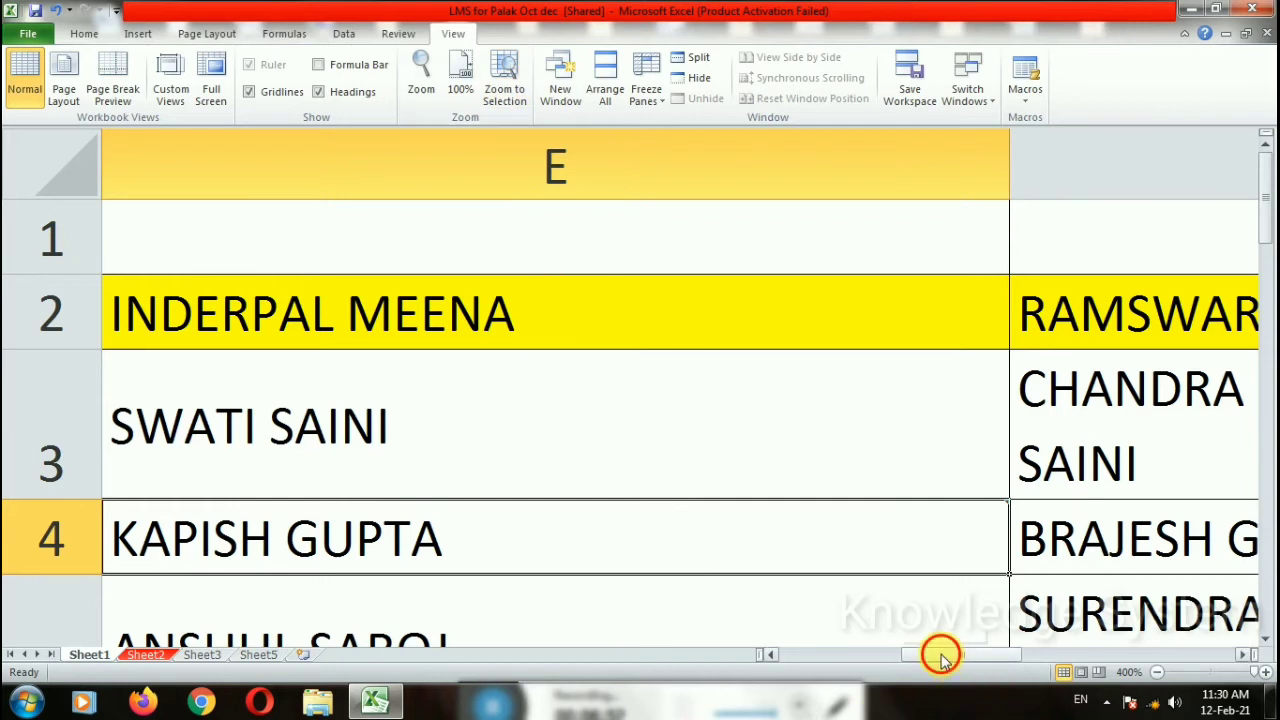
drag(940, 656, 766, 656)
click(1214, 672)
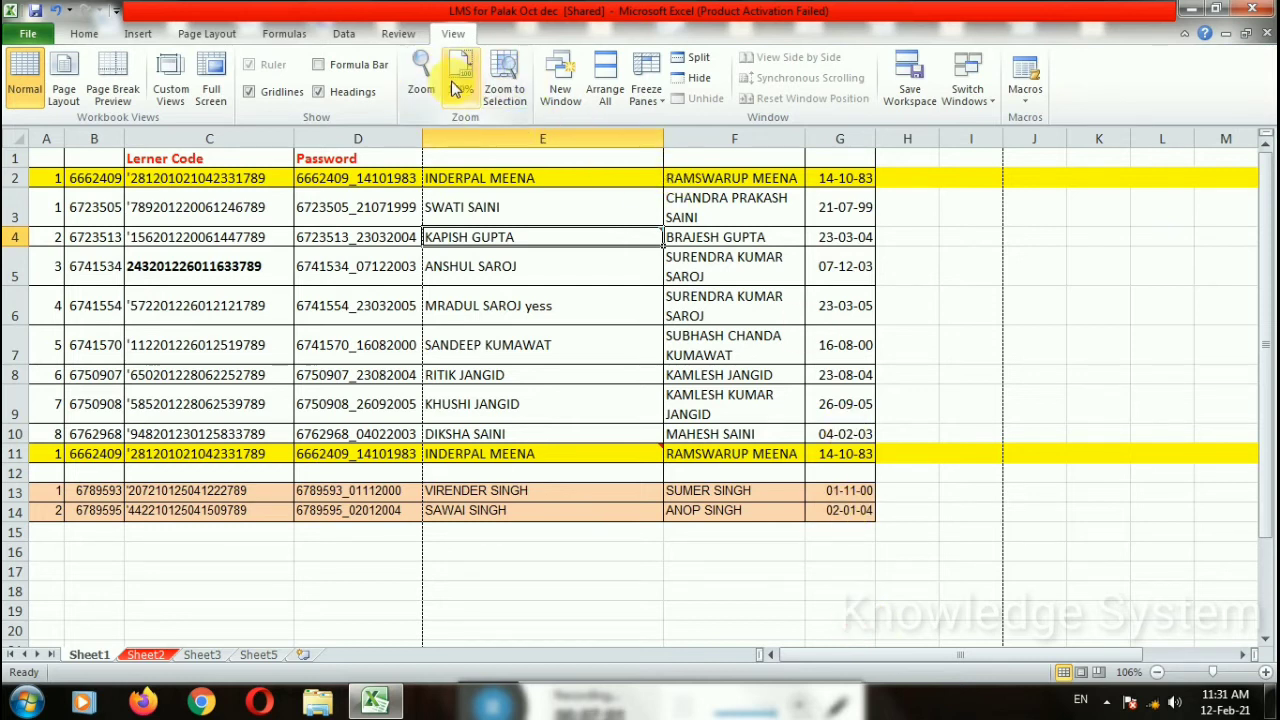
click(504, 78)
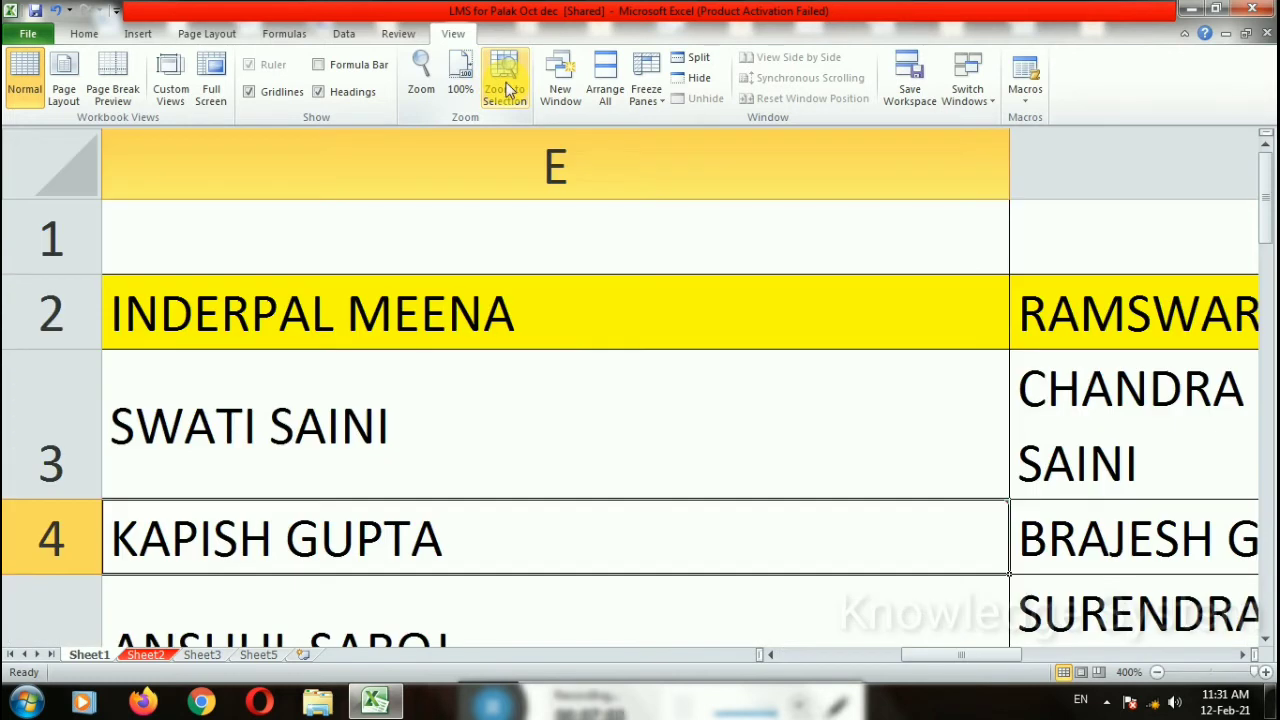
click(468, 88)
click(423, 78)
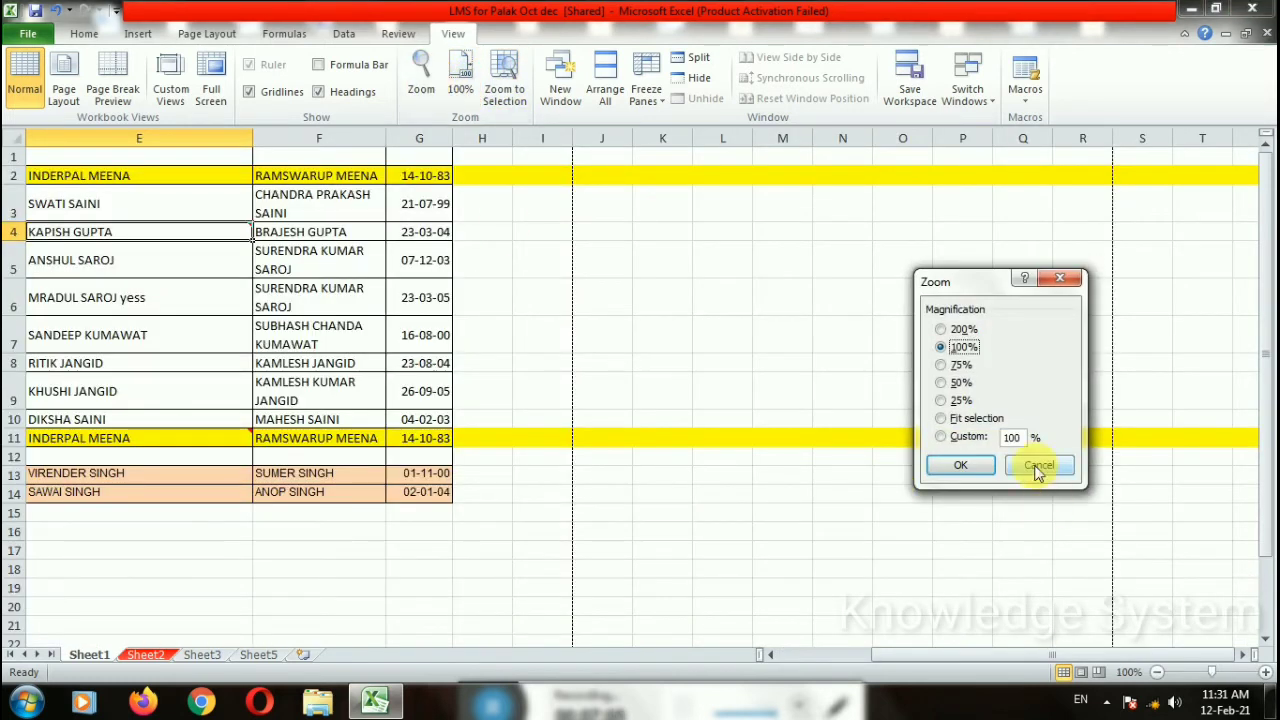
click(942, 330)
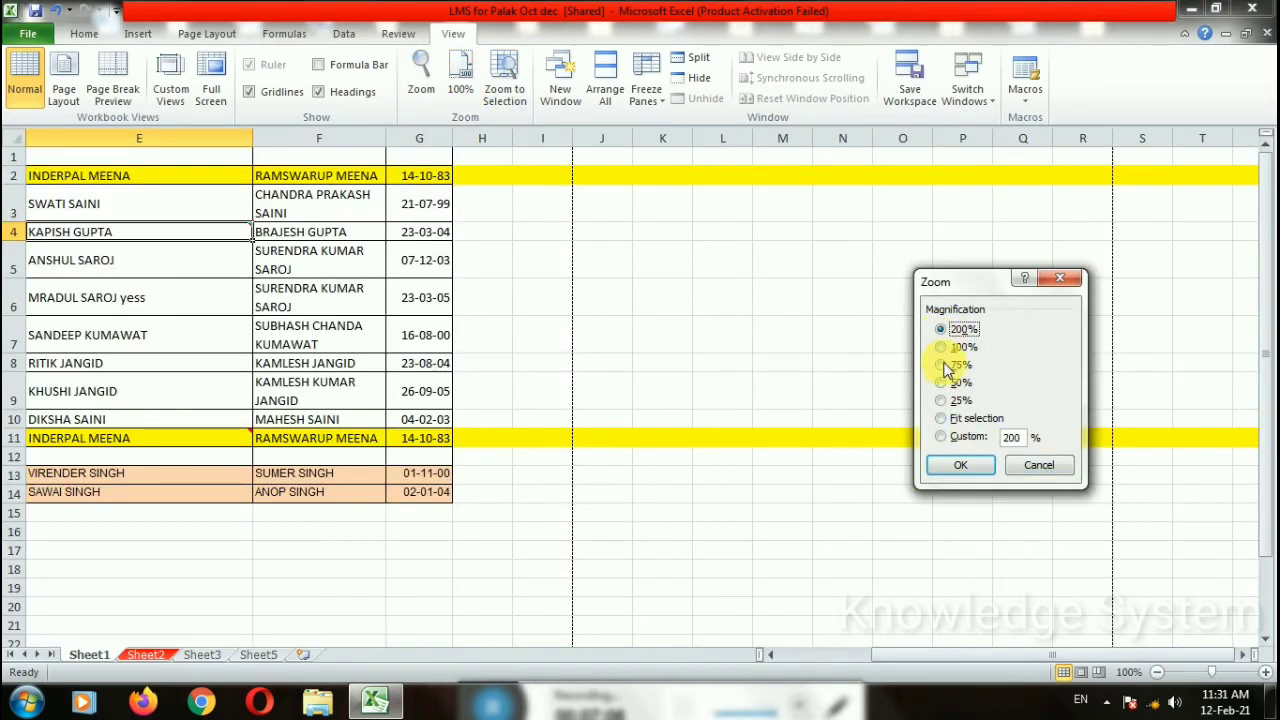
click(957, 462)
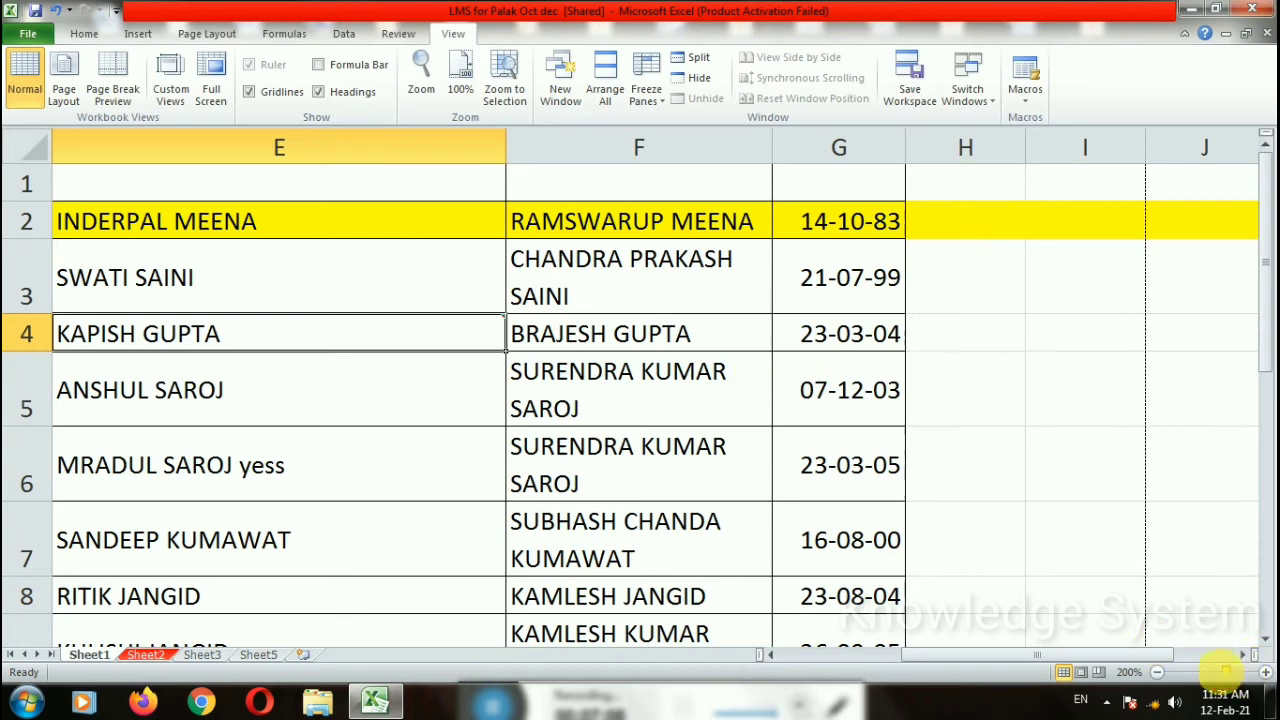
mouse_move(1225, 672)
mouse_down()
mouse_move(1190, 672)
mouse_move(1226, 672)
mouse_move(1213, 680)
mouse_up()
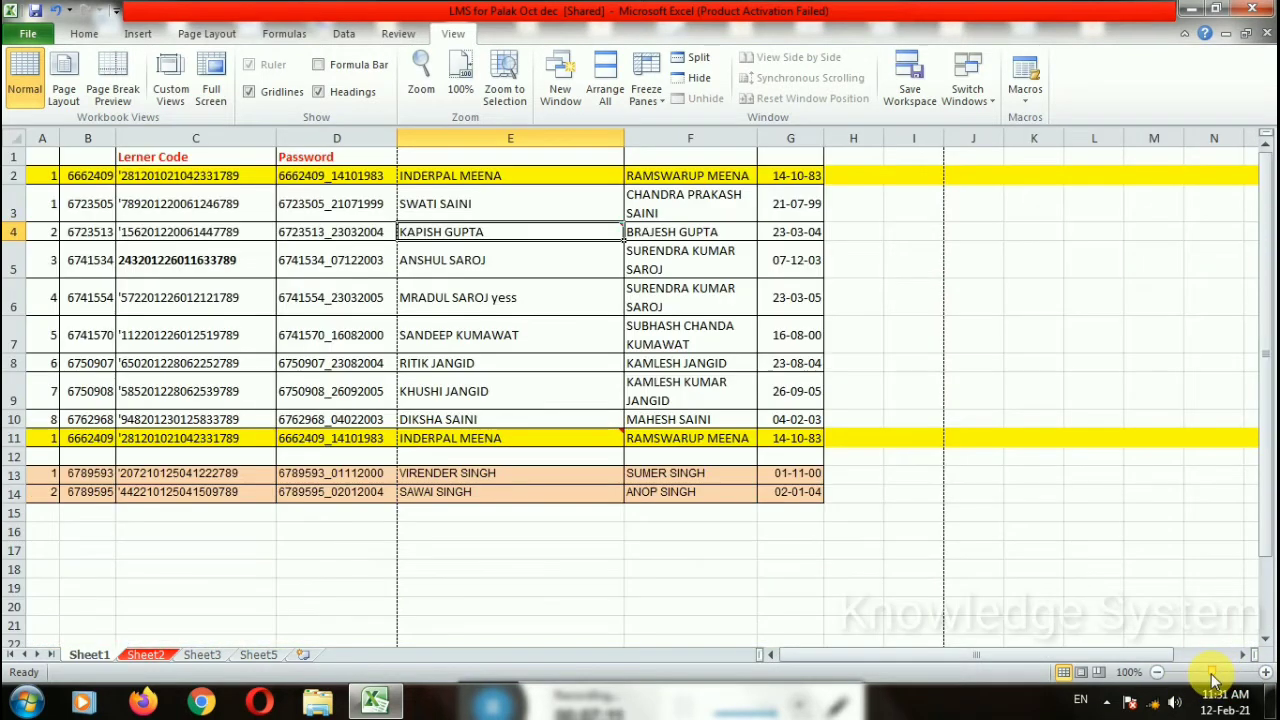
Step: Open a second window of the workbook, dismissing the device error popup
click(914, 553)
click(972, 419)
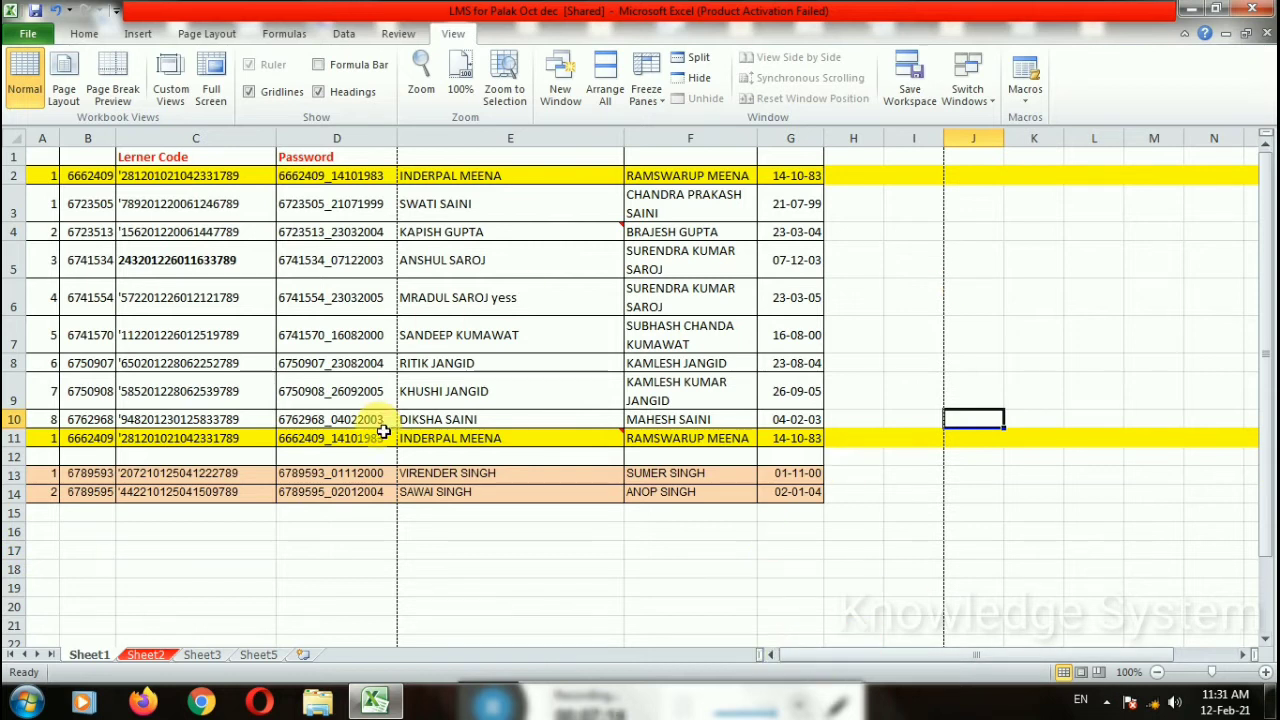
click(563, 90)
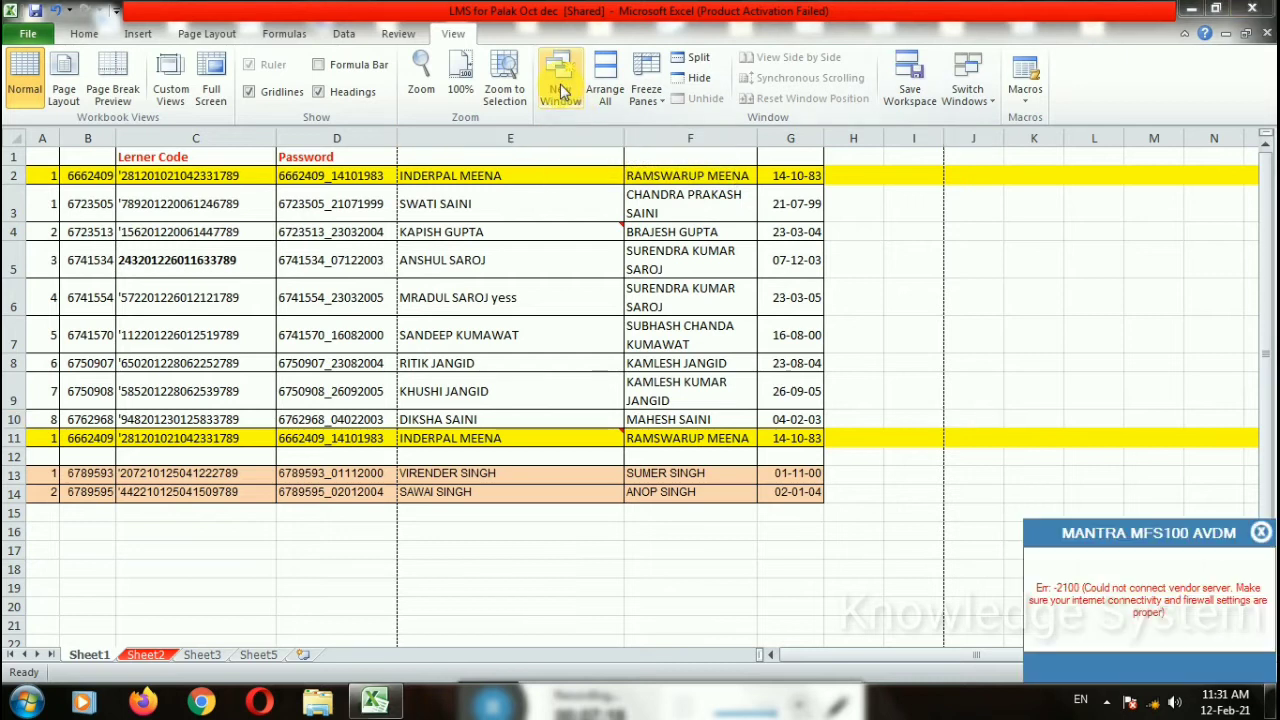
click(1261, 532)
click(972, 418)
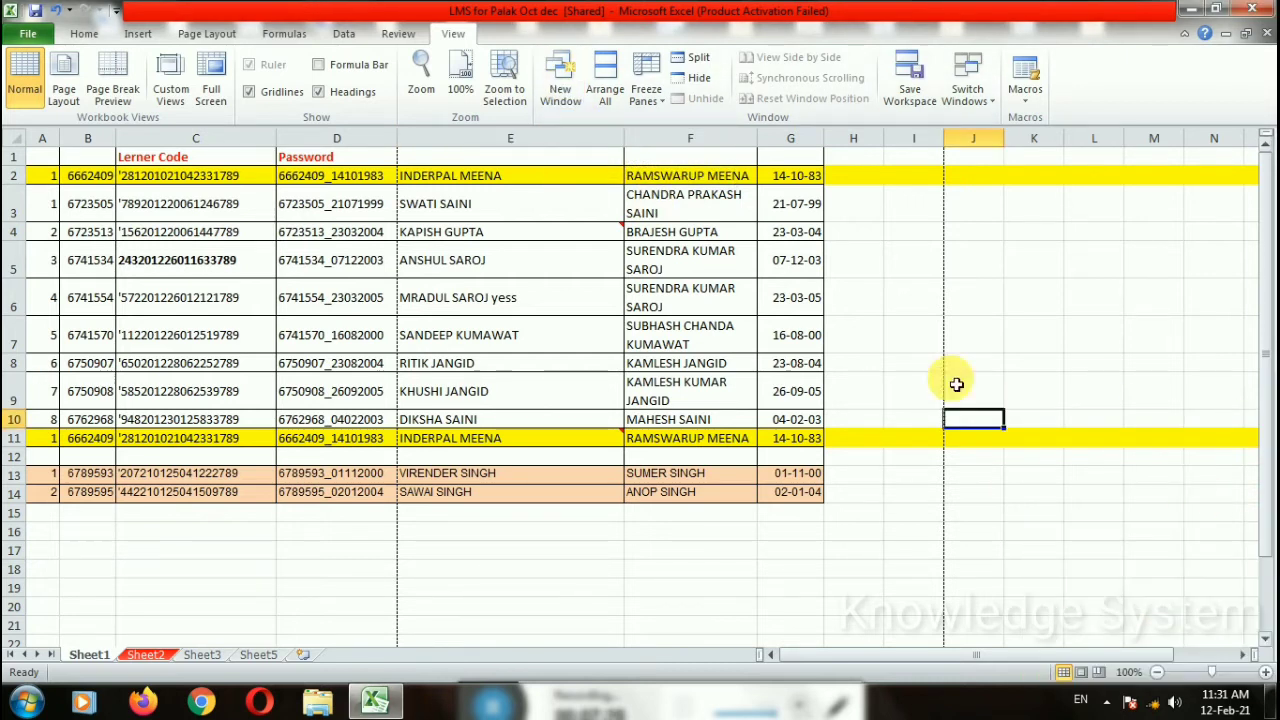
click(560, 90)
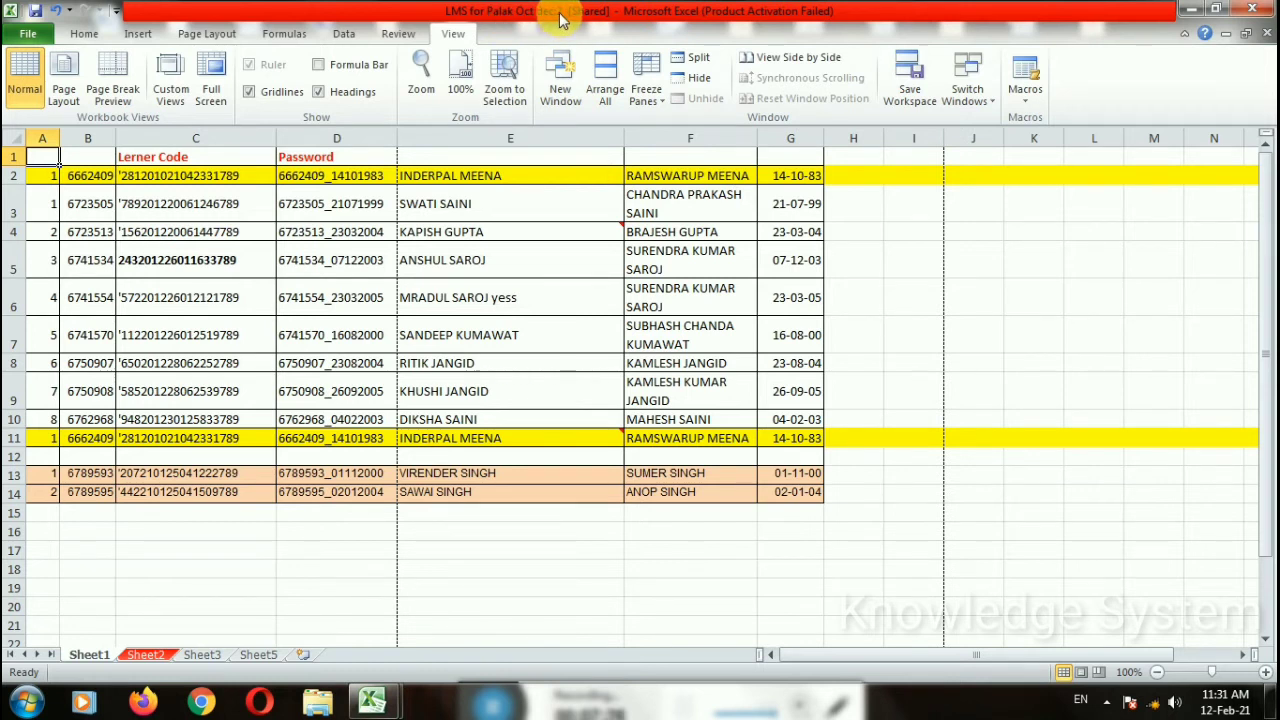
Step: Switch between the dec:1 and dec:2 windows from the taskbar
mouse_move(375, 702)
click(300, 580)
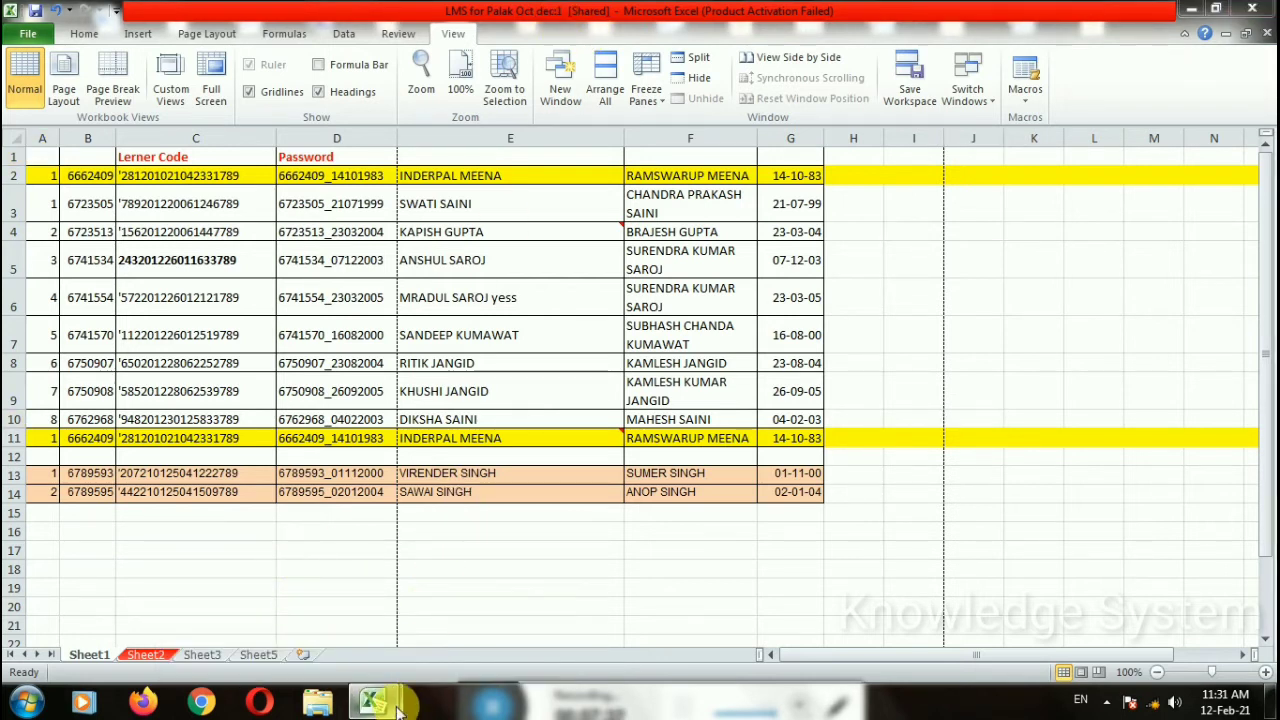
mouse_move(375, 702)
click(470, 585)
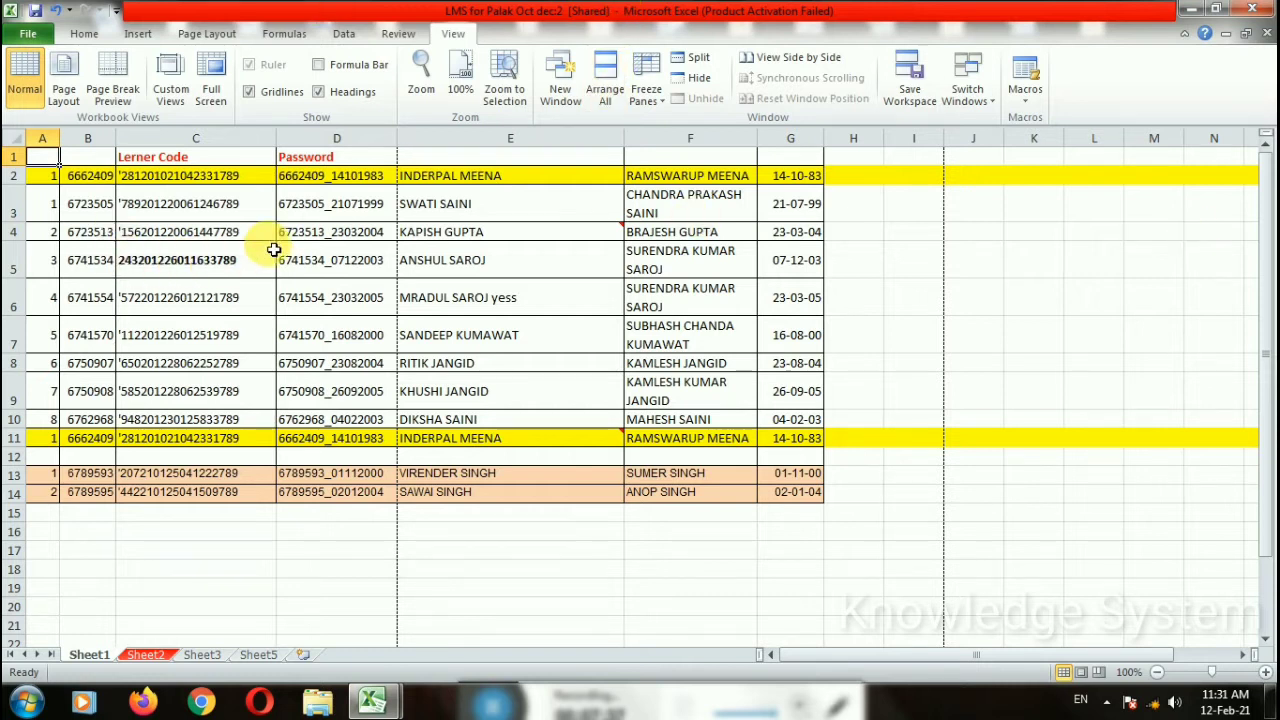
click(605, 90)
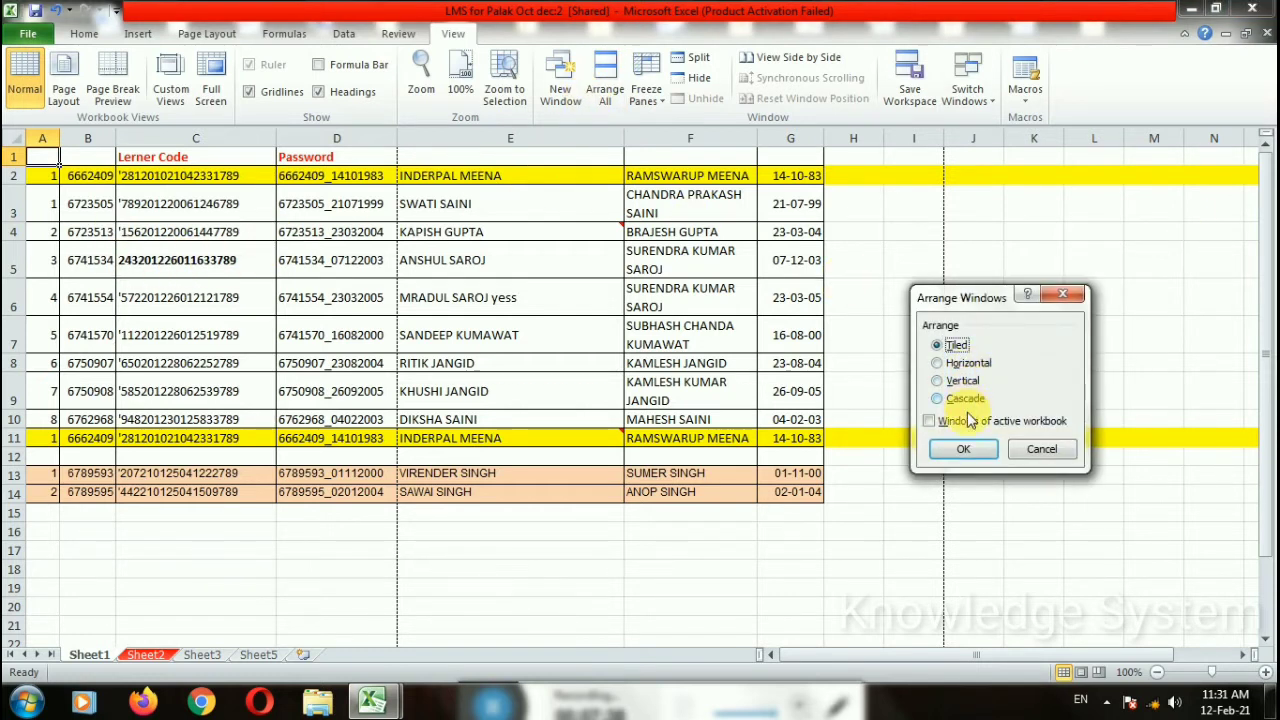
Step: Tile the two workbook windows, then arrange them horizontally and nudge them apart
click(963, 449)
drag(449, 143, 465, 163)
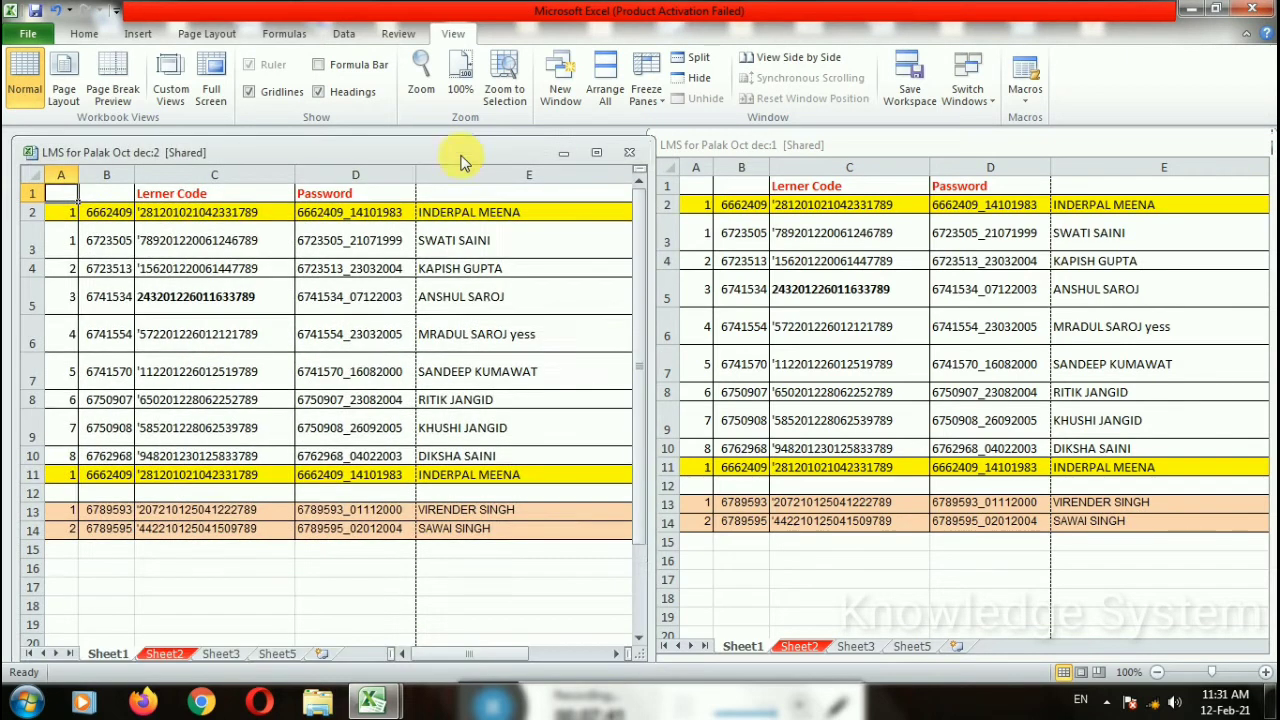
click(775, 145)
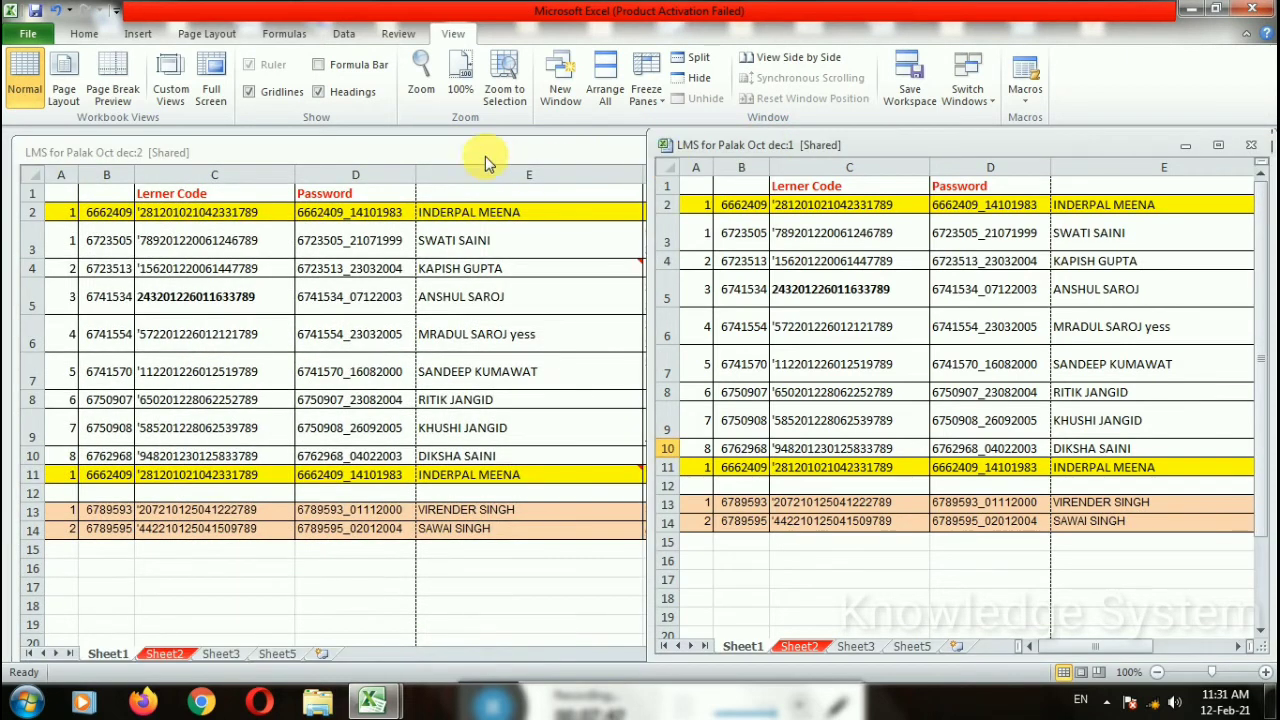
click(612, 92)
click(950, 363)
click(961, 450)
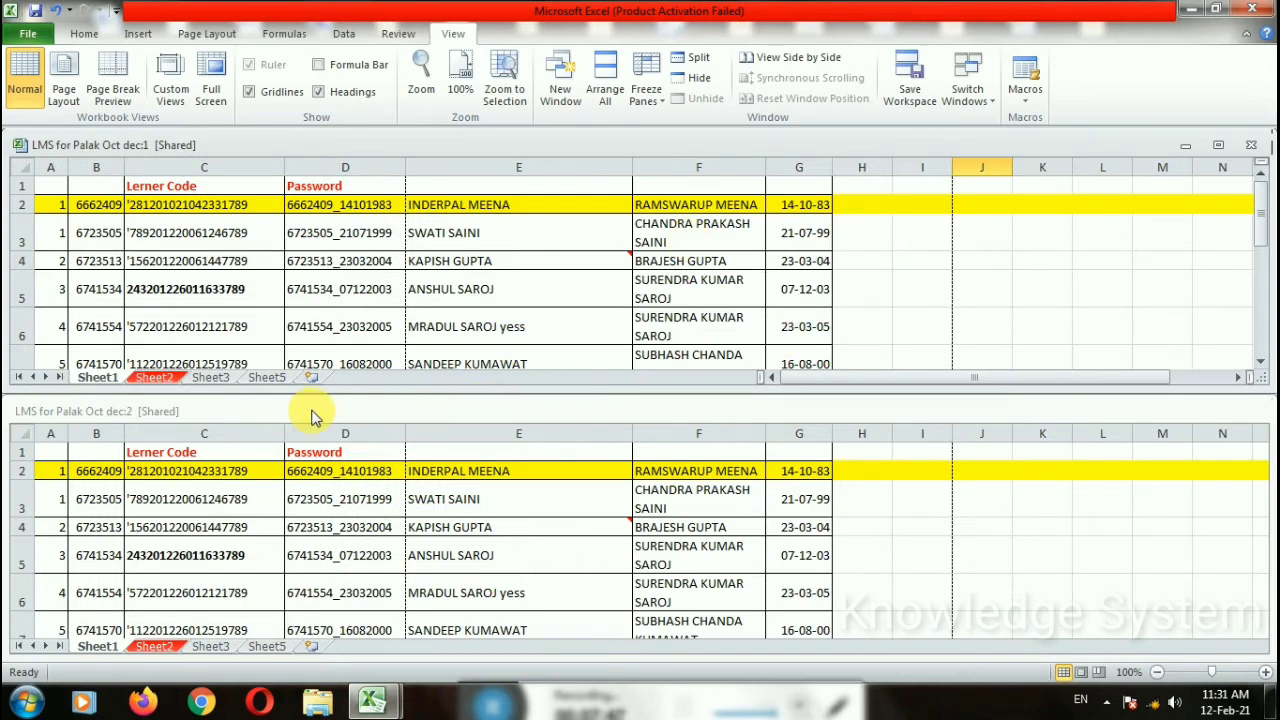
drag(312, 415, 457, 439)
drag(345, 145, 392, 161)
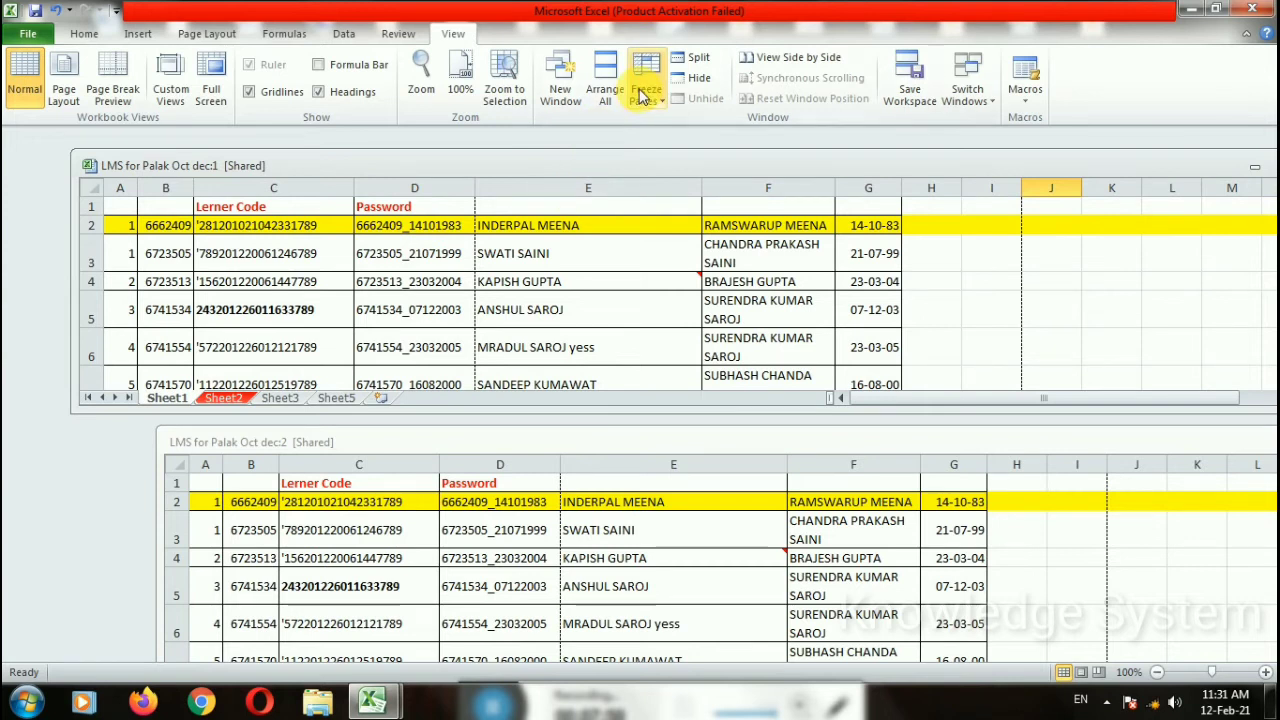
Step: Arrange the two windows vertically side by side
click(605, 88)
click(937, 380)
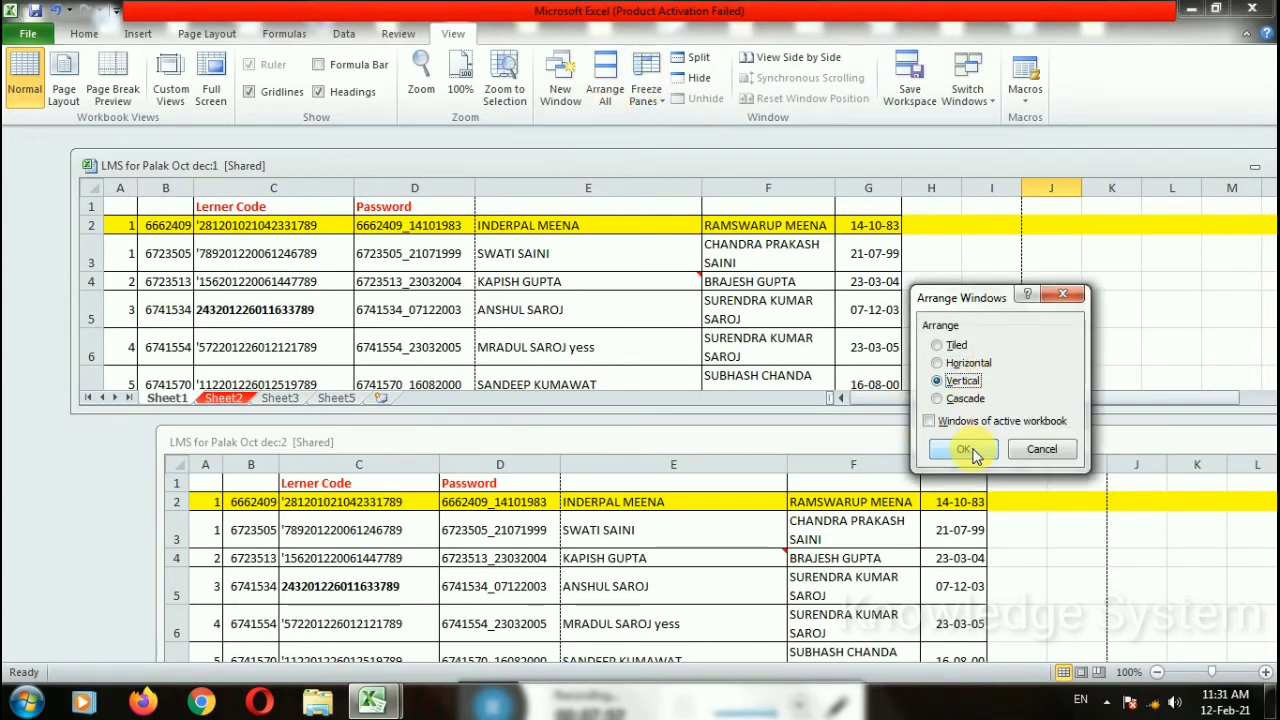
click(964, 449)
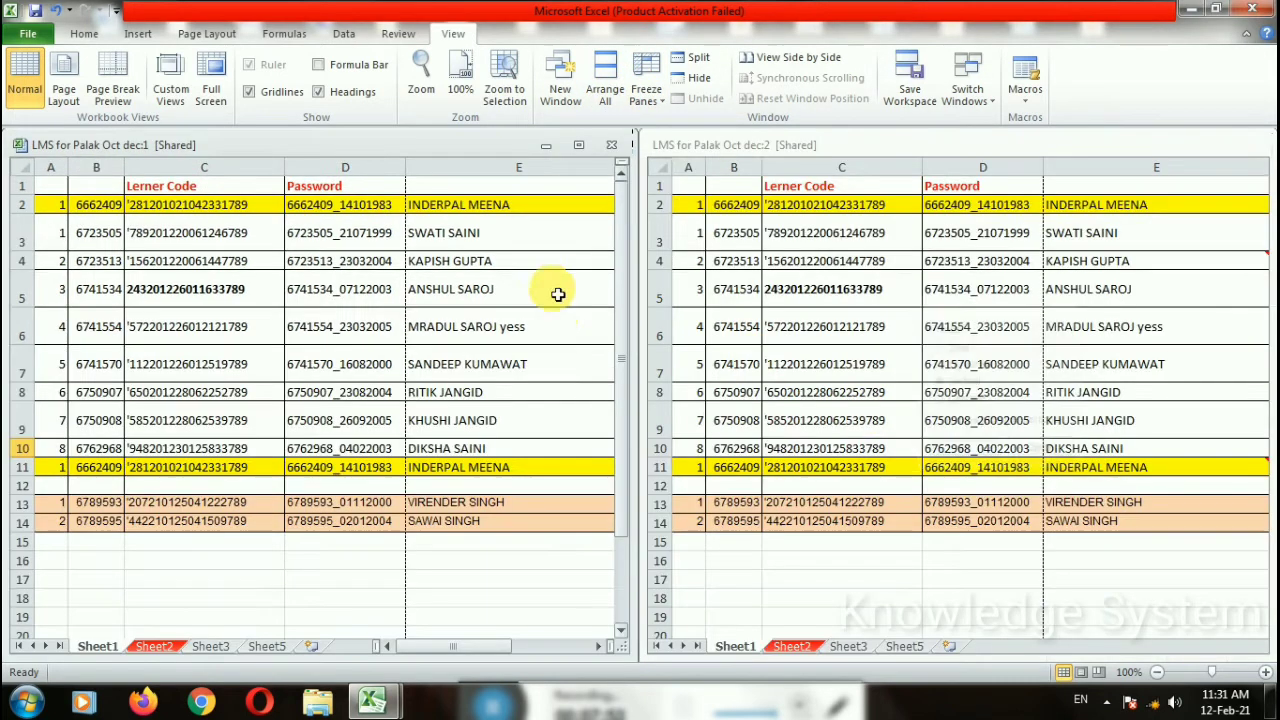
Step: Cascade the windows, reposition them, and maximize the dec:2 window
click(608, 92)
click(937, 399)
click(964, 449)
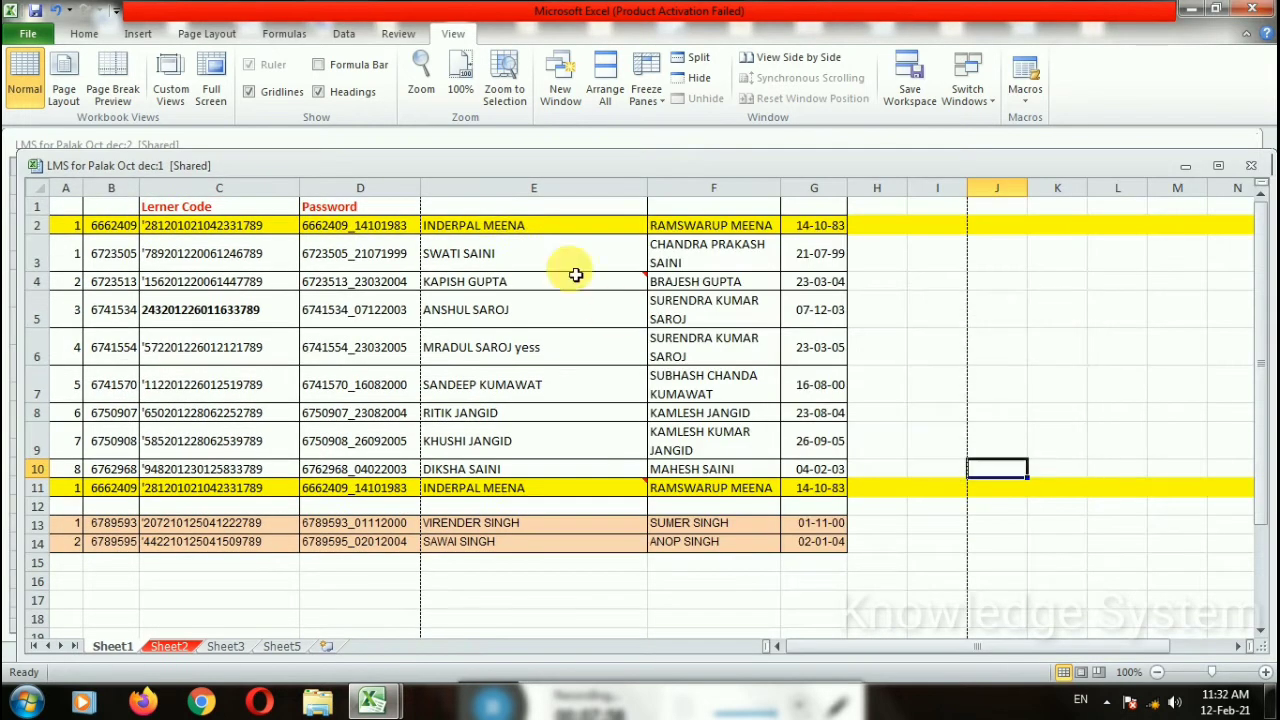
drag(430, 165, 500, 317)
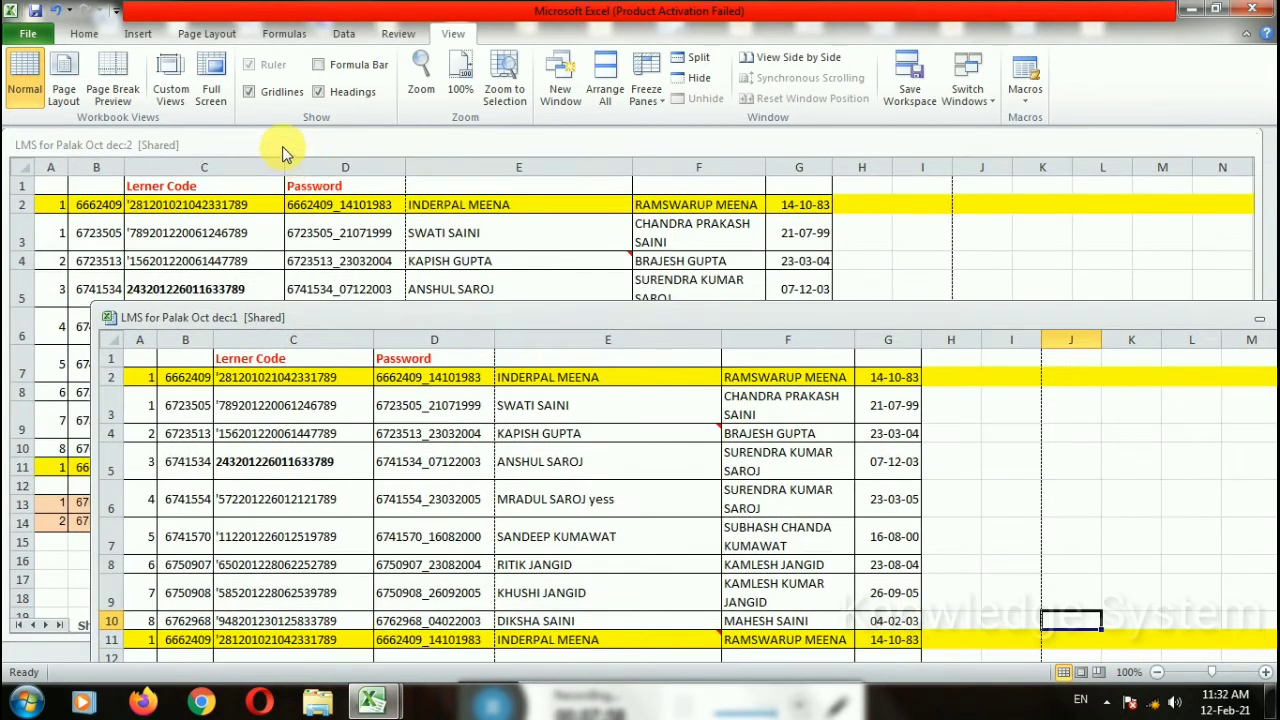
drag(282, 146, 306, 167)
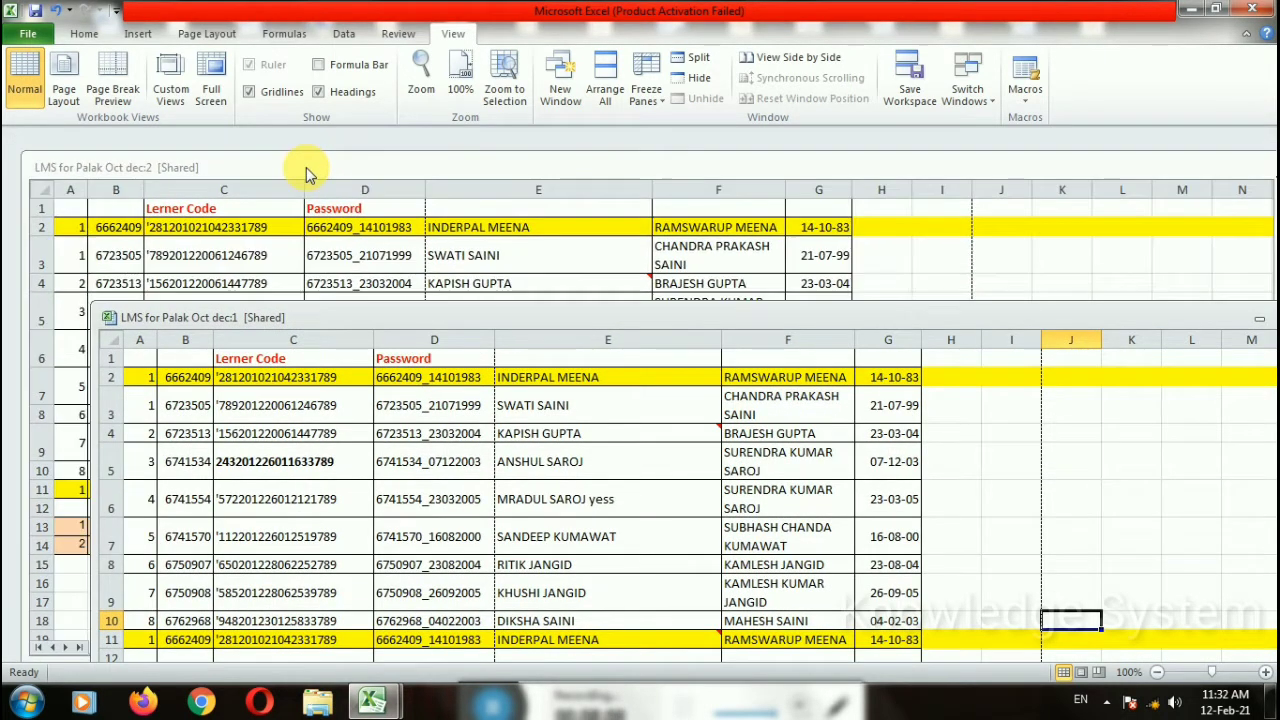
double_click(306, 167)
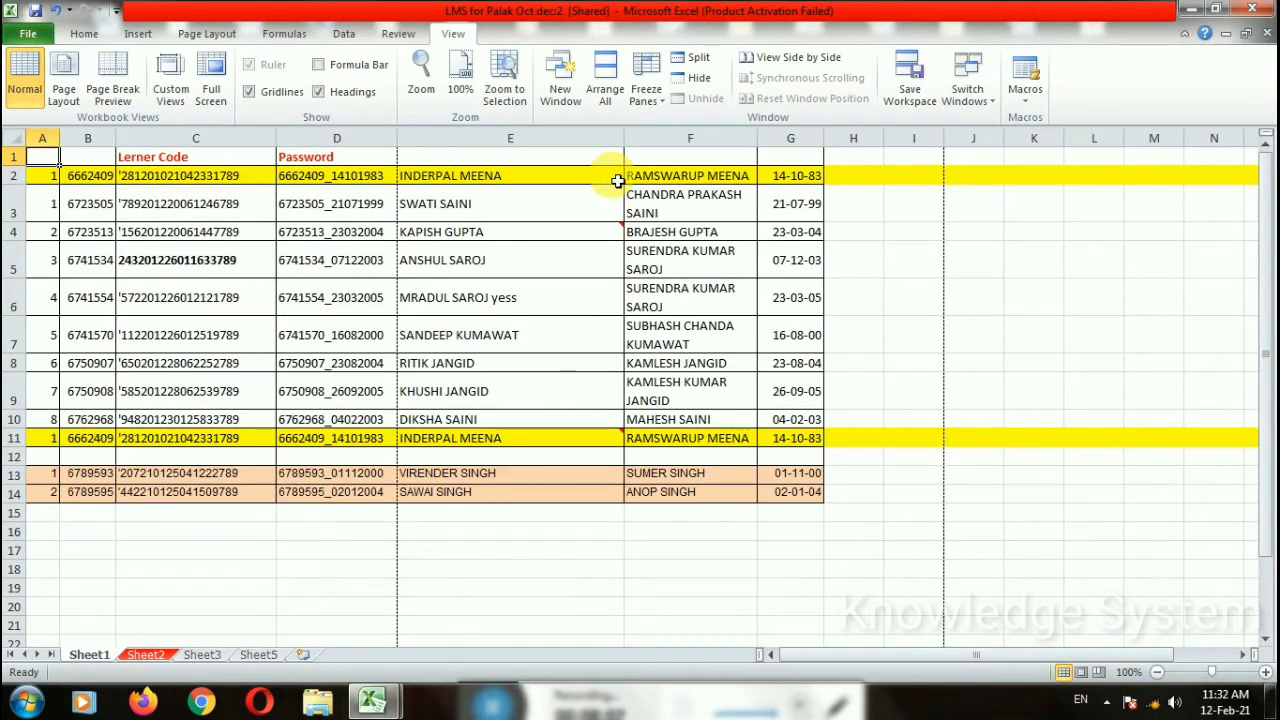
click(630, 155)
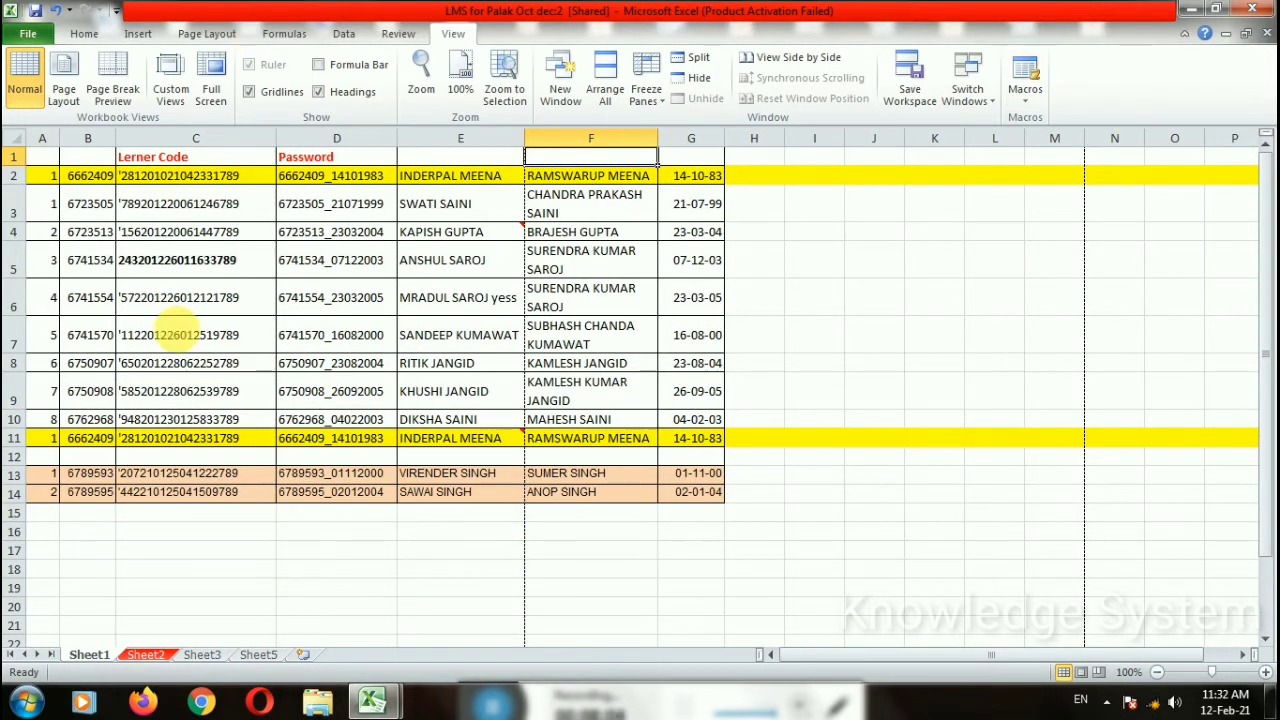
click(984, 303)
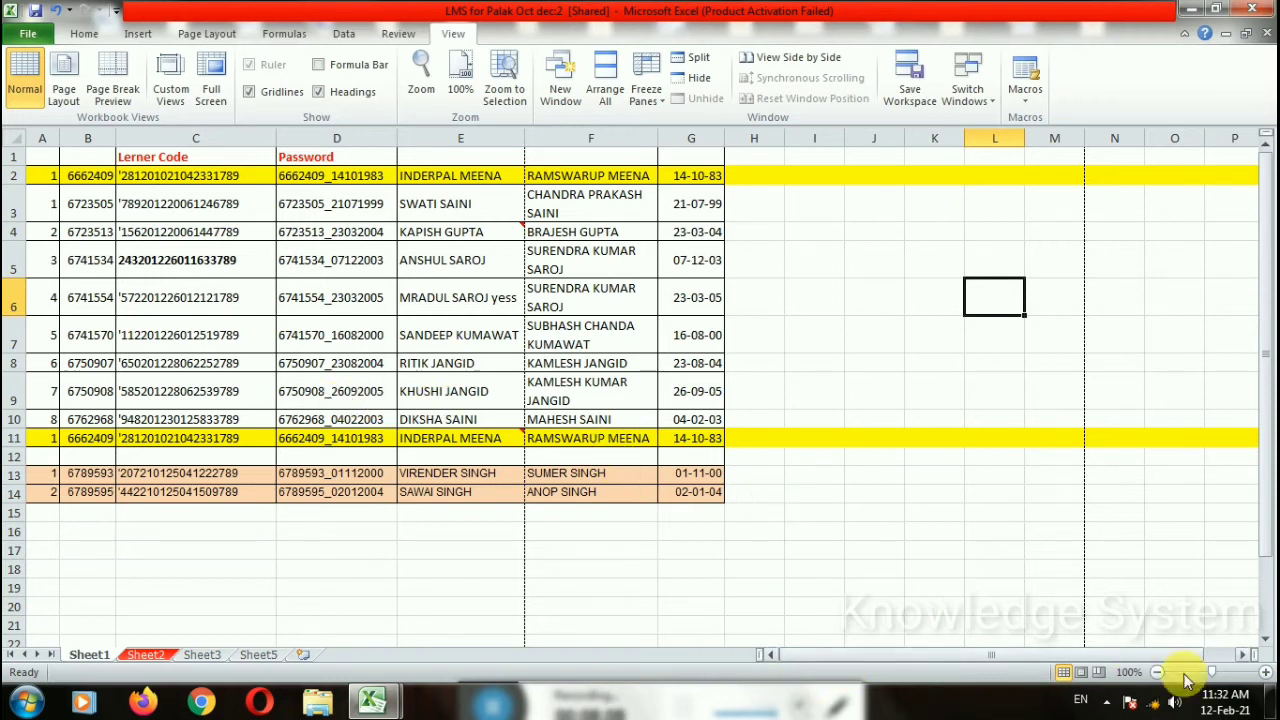
Step: Try zoom levels of 166% and then 112% on Sheet1, and select cell D13
click(1218, 680)
scroll(971, 557, up, 2)
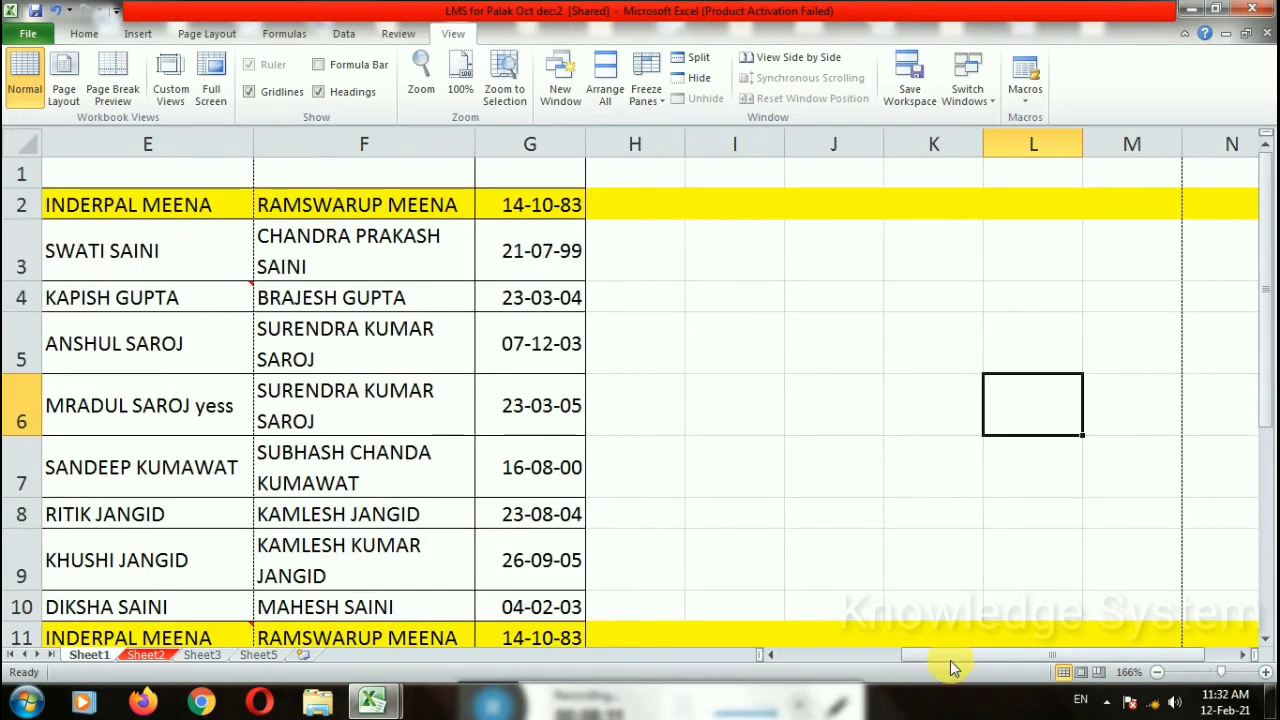
drag(950, 660, 828, 660)
click(1216, 676)
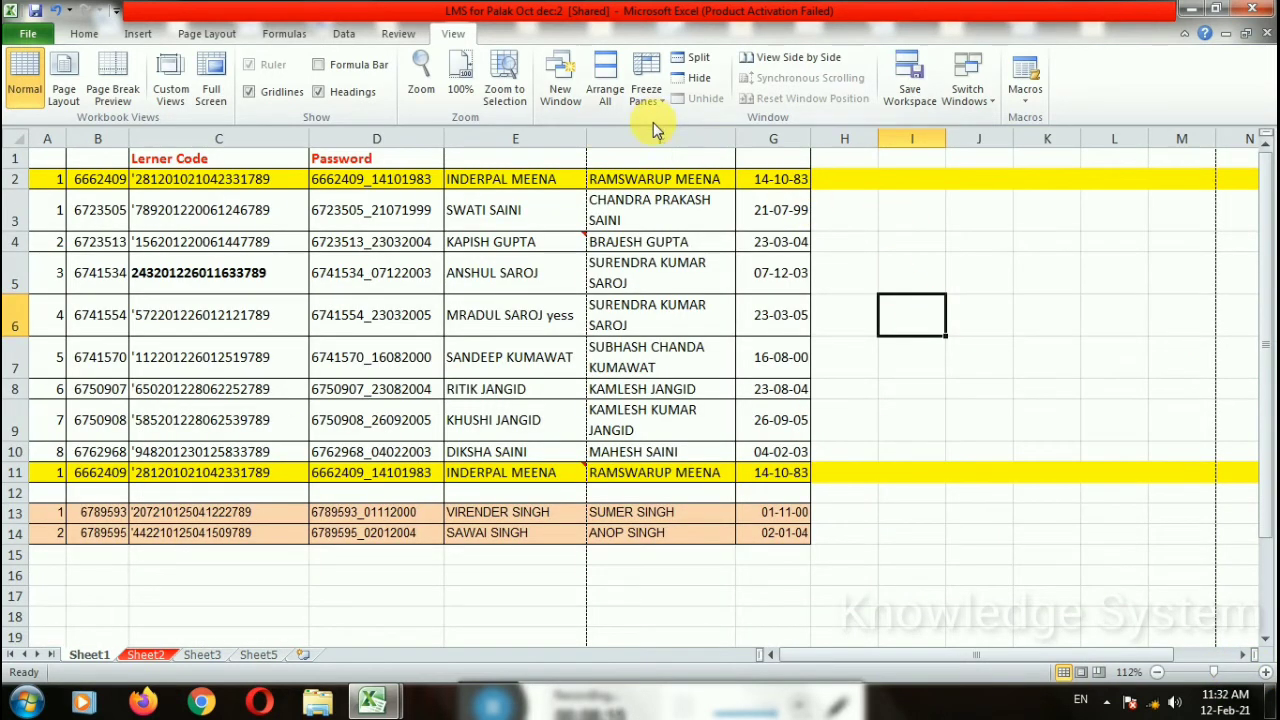
scroll(726, 372, down, 4)
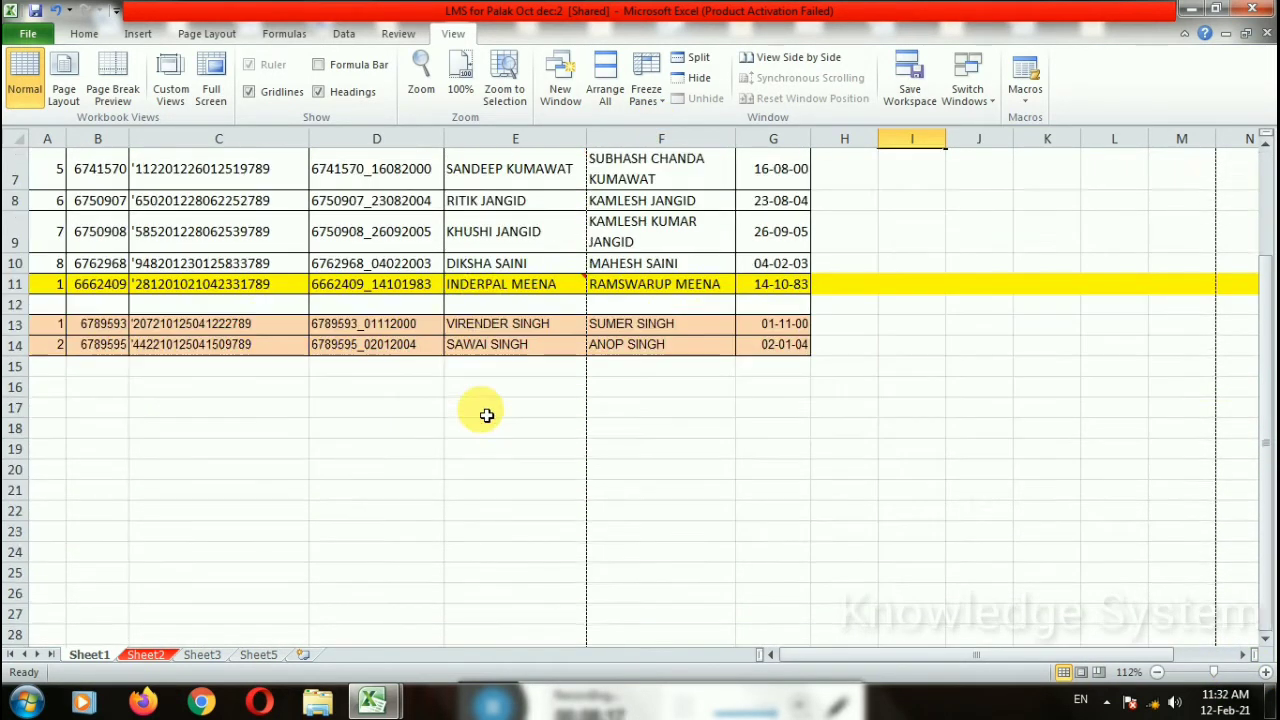
scroll(486, 414, up, 3)
scroll(500, 430, up, 1)
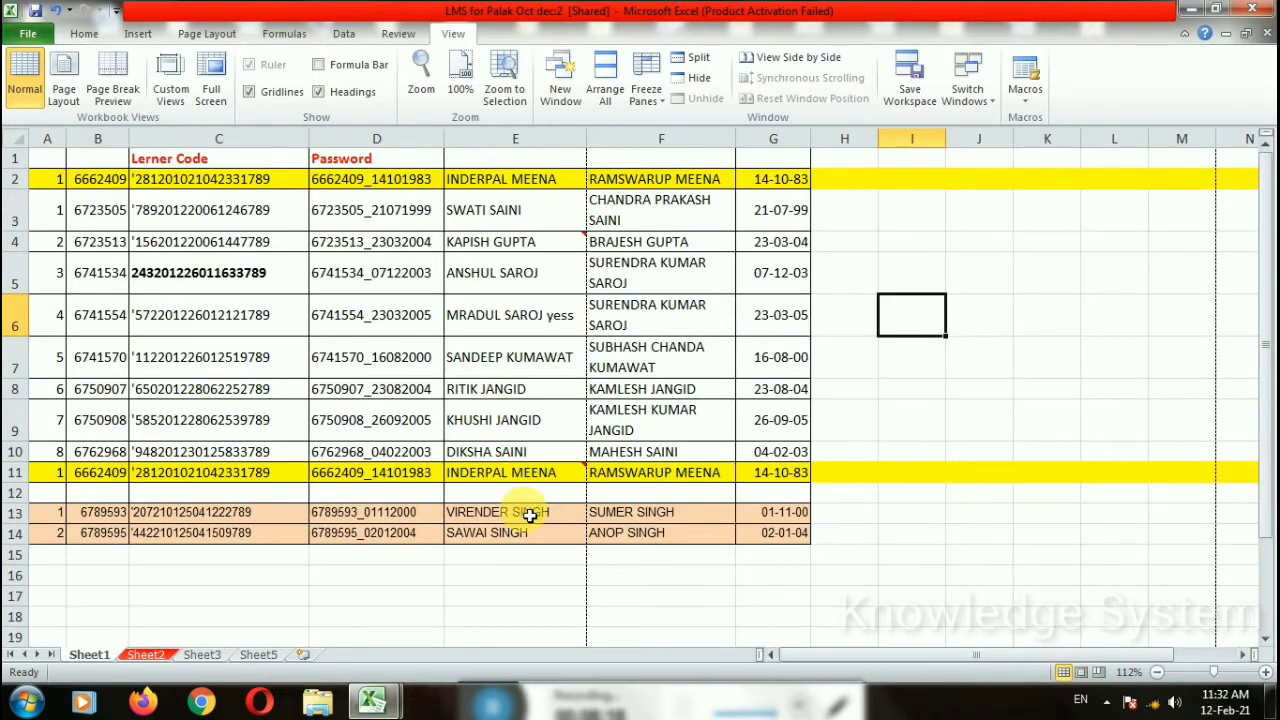
scroll(523, 506, down, 3)
mouse_move(476, 191)
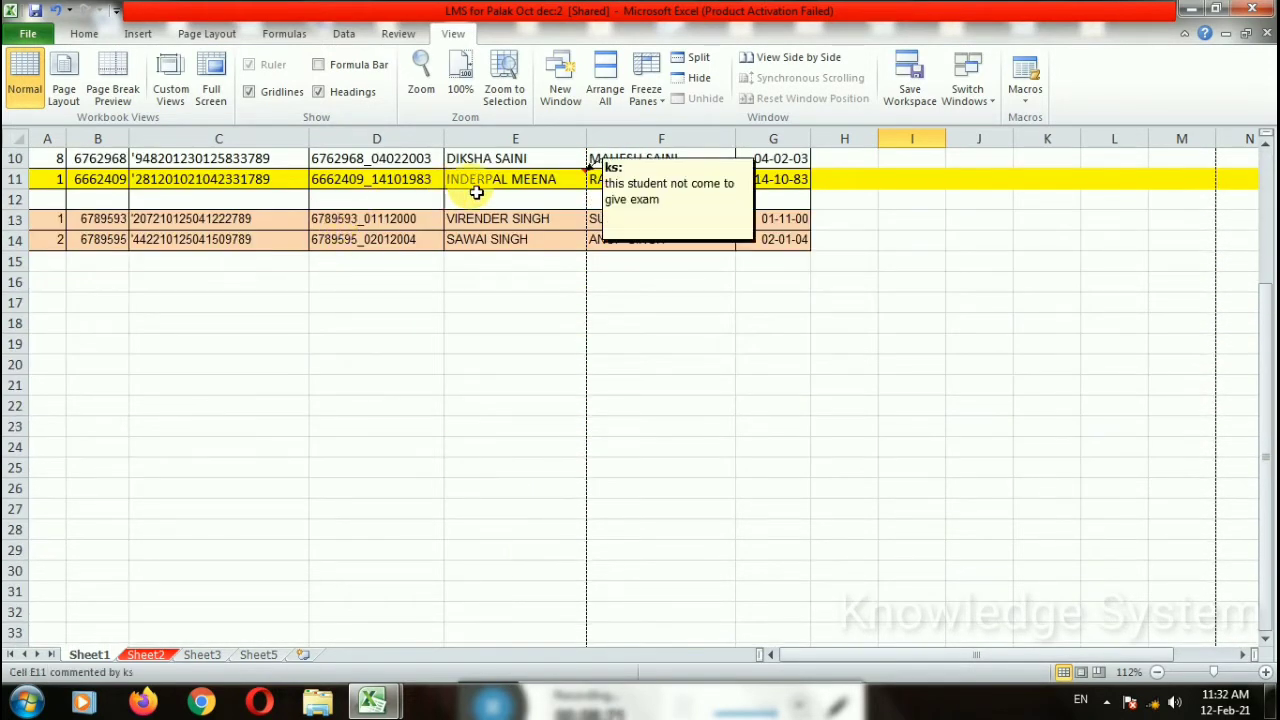
click(380, 228)
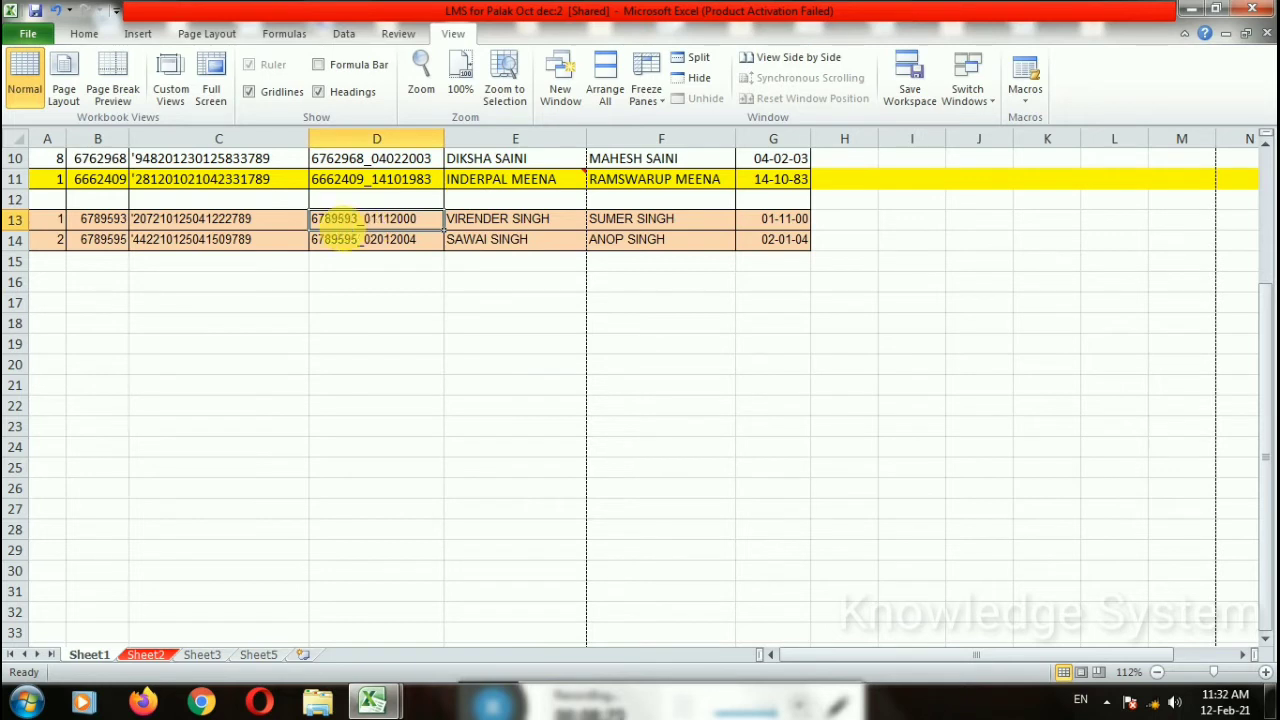
Step: Magnify Sheet1 to 190% and select cells C11 and D7
click(1228, 673)
scroll(471, 343, up, 2)
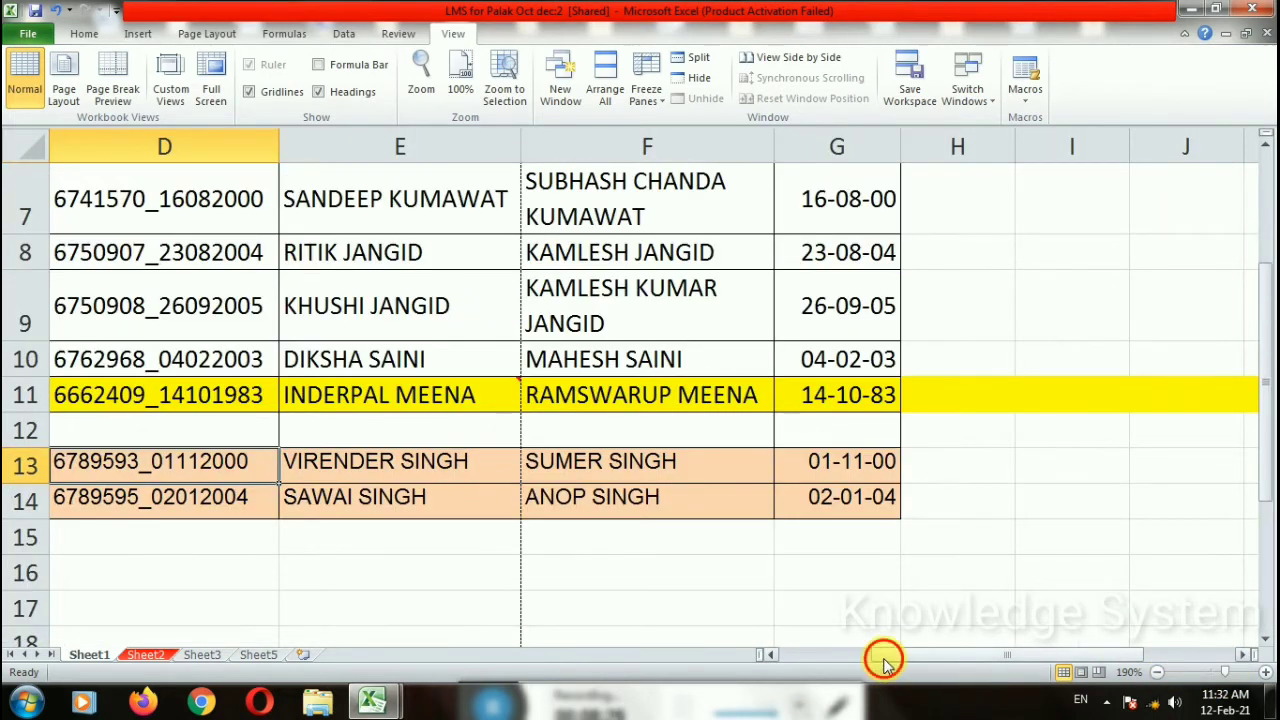
drag(884, 660, 792, 660)
click(420, 397)
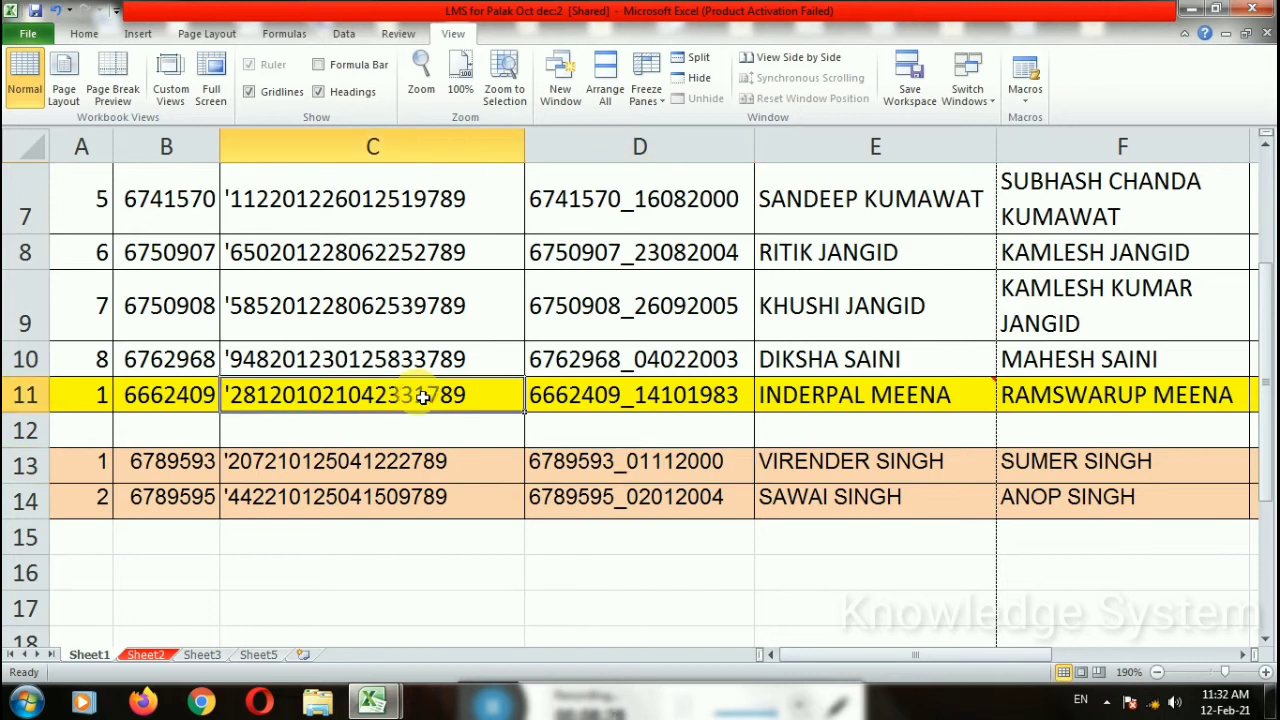
scroll(423, 400, up, 2)
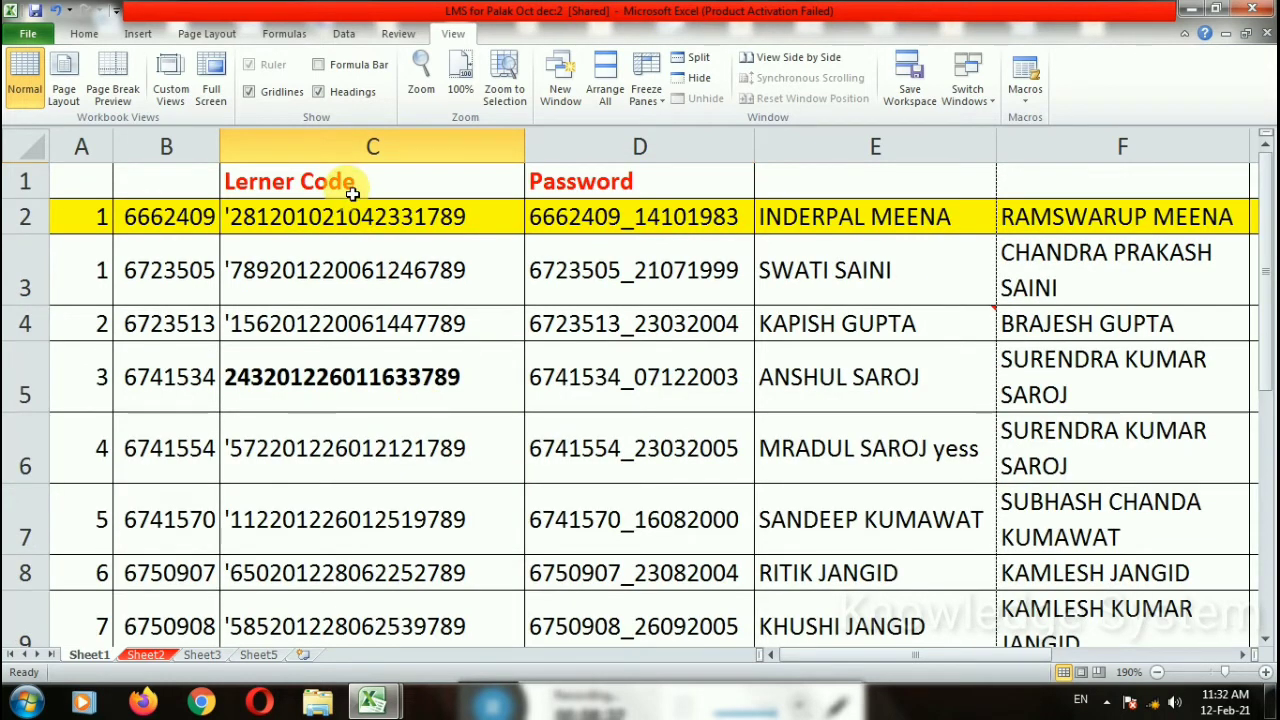
click(630, 525)
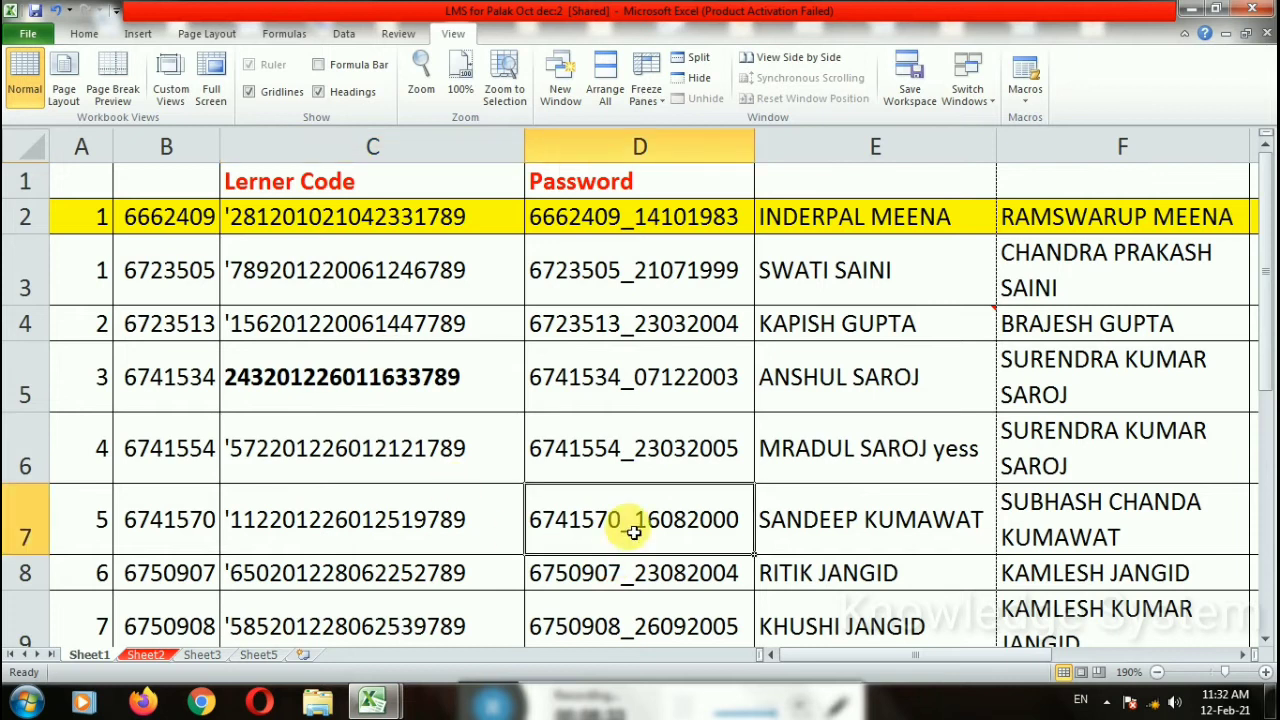
Step: Go back to row 1 at 190%, selecting header cells E1, F1 and C1
click(870, 180)
click(1128, 177)
click(908, 177)
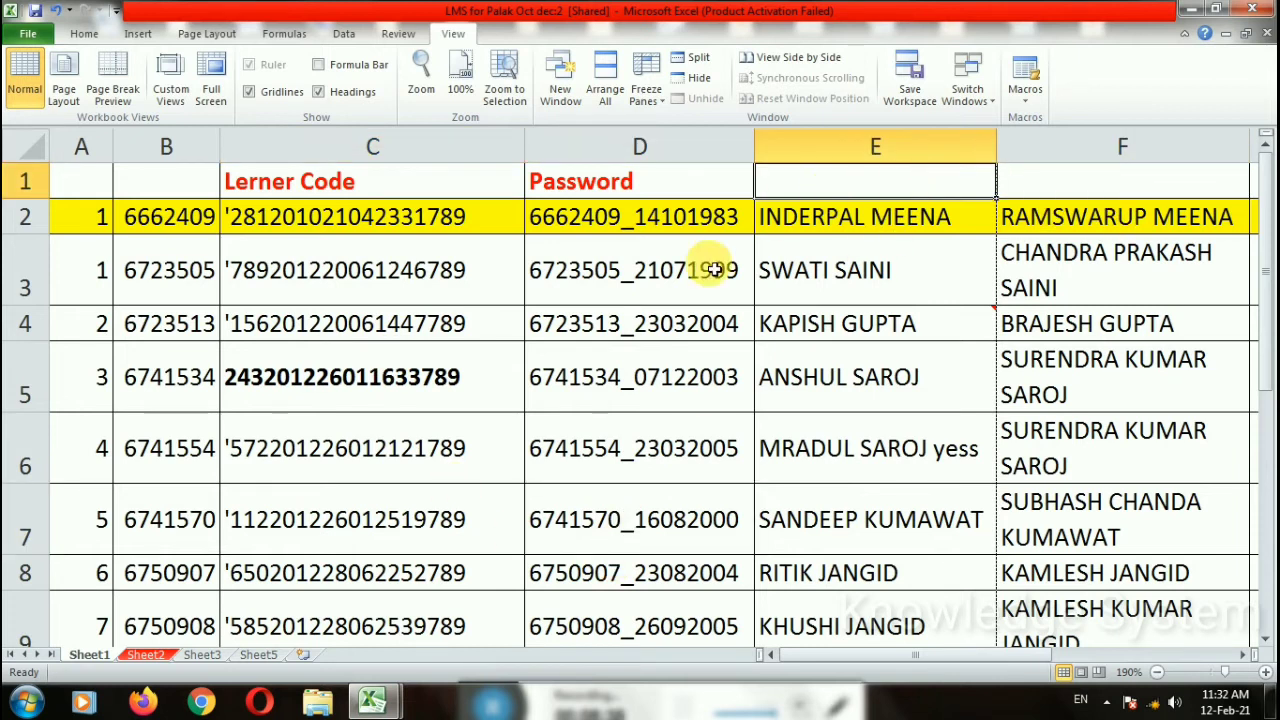
click(337, 178)
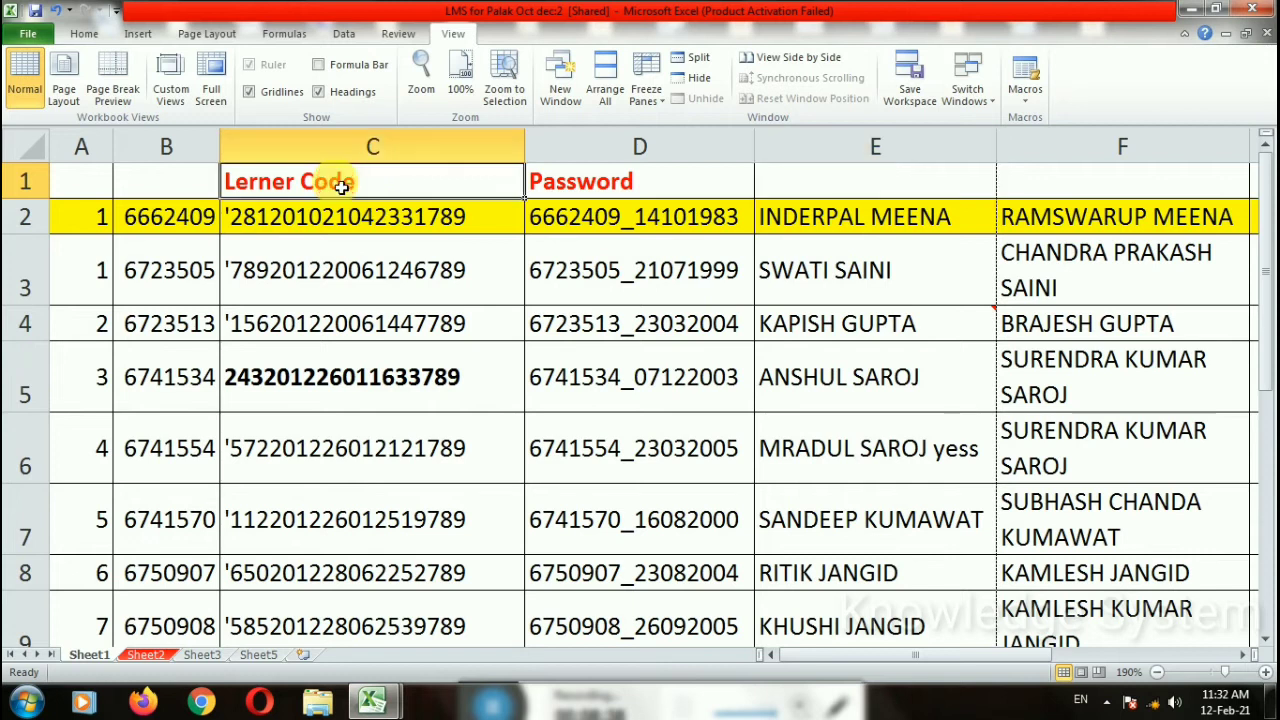
scroll(423, 423, down, 3)
scroll(425, 424, up, 1)
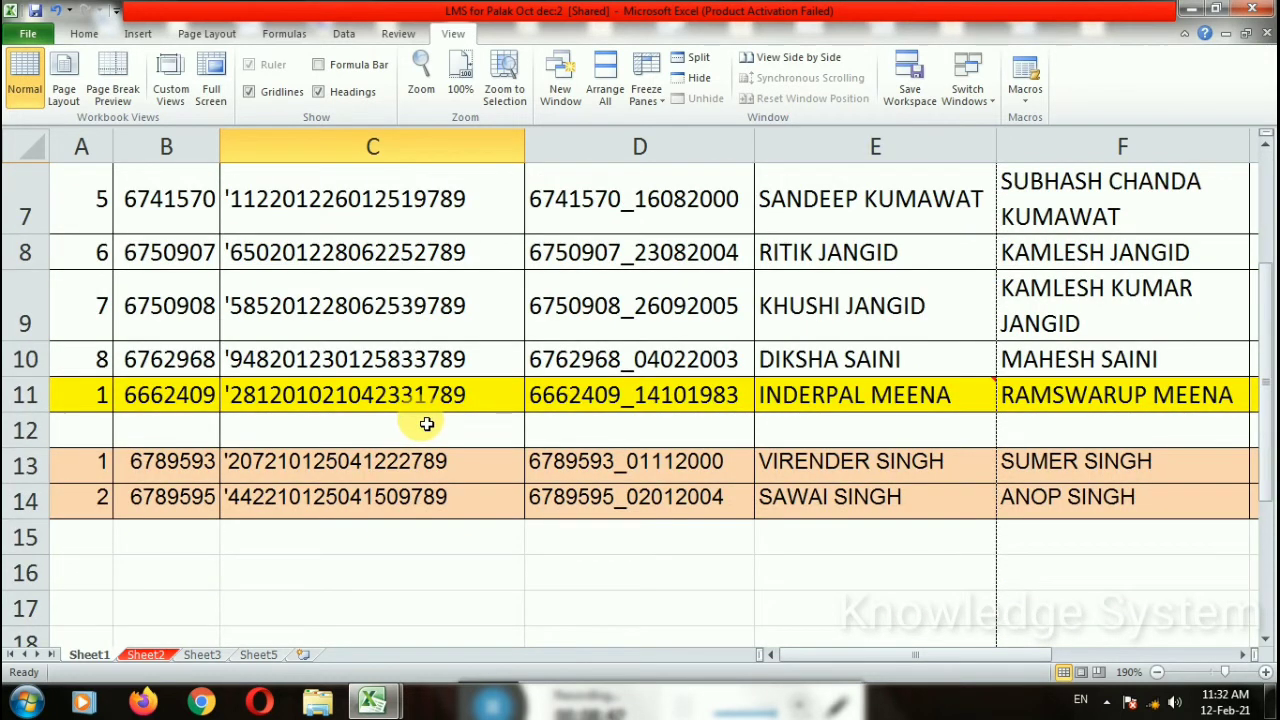
scroll(428, 424, up, 2)
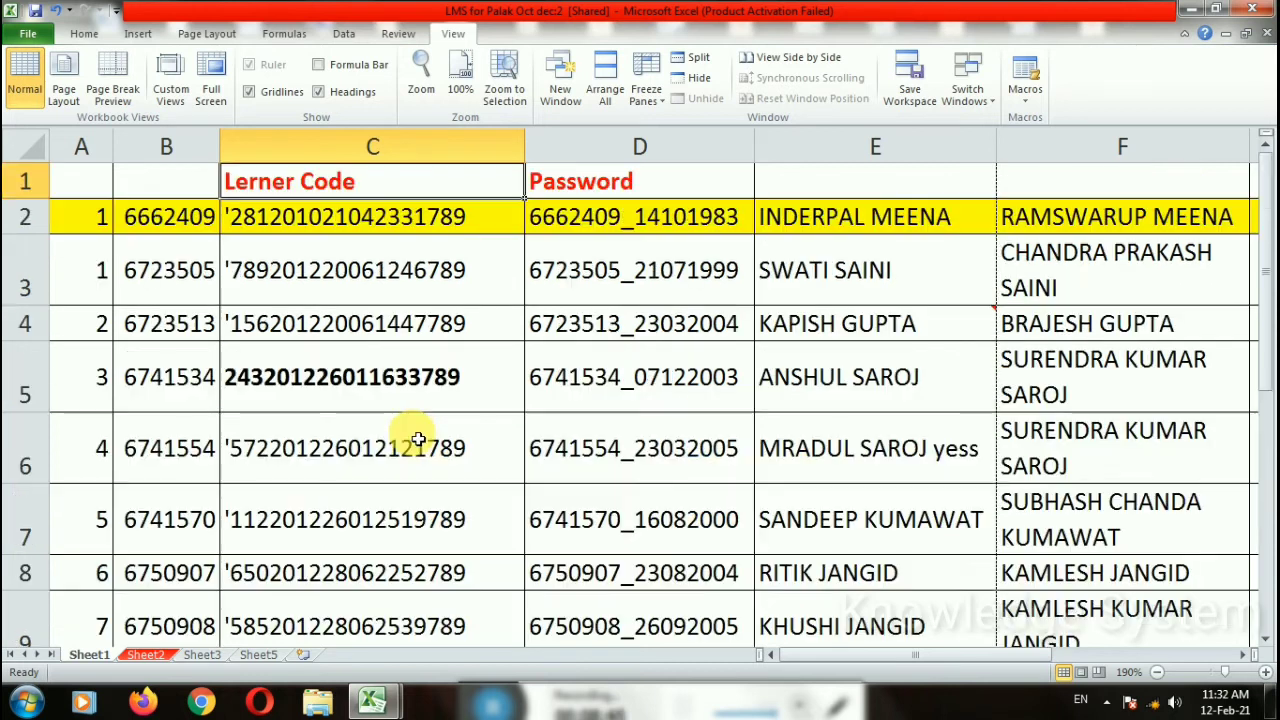
Step: Freeze the top row, then scroll down to confirm the headers stay visible
click(648, 92)
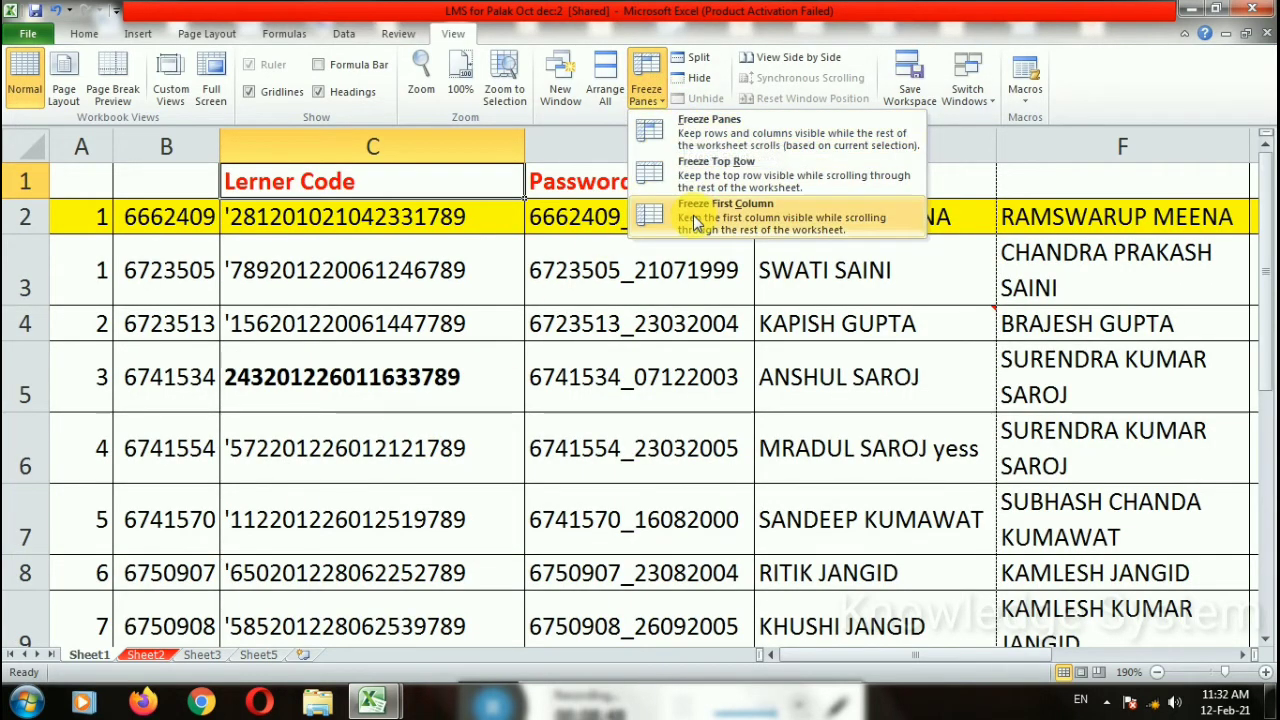
click(708, 186)
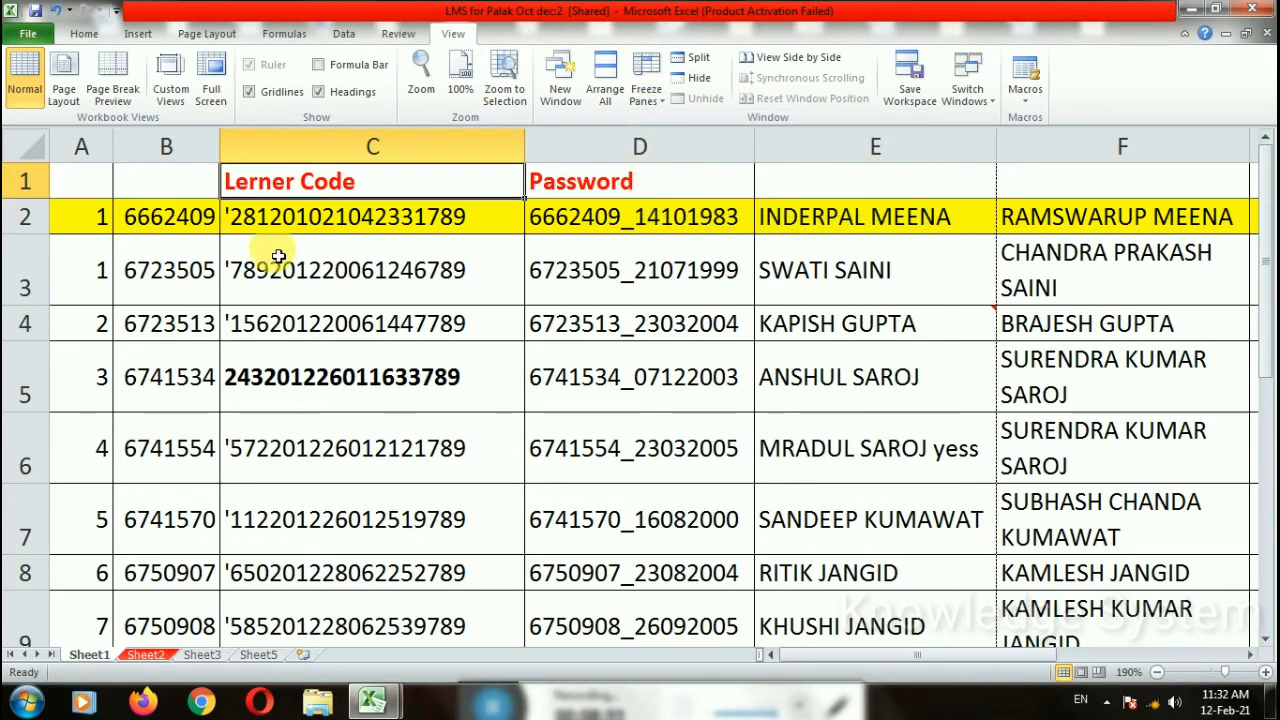
scroll(476, 340, down, 1)
scroll(479, 346, down, 2)
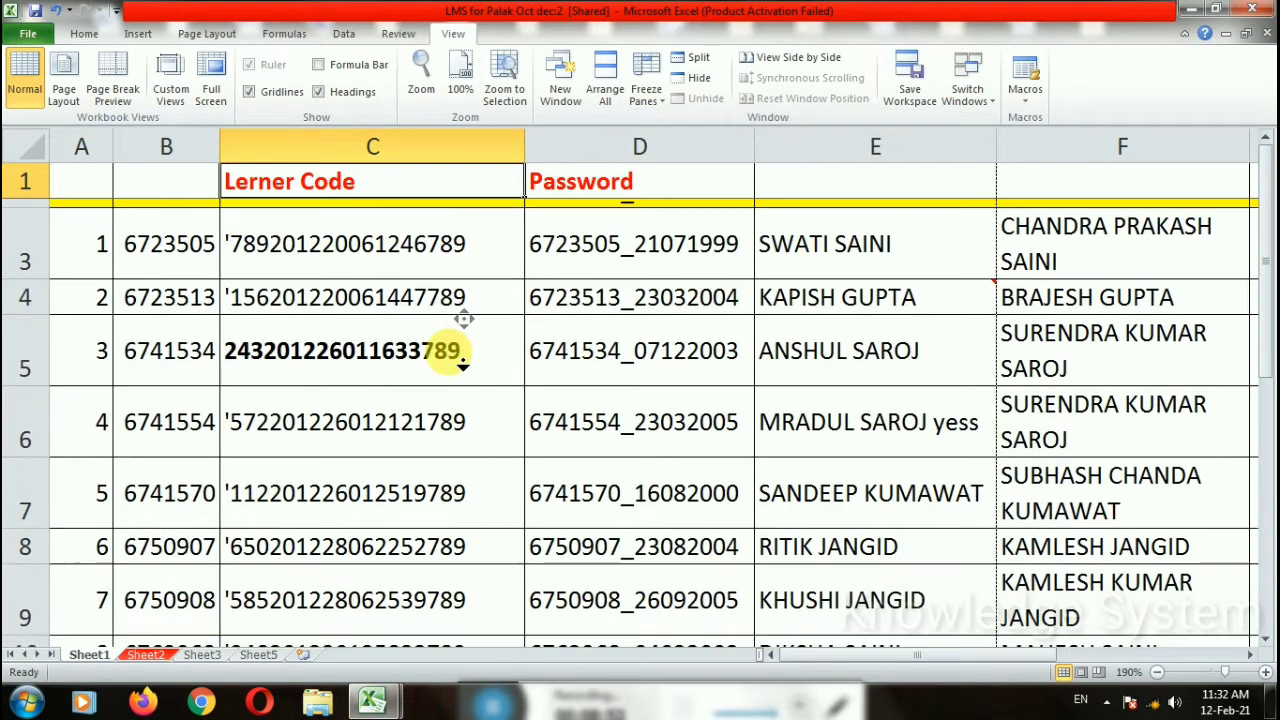
scroll(436, 378, down, 3)
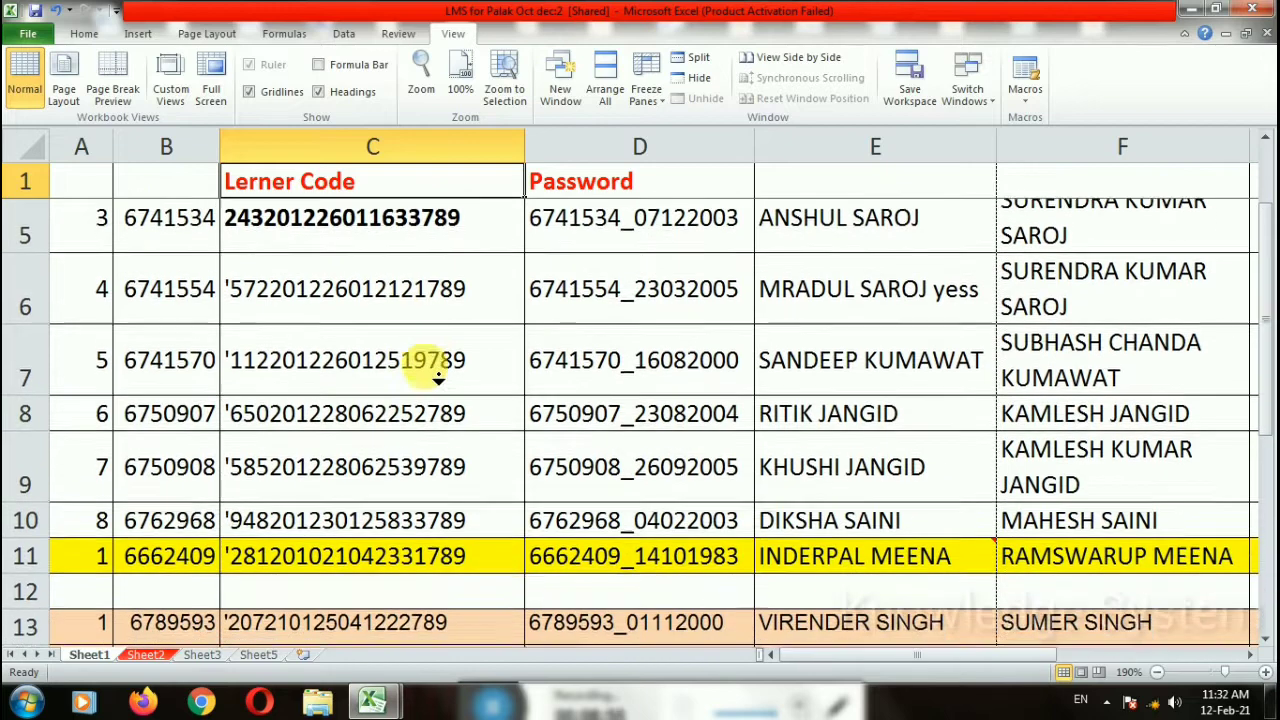
scroll(437, 378, down, 1)
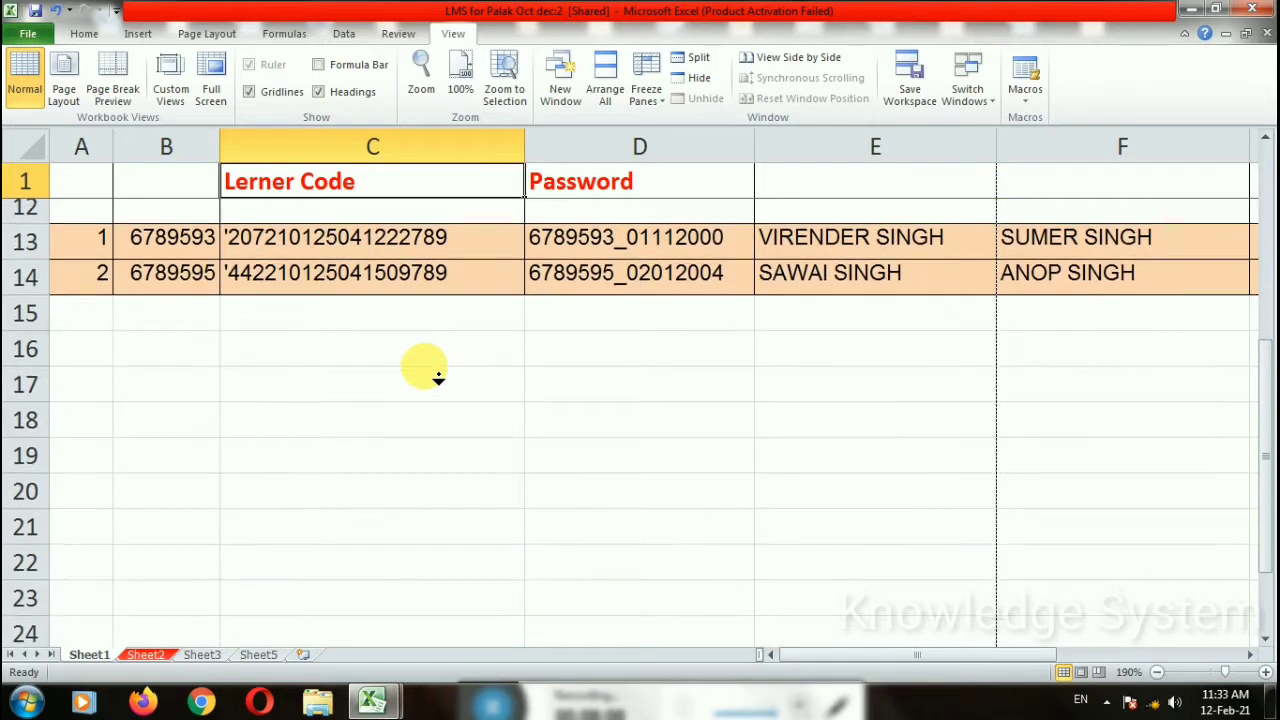
scroll(437, 378, down, 1)
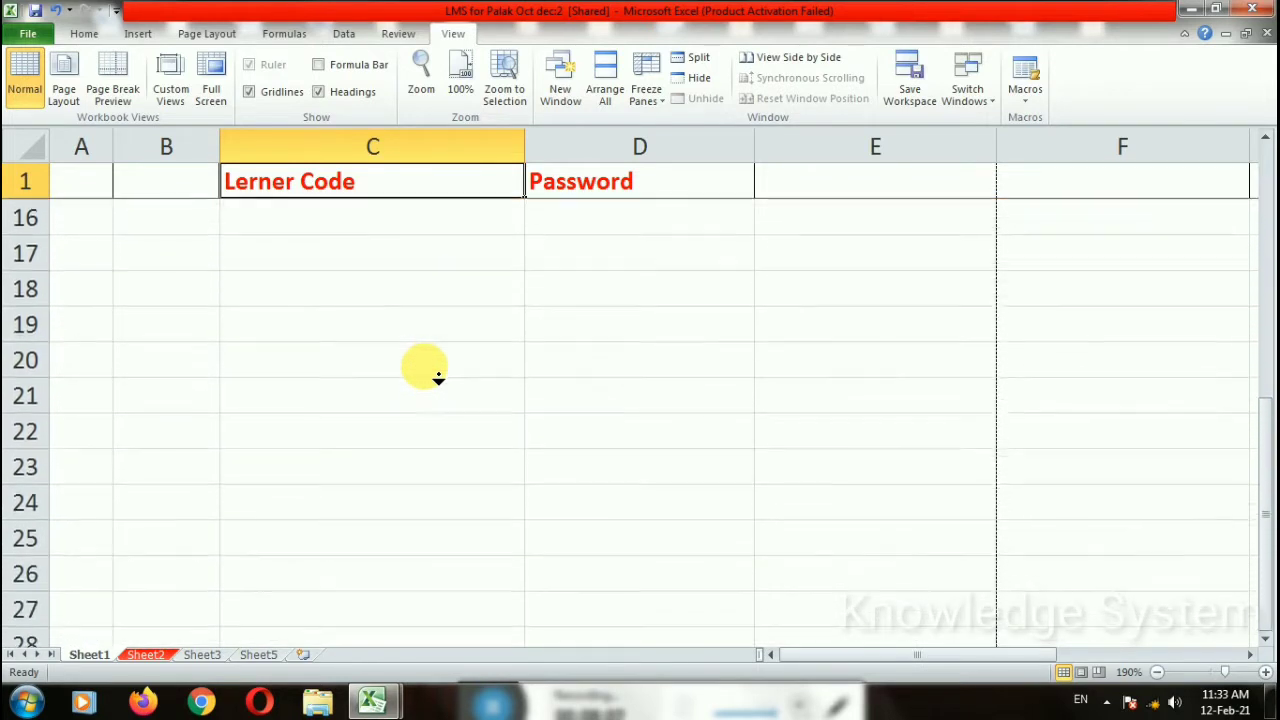
scroll(422, 370, up, 3)
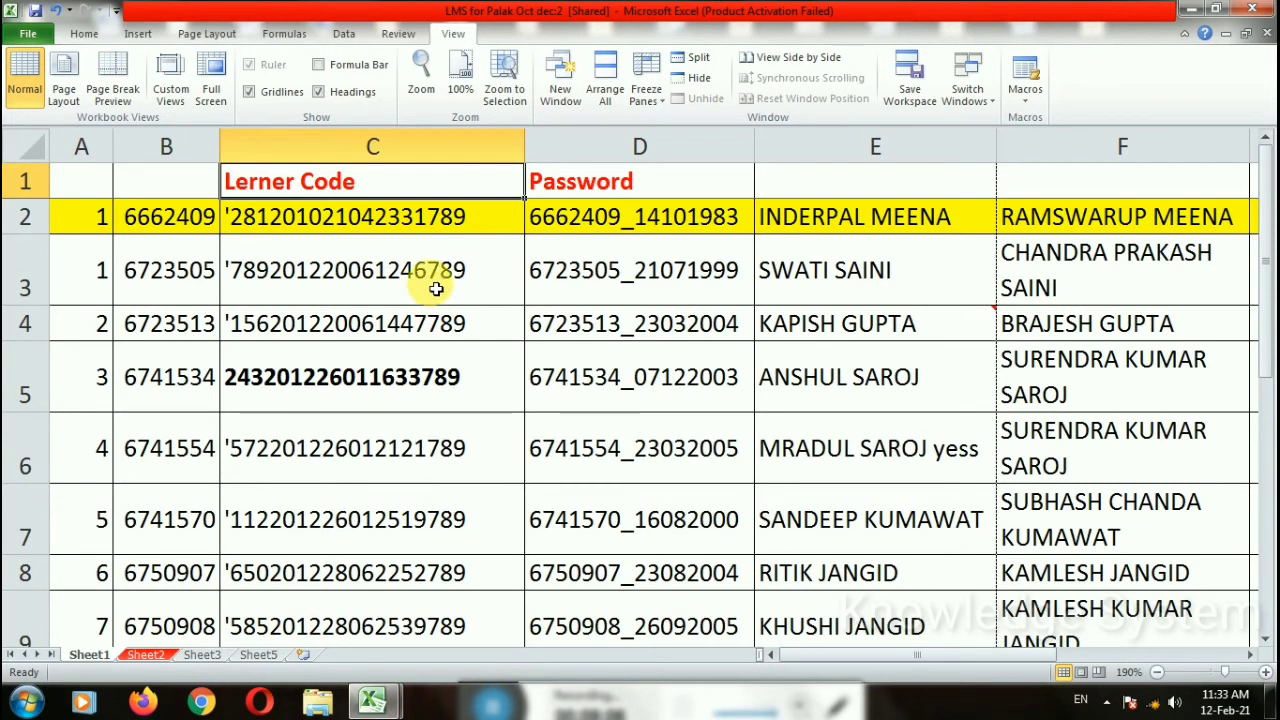
scroll(423, 286, down, 1)
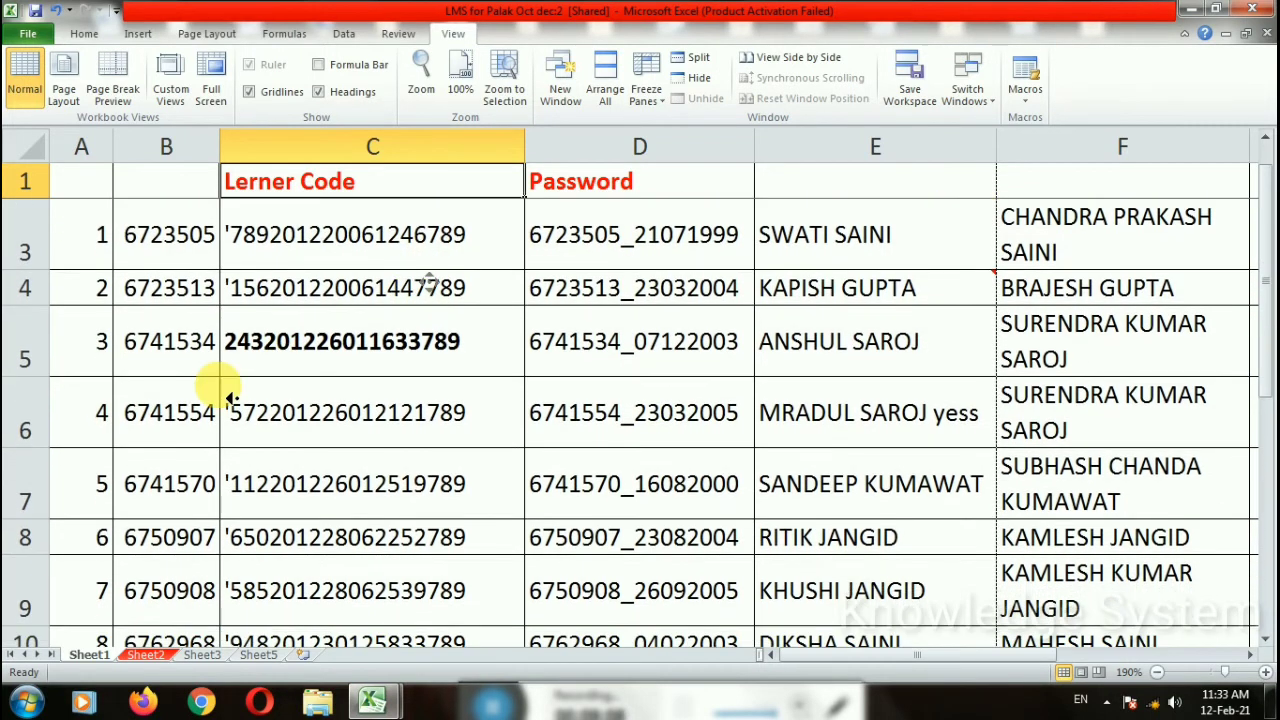
scroll(425, 337, down, 2)
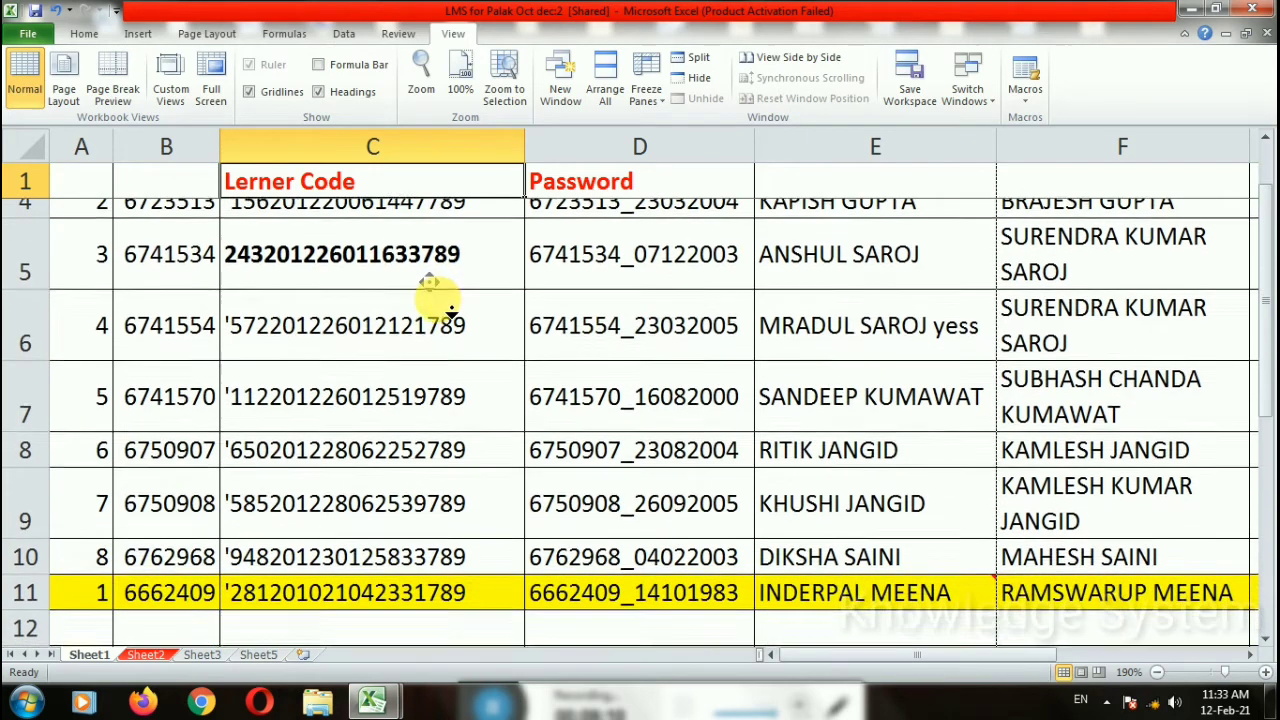
scroll(433, 300, down, 2)
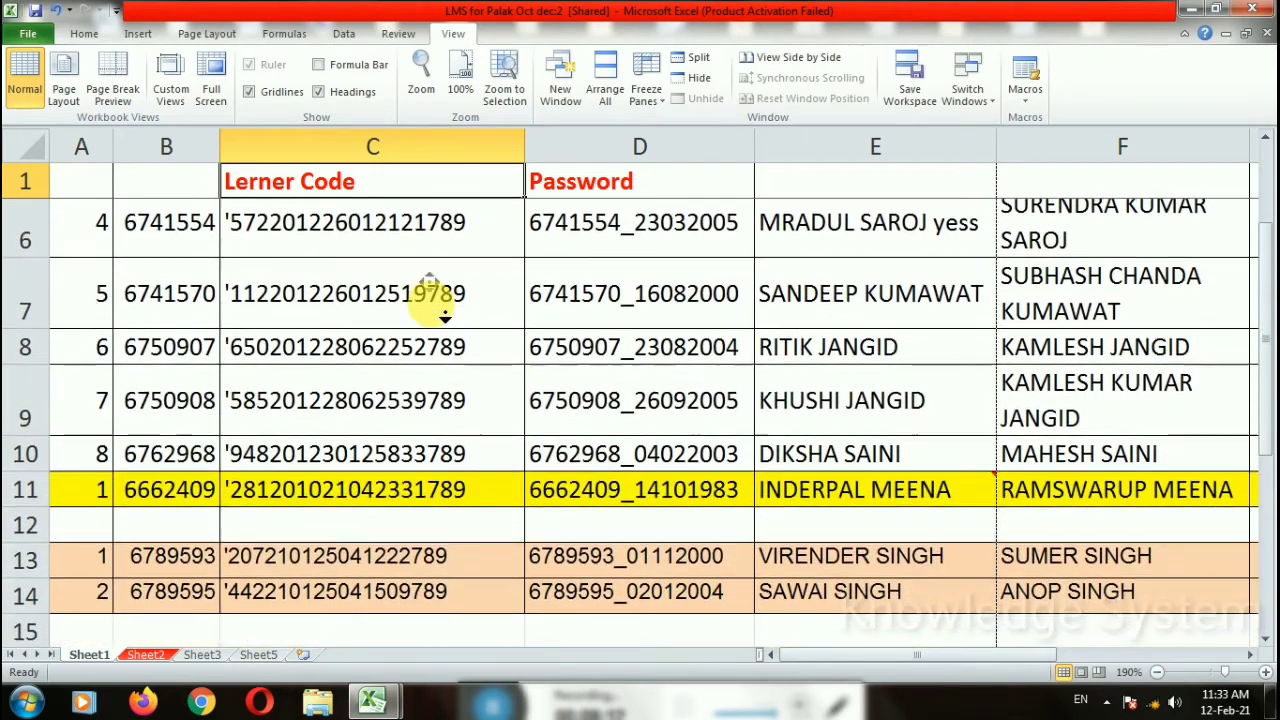
scroll(437, 290, down, 1)
scroll(443, 286, right, 2)
scroll(380, 286, left, 1)
Step: Select cell C8 and dismiss the MANTRA device error notification
click(400, 288)
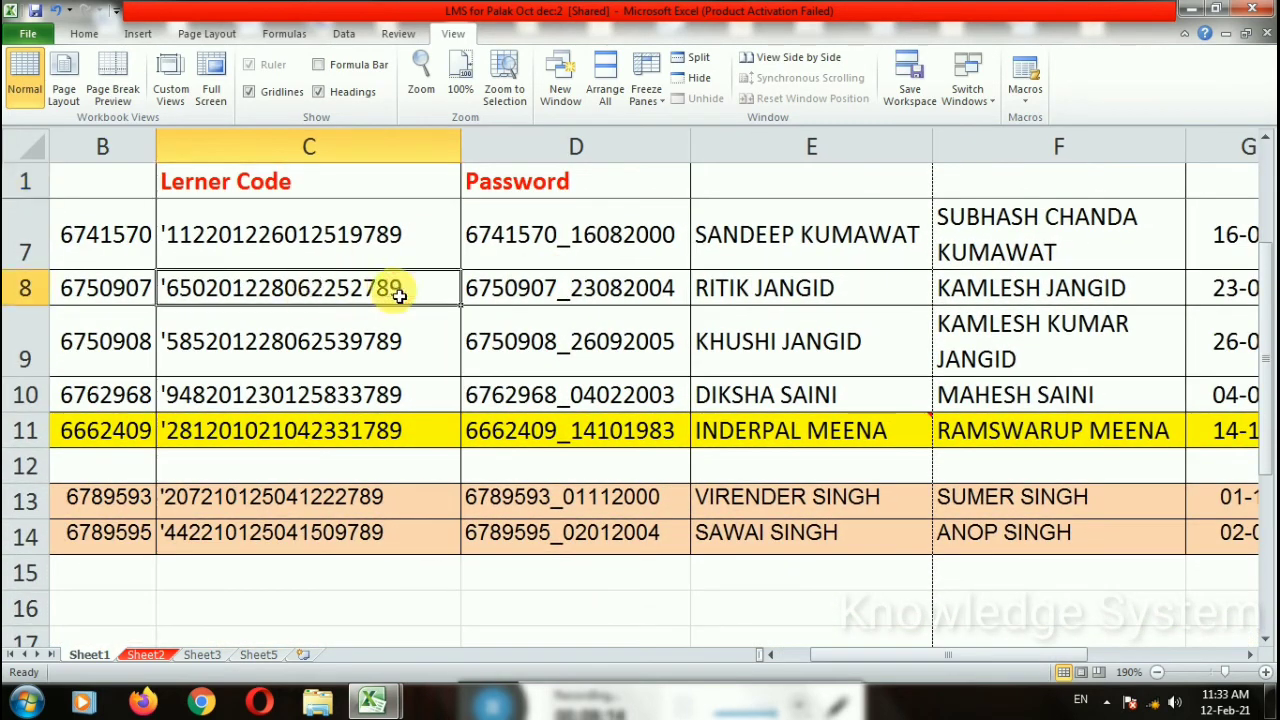
scroll(420, 300, up, 5)
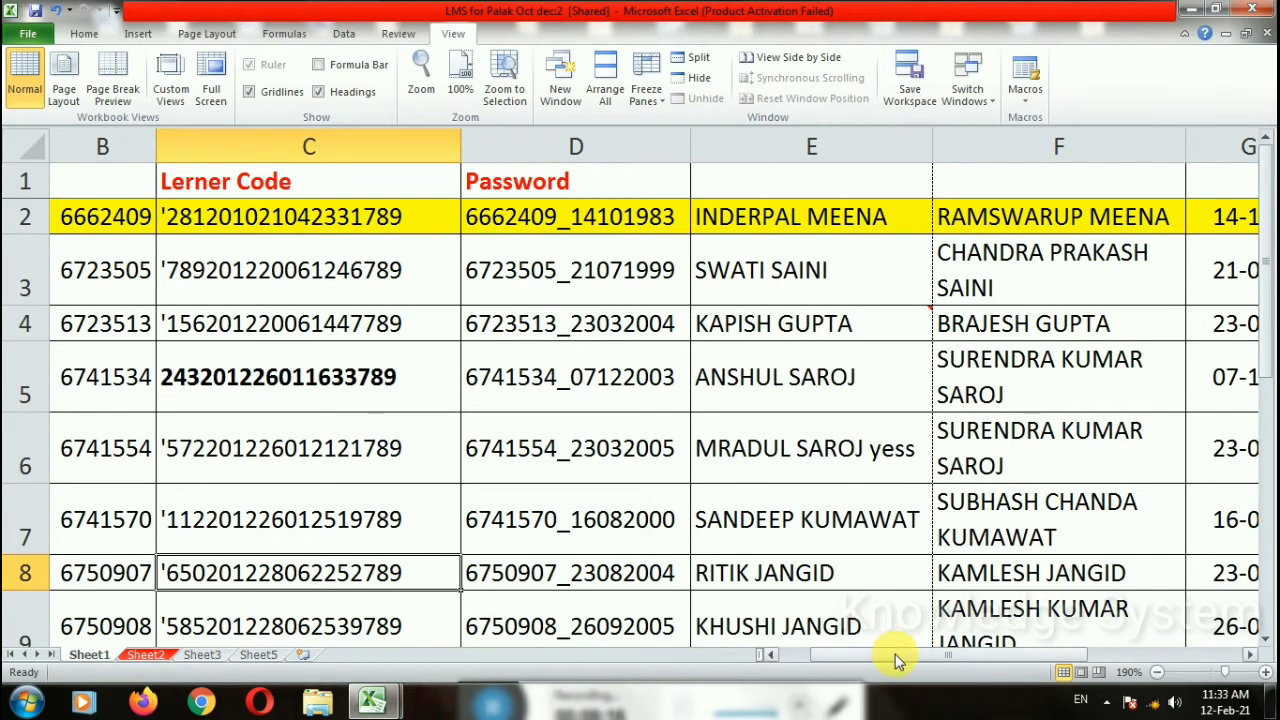
drag(895, 654, 966, 651)
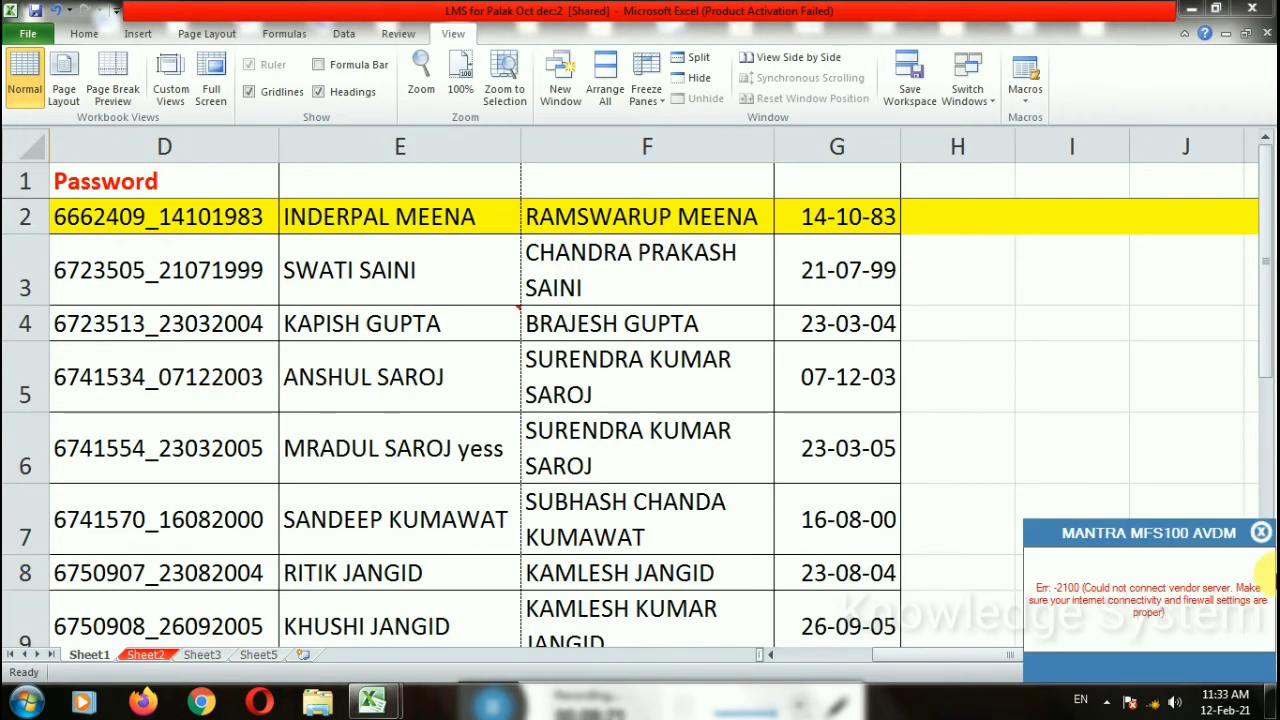
click(1261, 540)
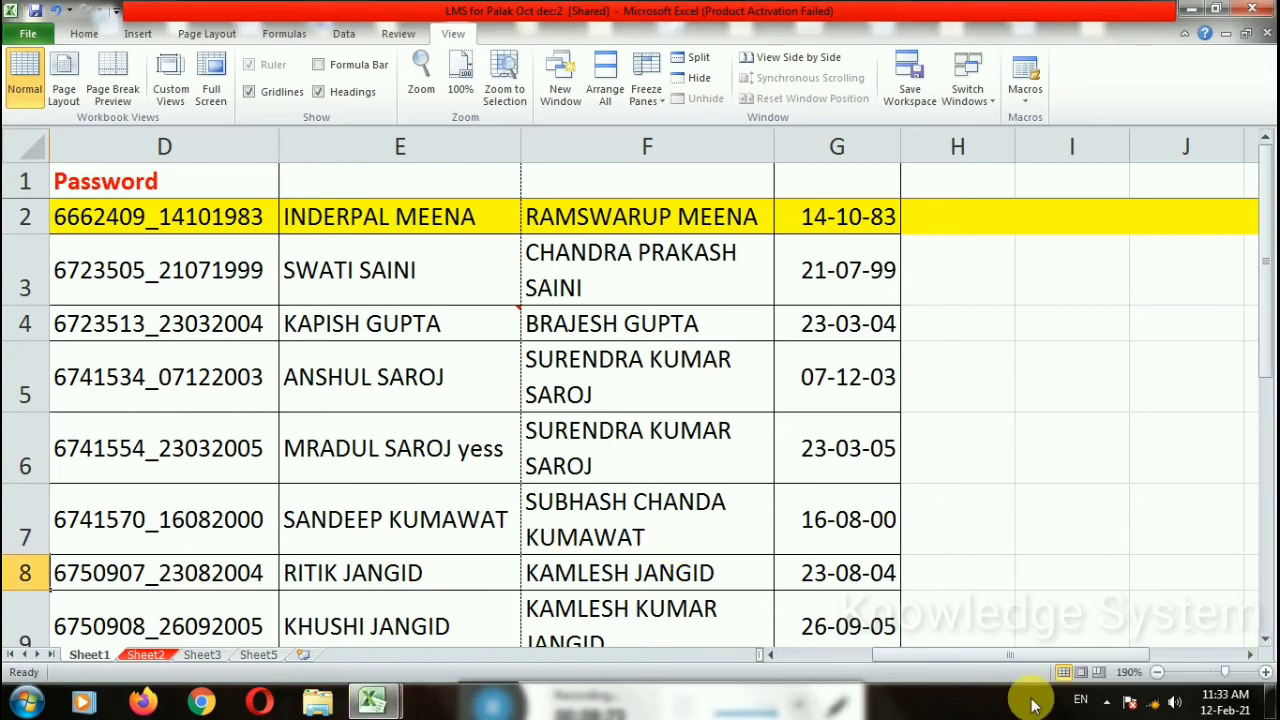
Step: Return the view to column A and select cell B2
drag(923, 651, 780, 660)
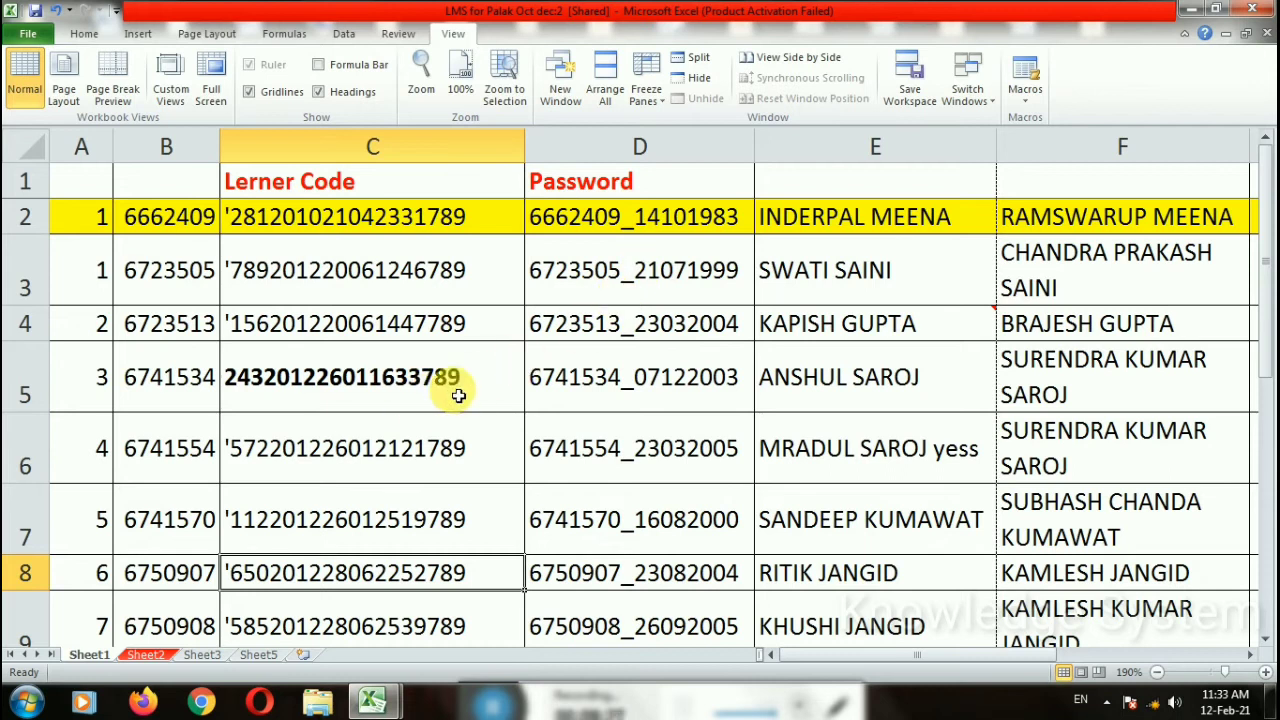
scroll(700, 390, right, 3)
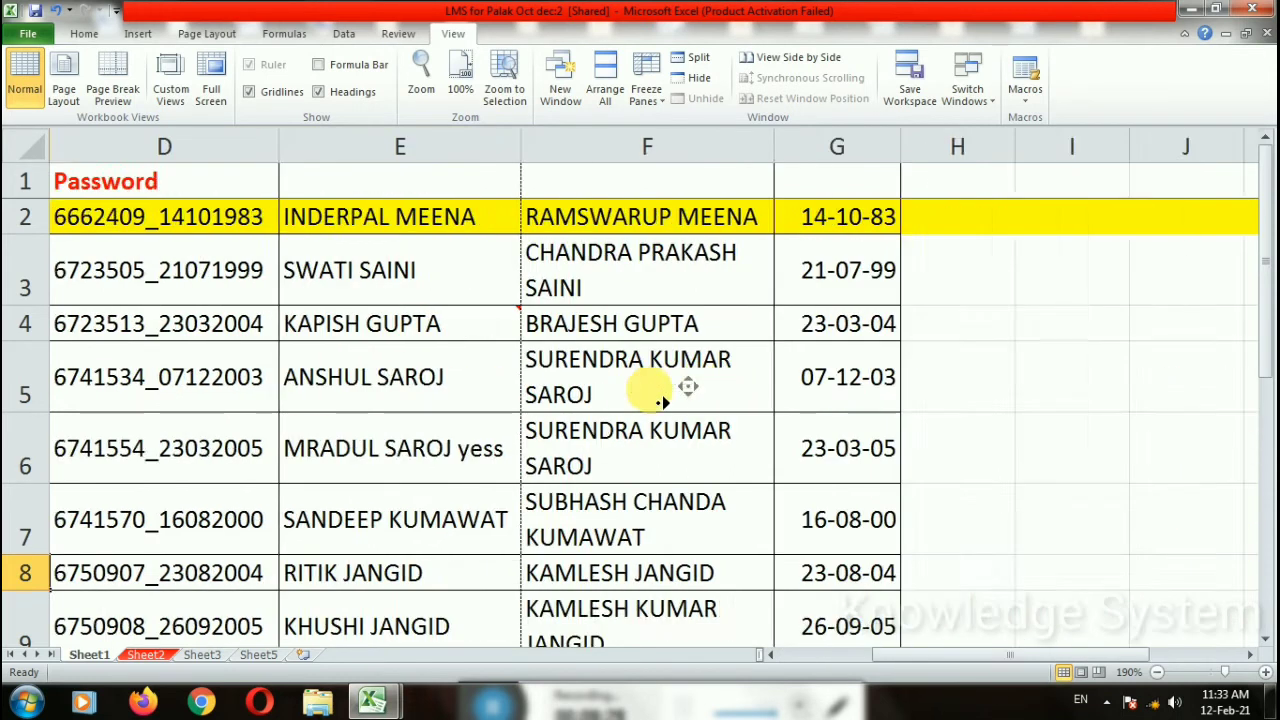
scroll(651, 389, left, 3)
click(155, 227)
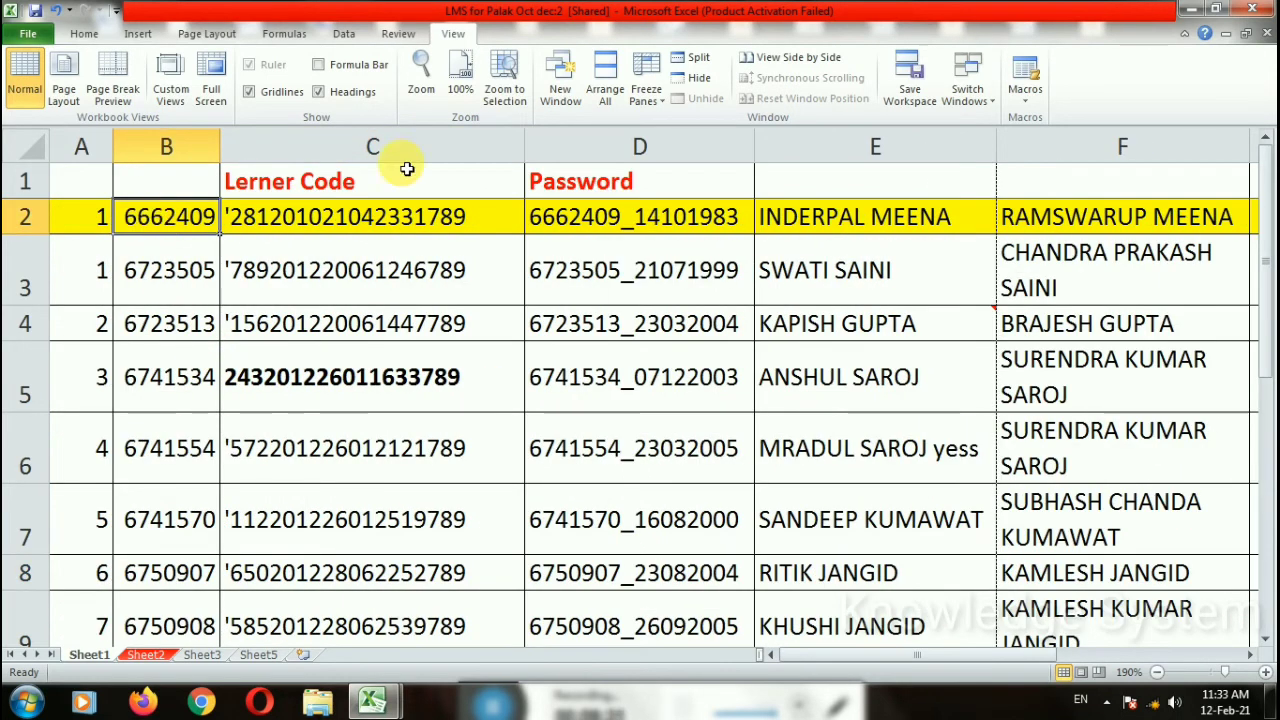
click(646, 88)
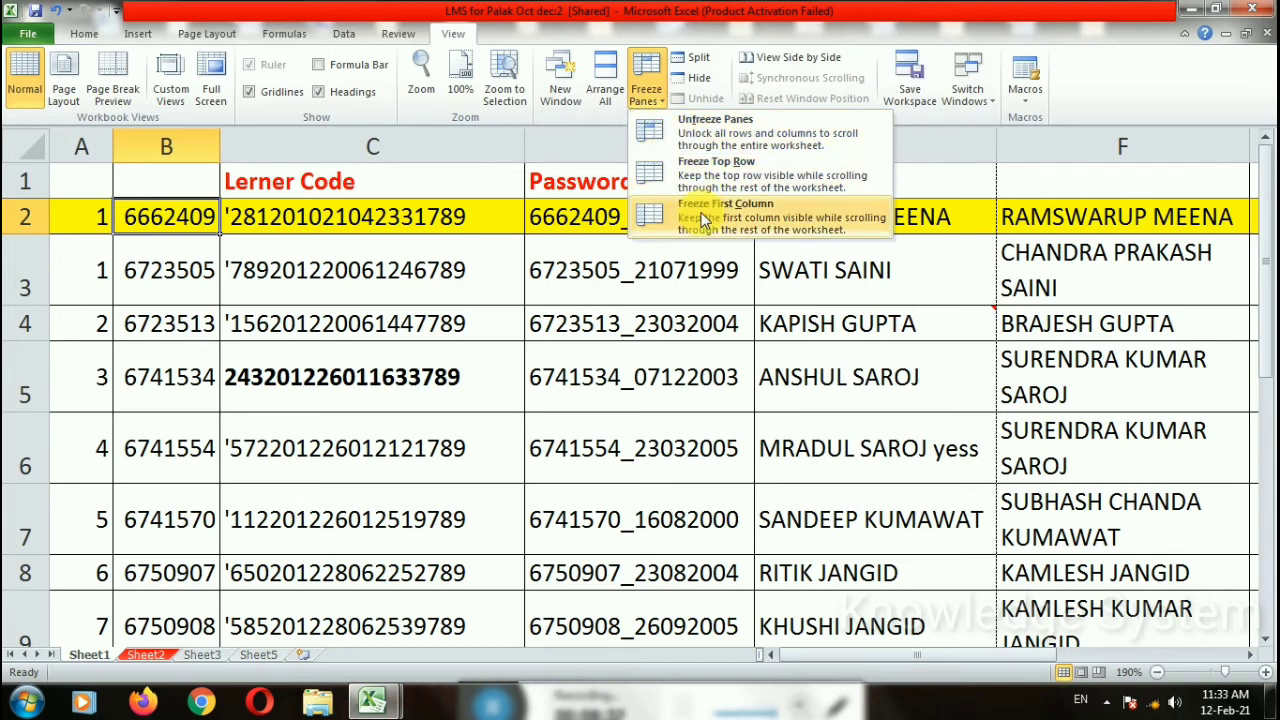
click(649, 222)
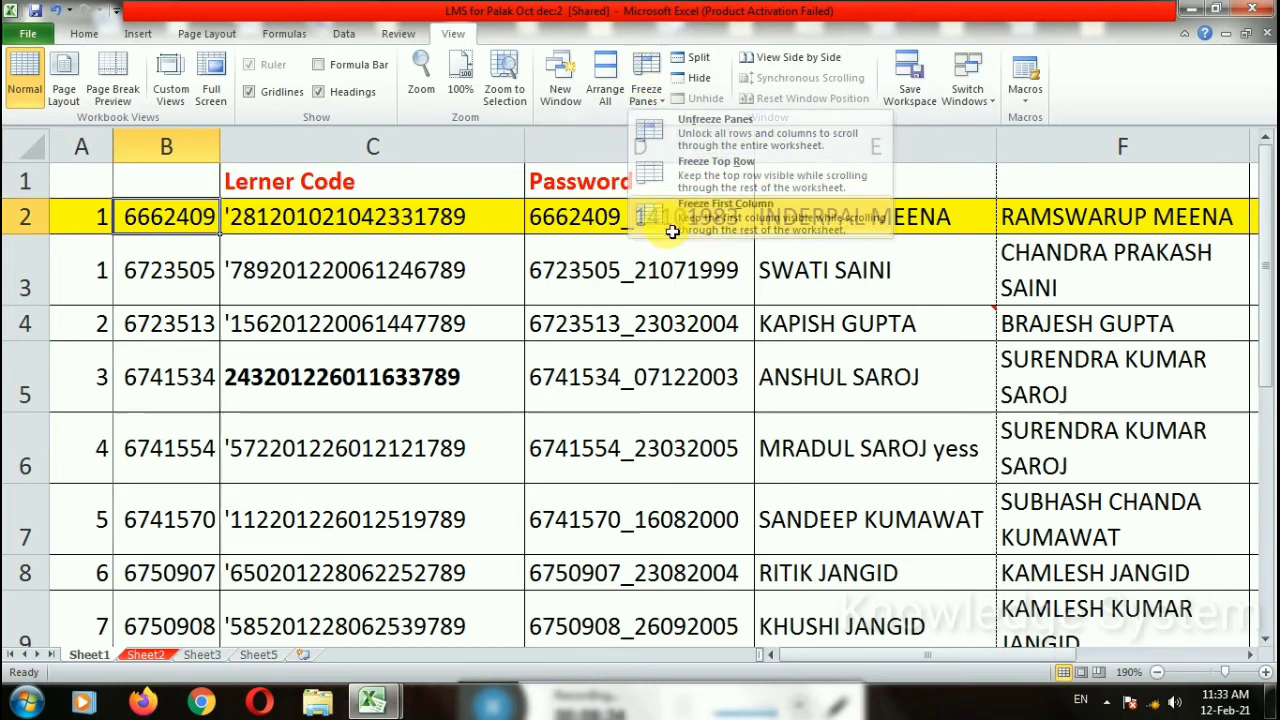
scroll(519, 347, right, 1)
scroll(464, 331, down, 1)
scroll(296, 473, left, 1)
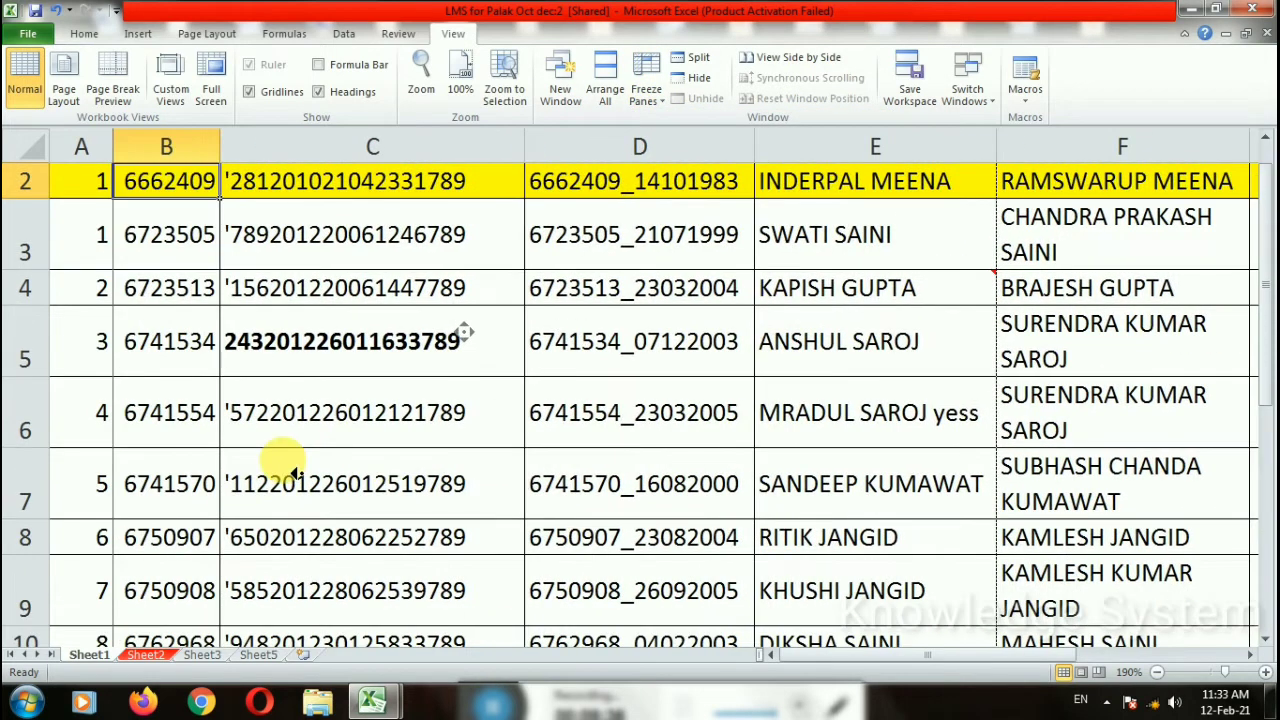
scroll(365, 432, down, 3)
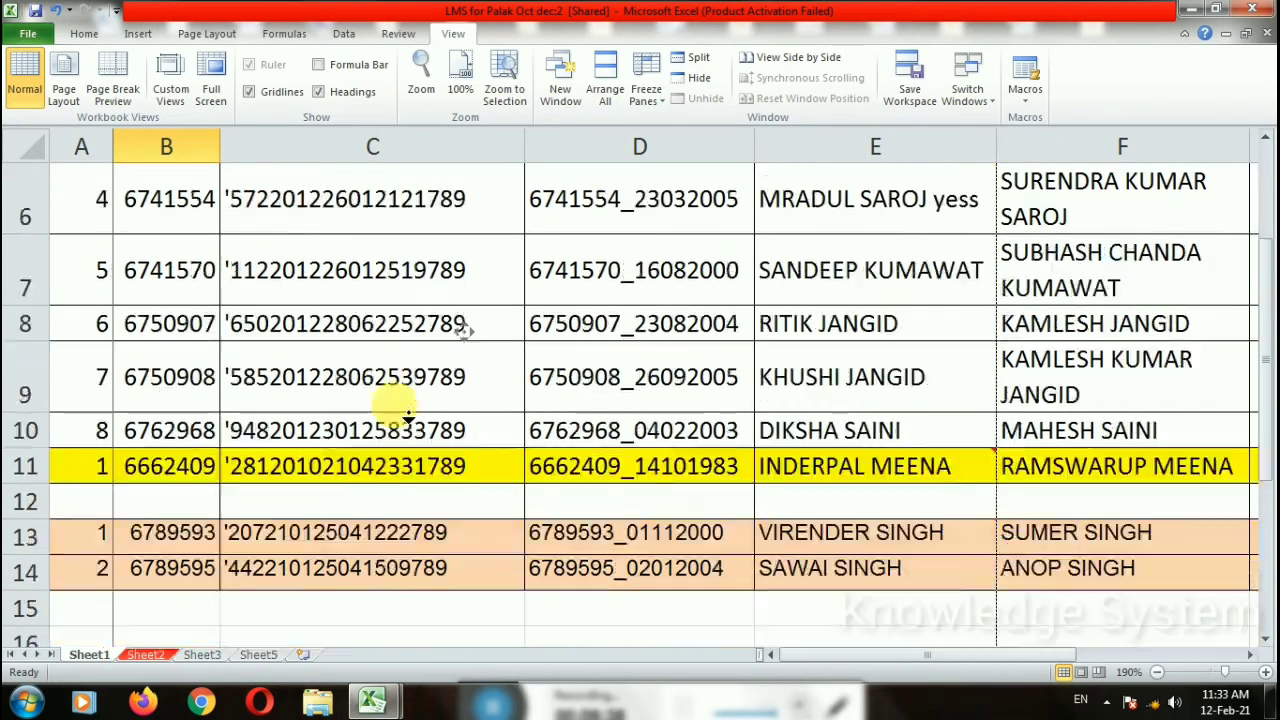
scroll(414, 409, up, 3)
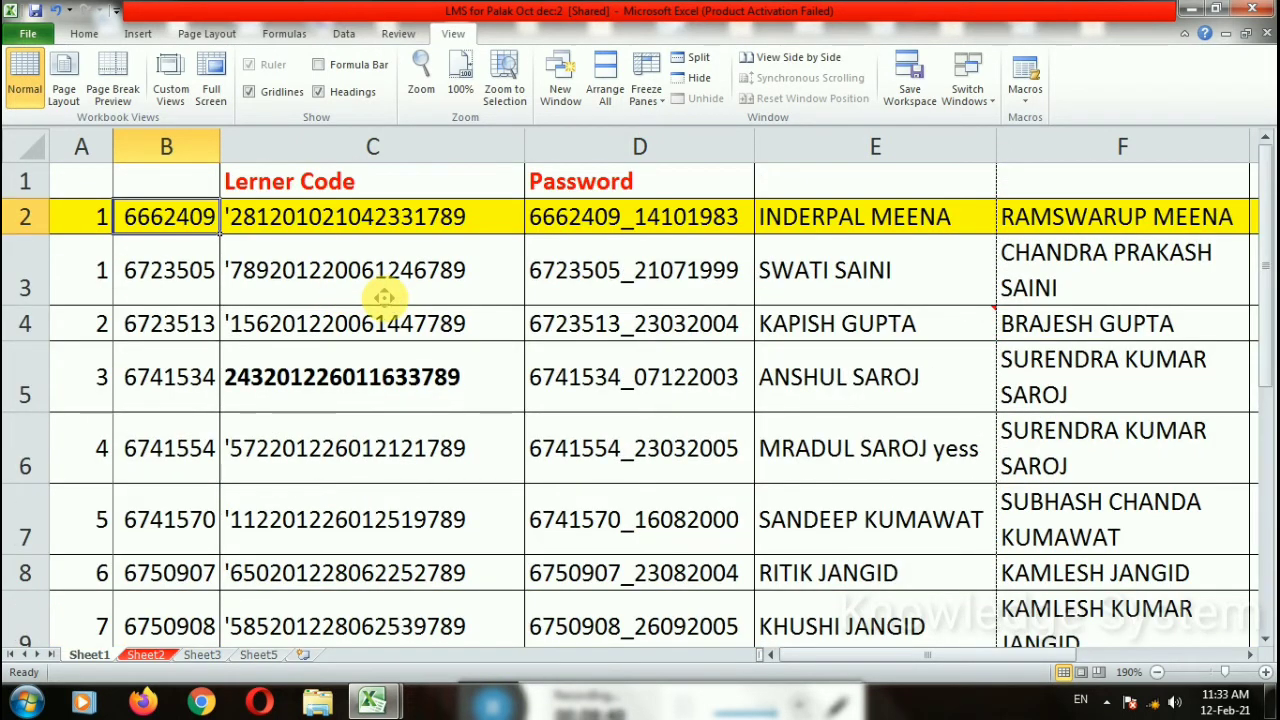
scroll(408, 316, right, 1)
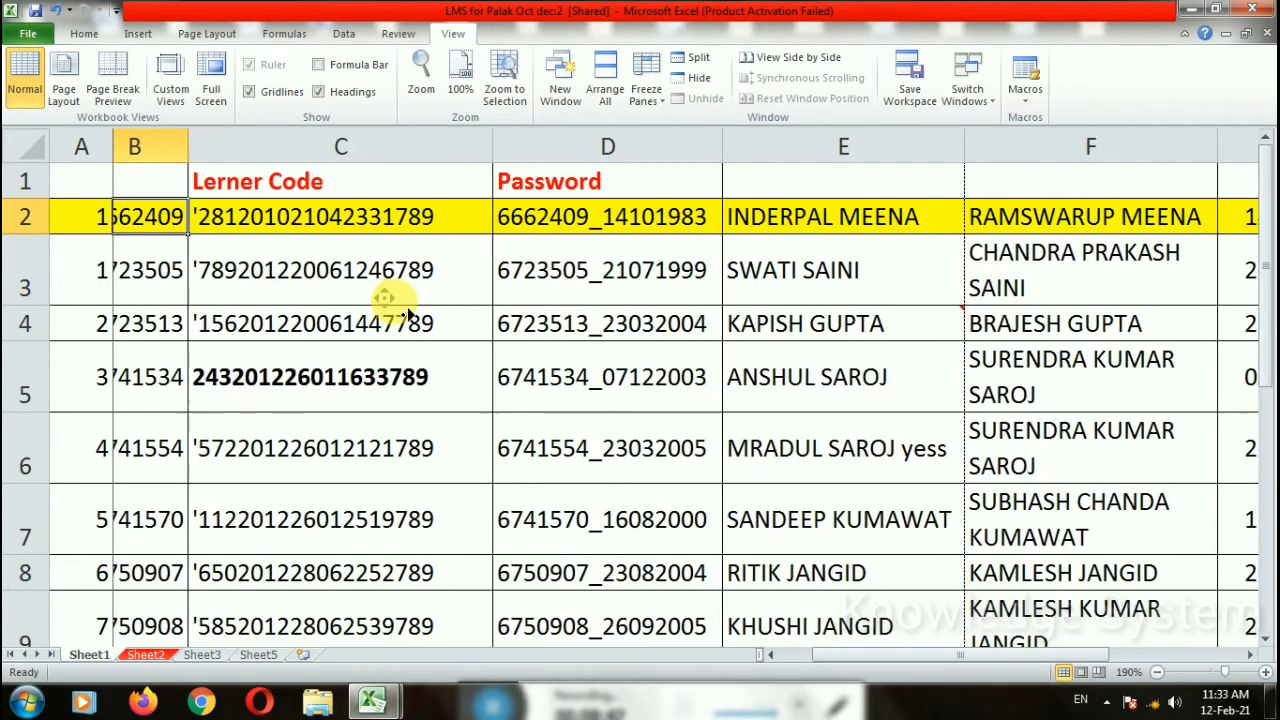
scroll(408, 316, right, 1)
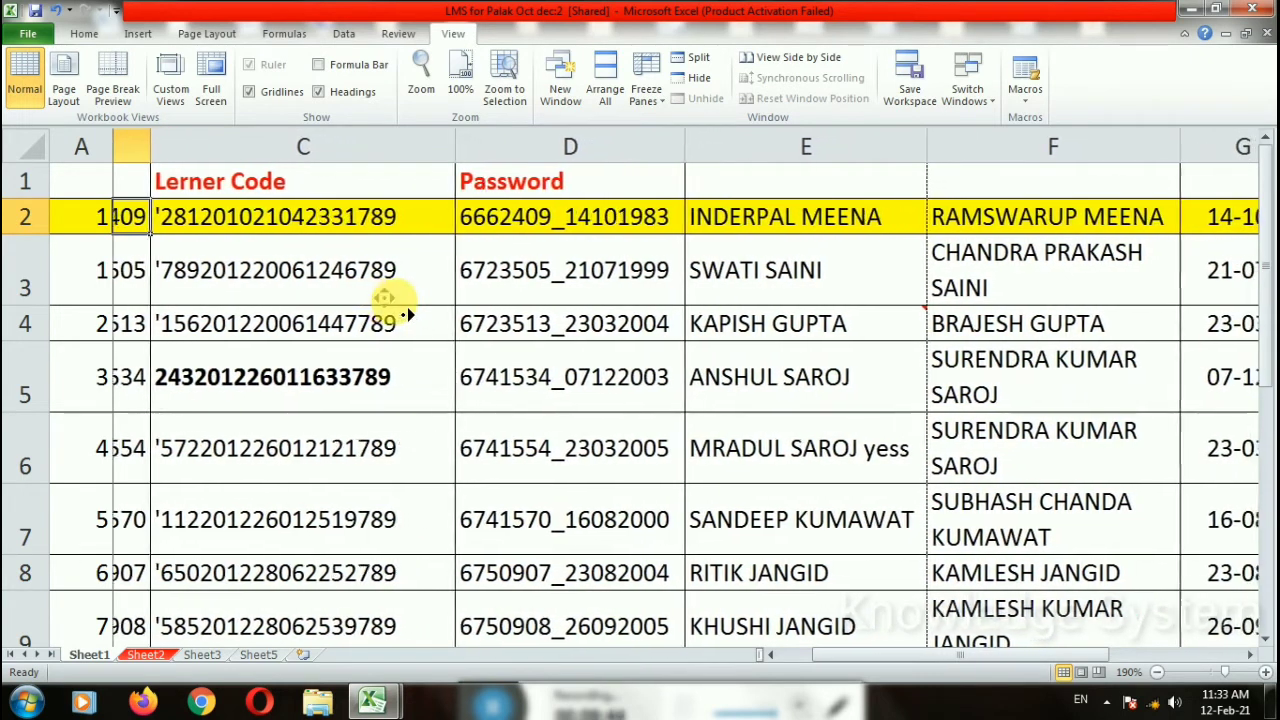
scroll(407, 315, right, 1)
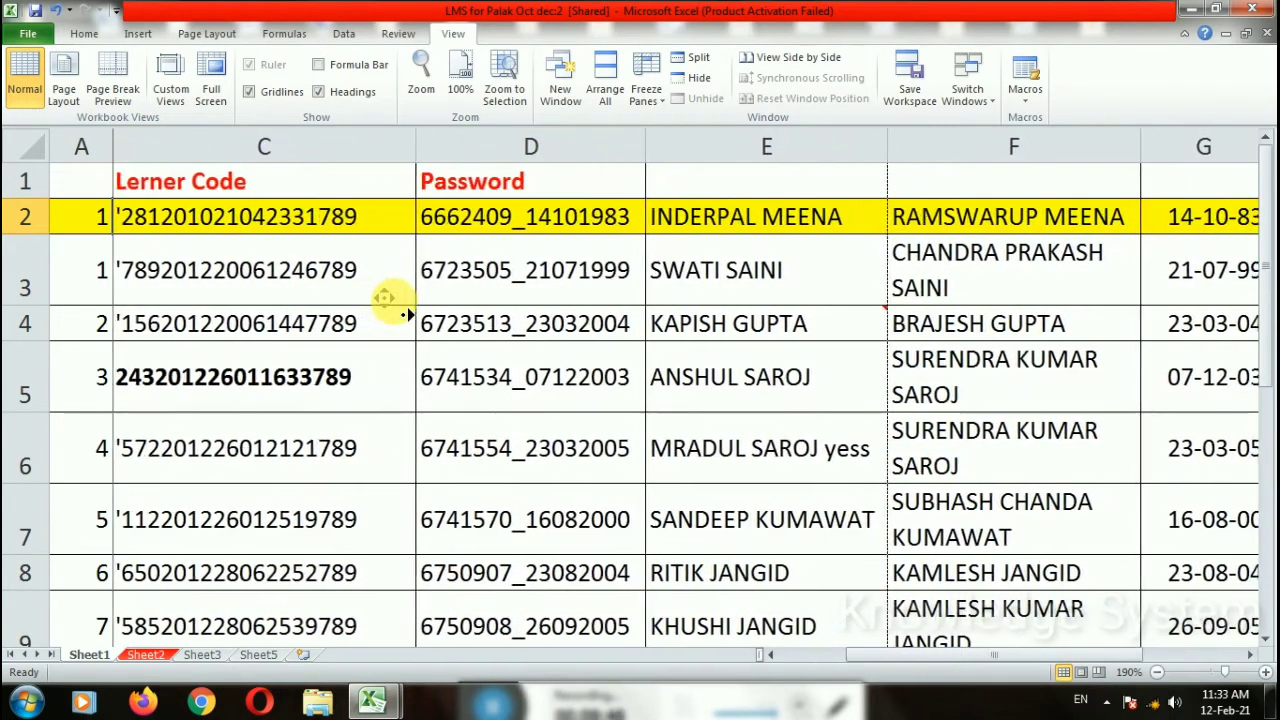
scroll(407, 315, right, 1)
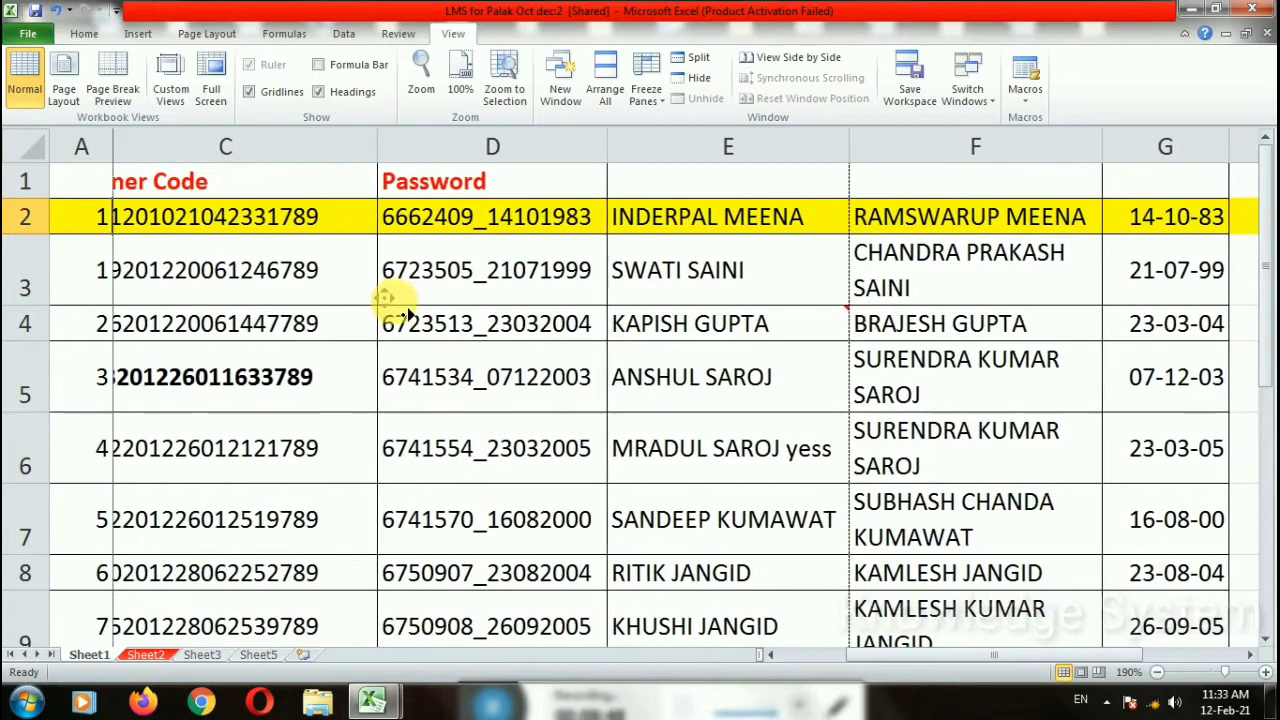
scroll(407, 315, right, 1)
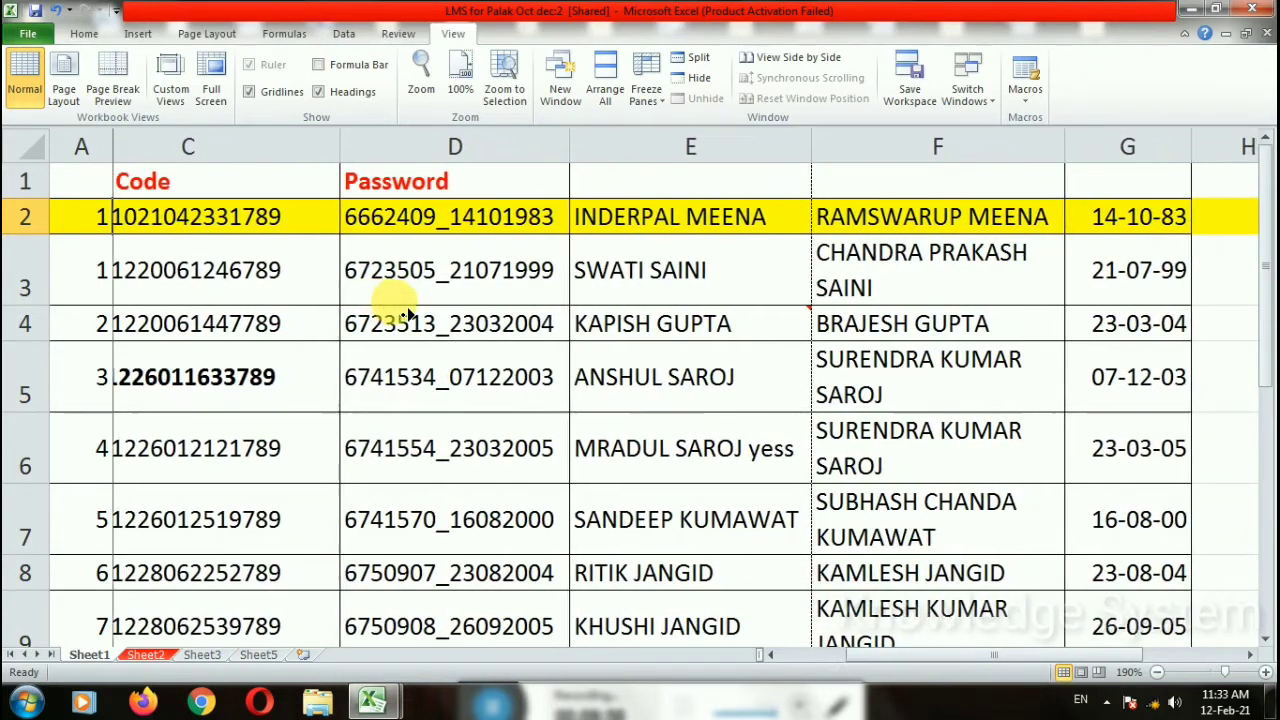
scroll(407, 315, right, 3)
scroll(410, 345, down, 1)
scroll(187, 404, left, 3)
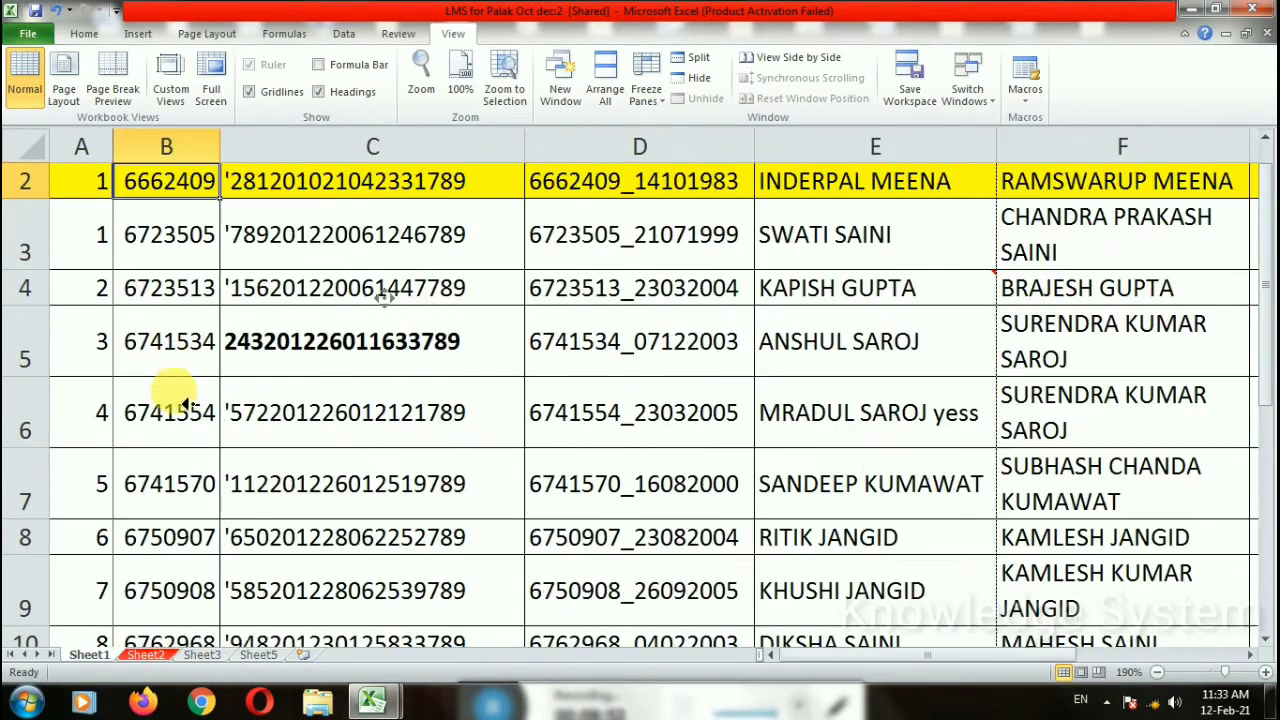
scroll(273, 378, up, 1)
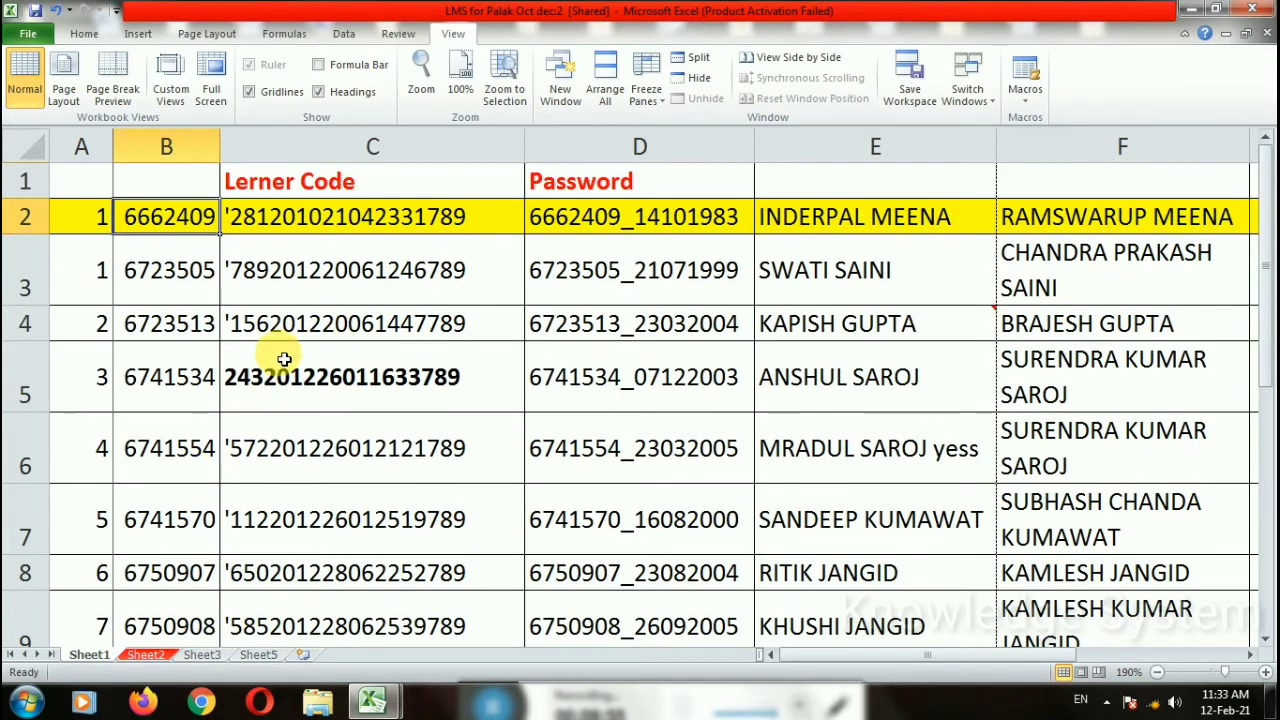
click(287, 355)
click(177, 218)
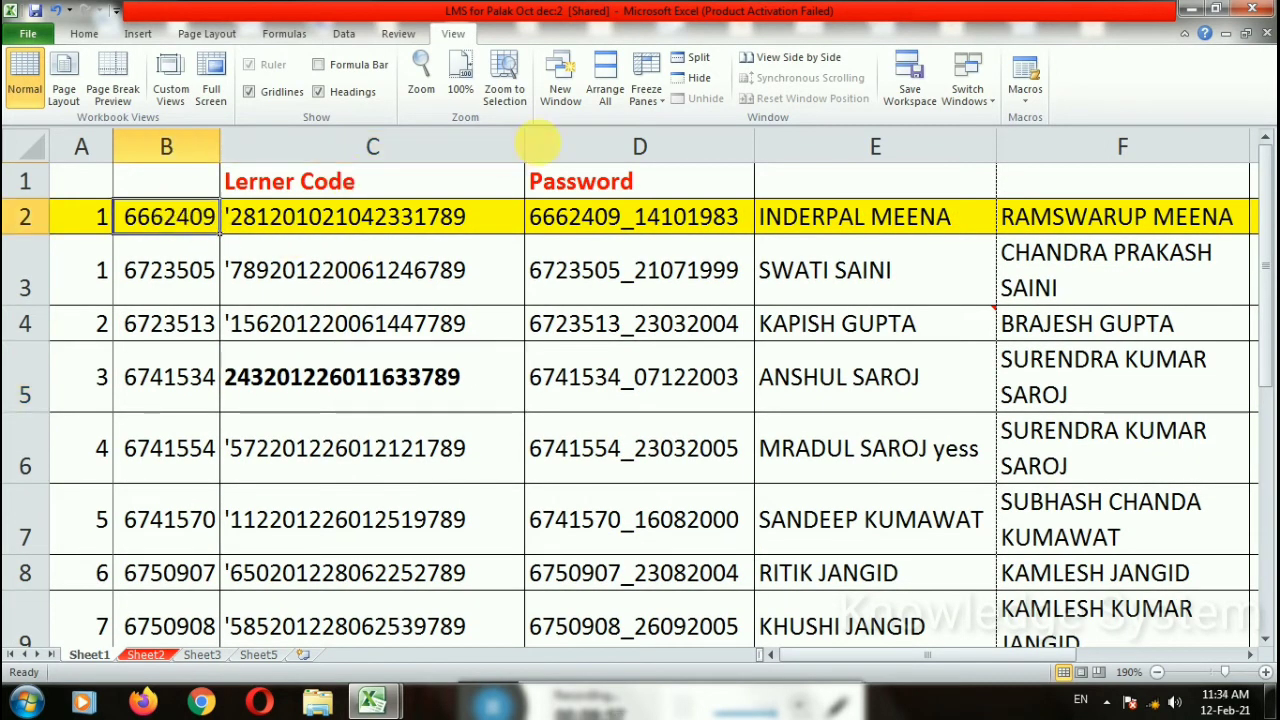
click(648, 94)
click(674, 133)
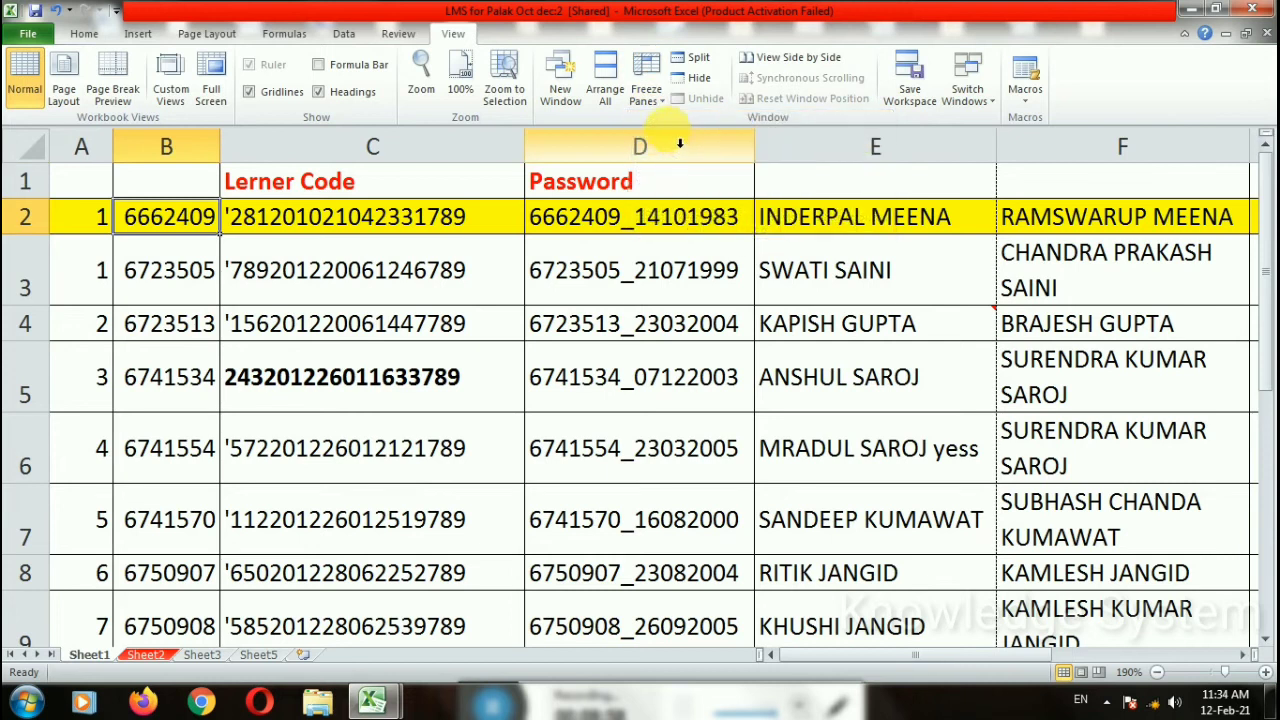
click(646, 75)
click(665, 128)
scroll(440, 300, down, 2)
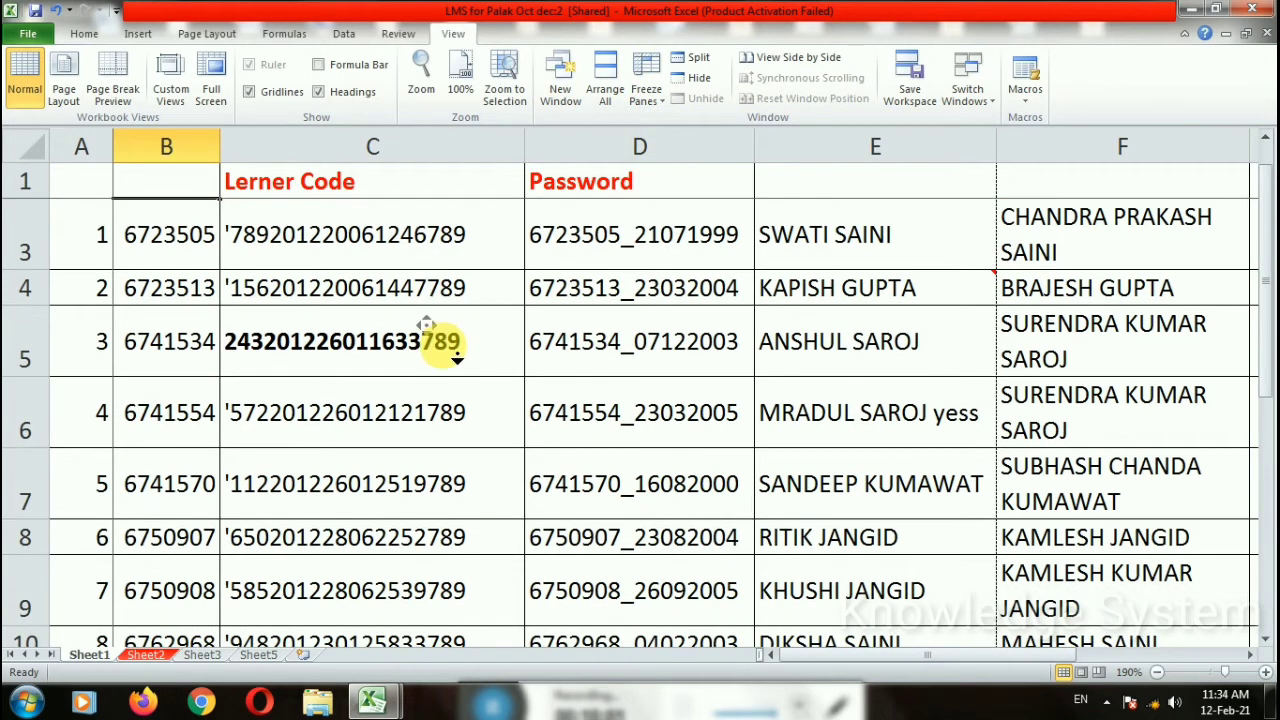
scroll(537, 320, up, 2)
scroll(565, 306, right, 3)
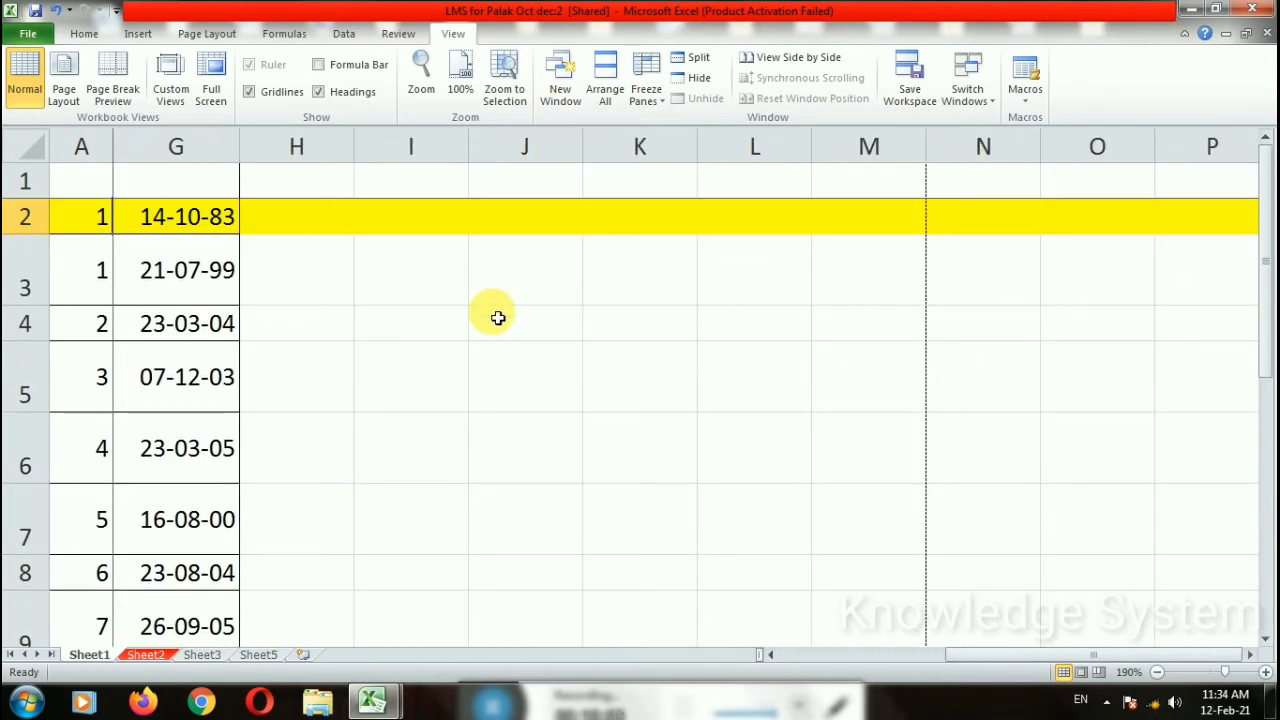
drag(985, 656, 806, 660)
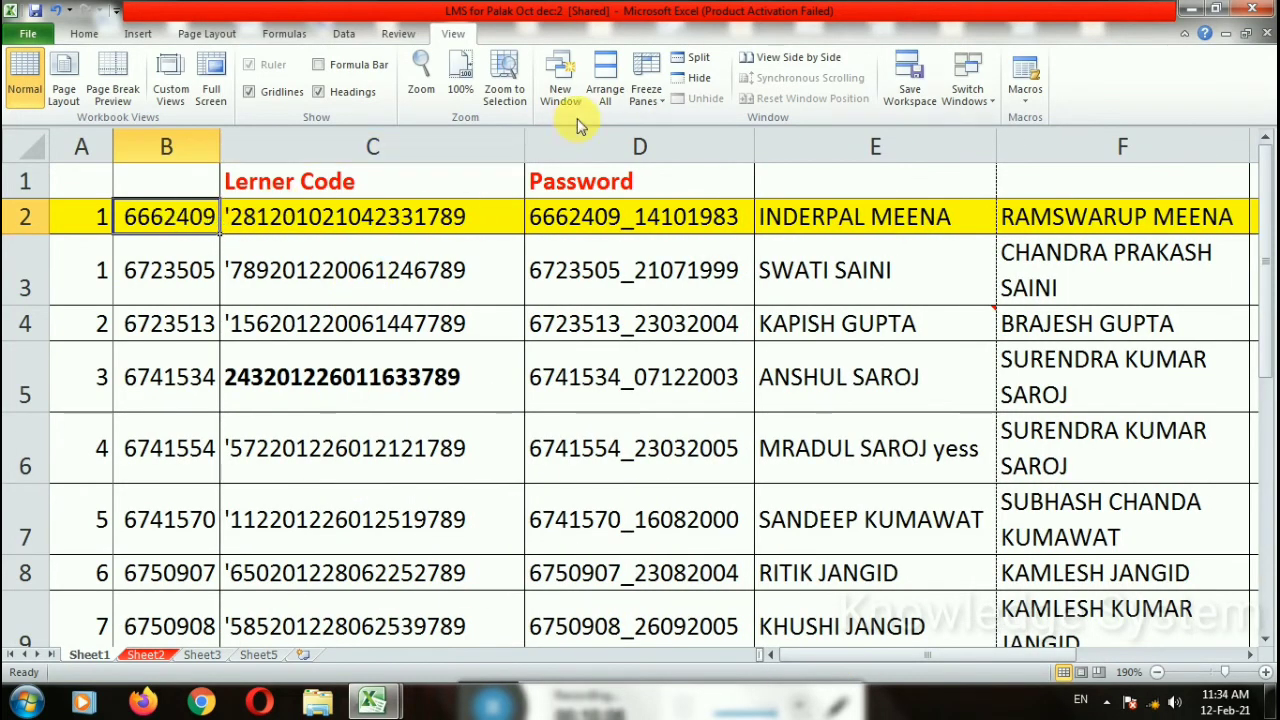
click(619, 384)
click(872, 472)
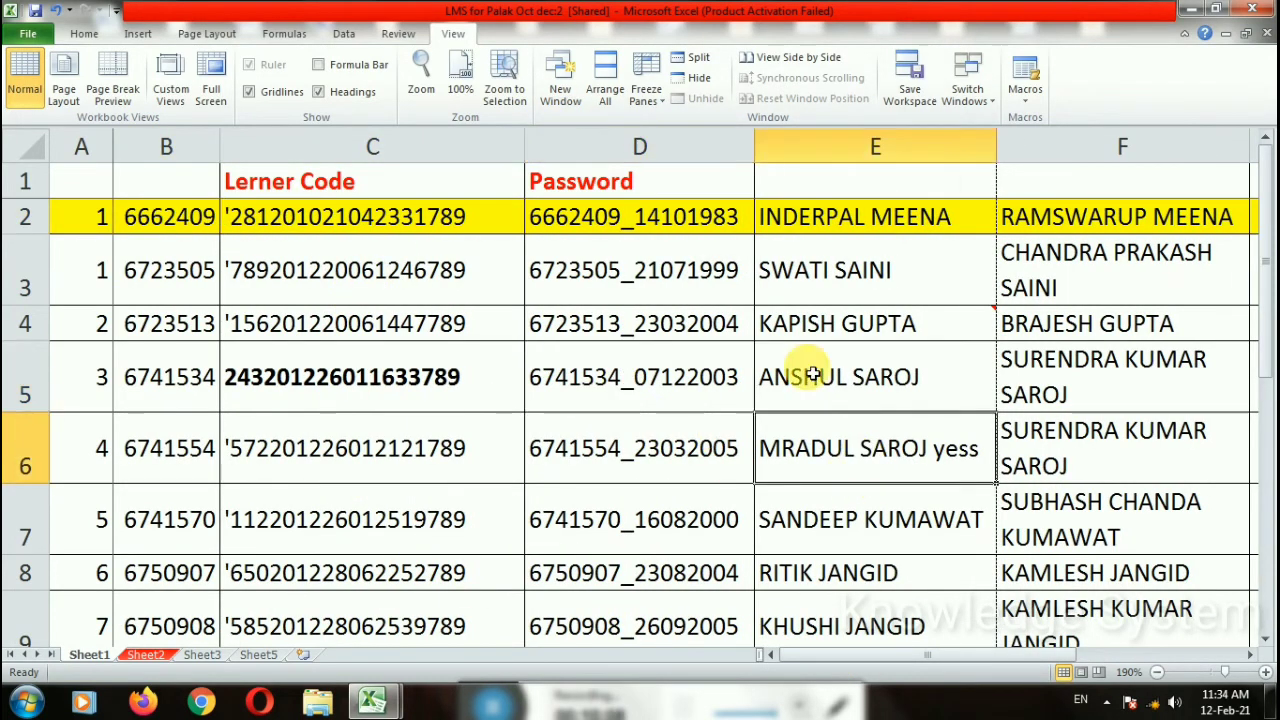
click(705, 58)
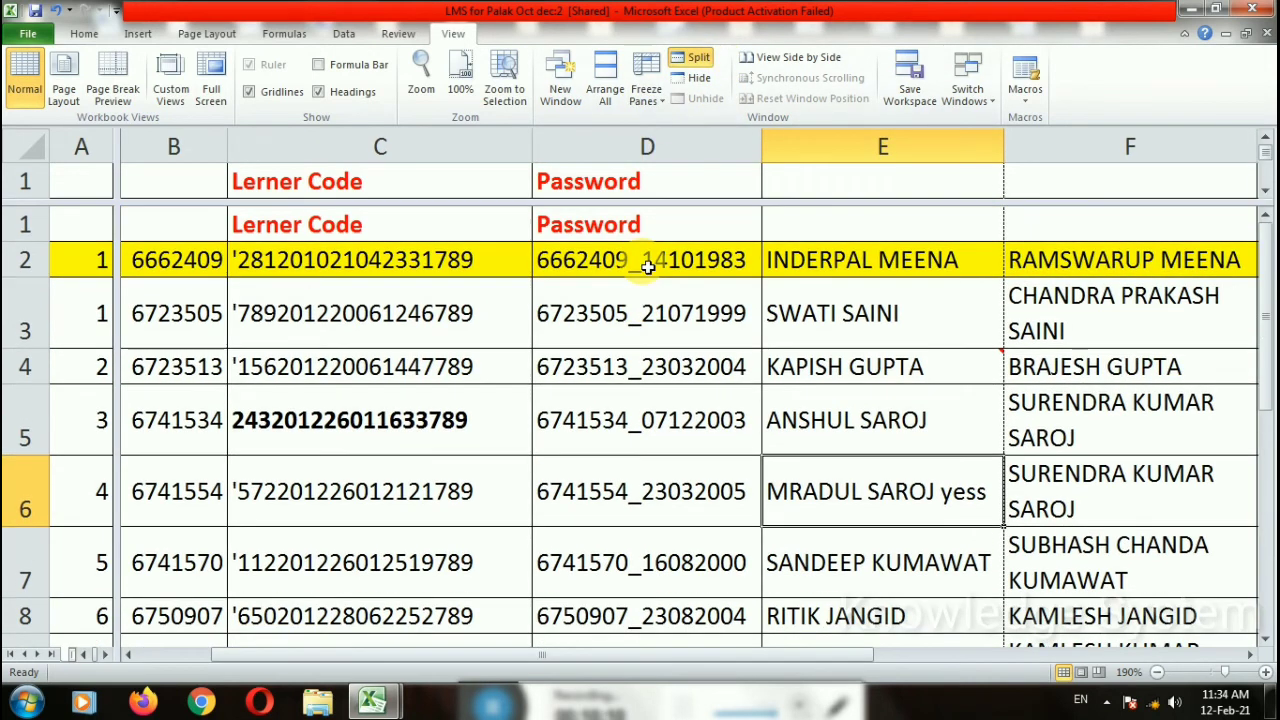
scroll(648, 268, down, 1)
scroll(648, 268, up, 1)
drag(117, 157, 528, 235)
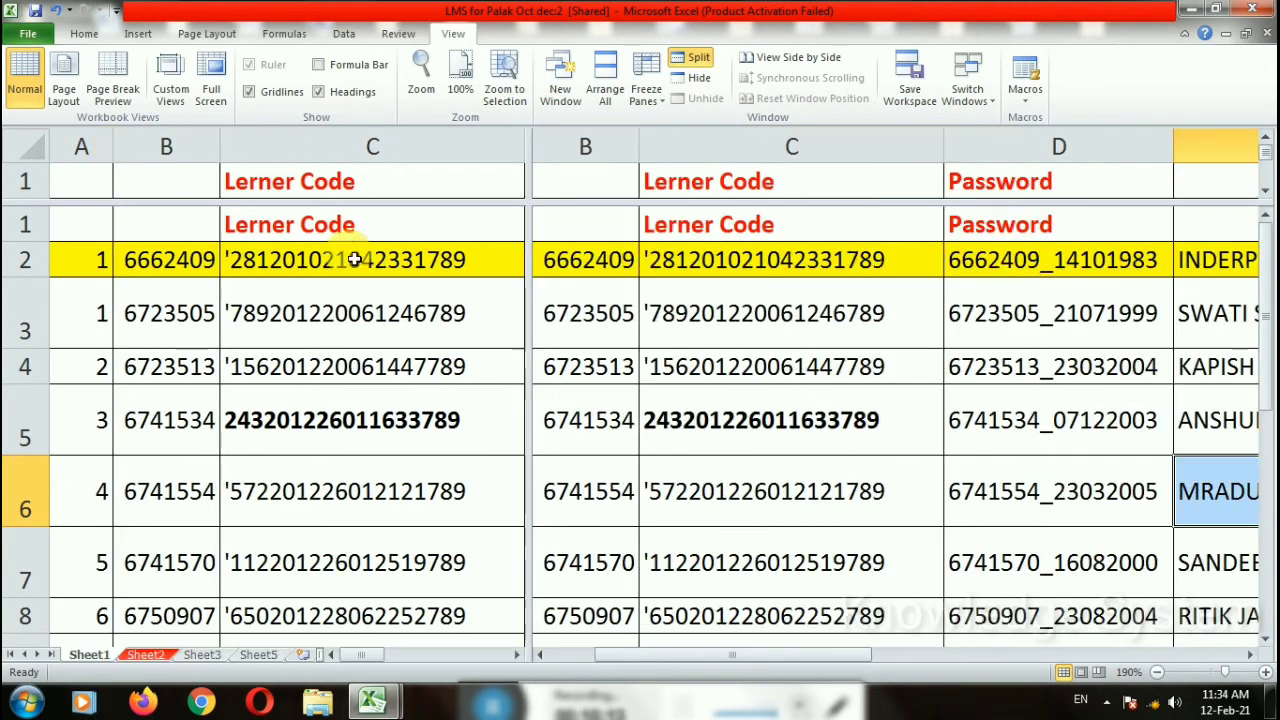
click(651, 179)
click(698, 58)
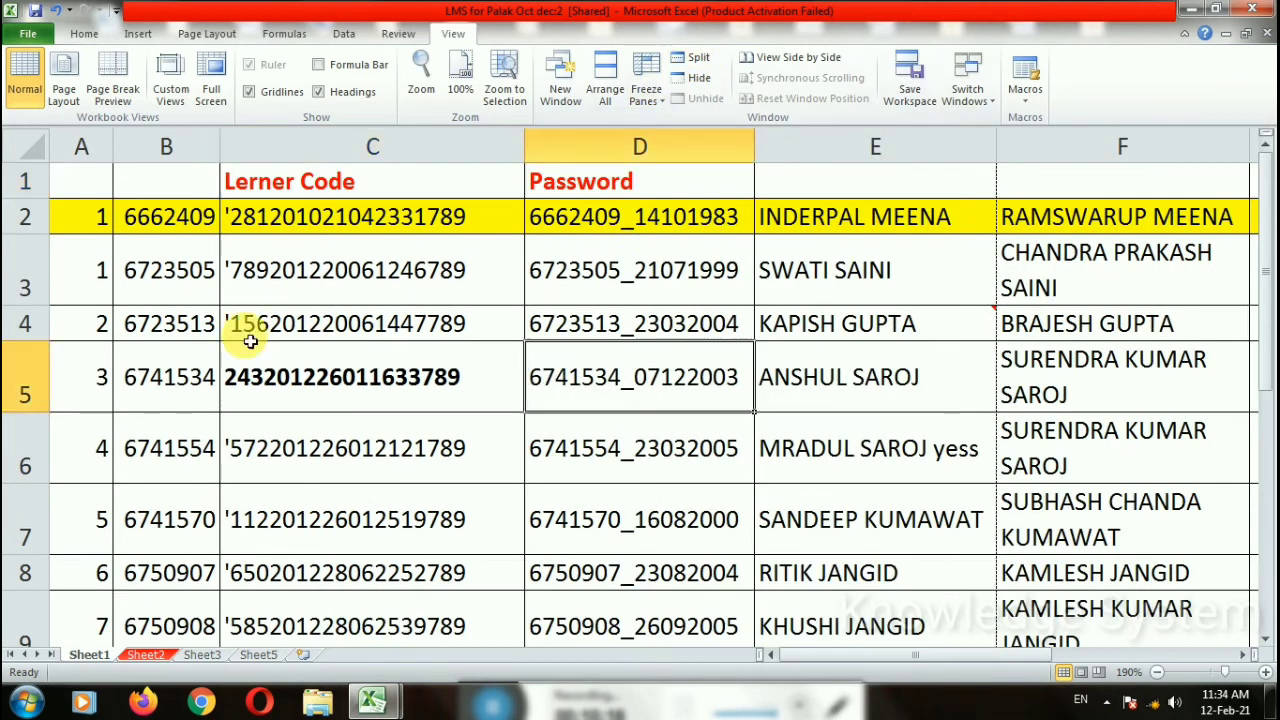
click(713, 341)
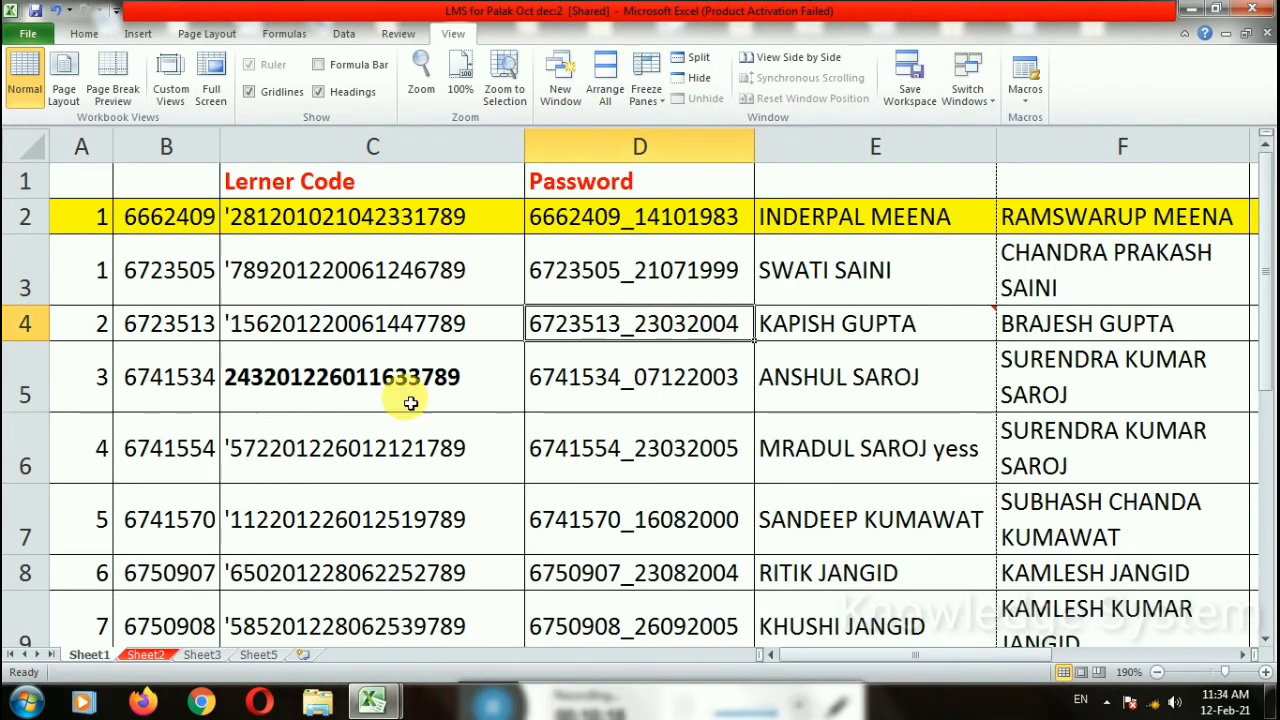
click(812, 62)
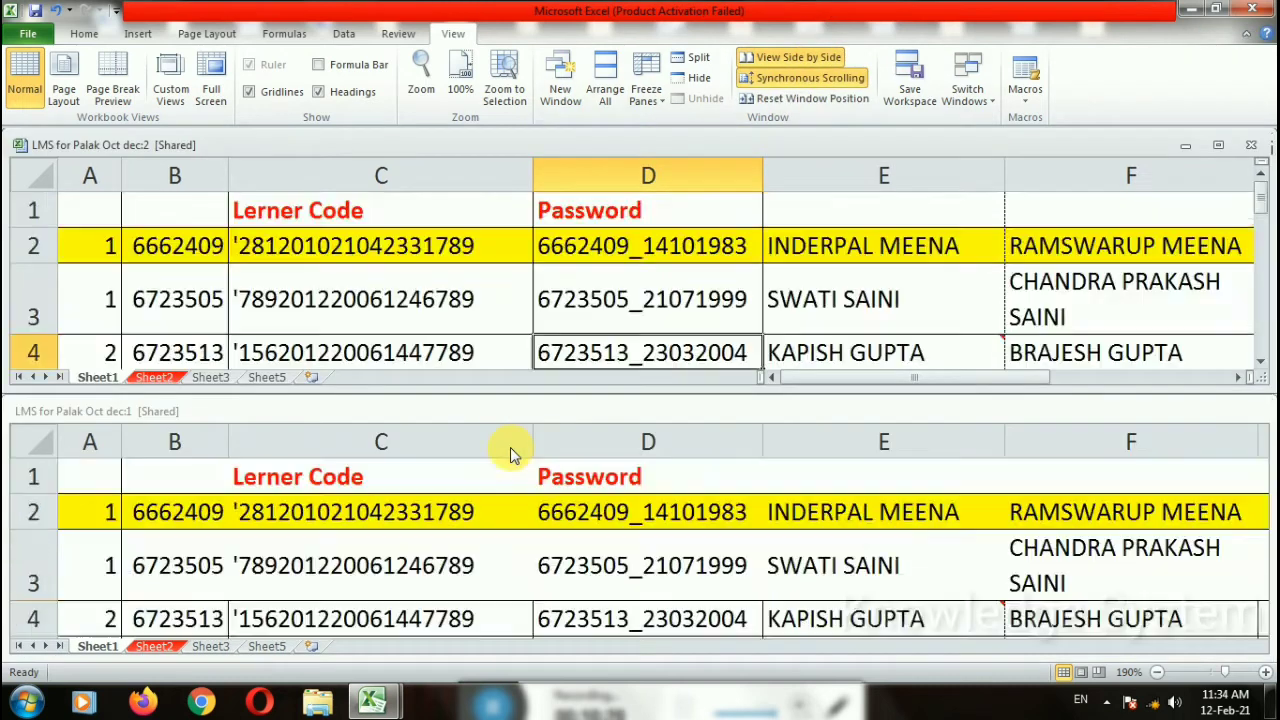
Step: Turn off Synchronous Scrolling and scroll the side-by-side windows independently
scroll(511, 452, down, 4)
scroll(511, 452, up, 4)
scroll(620, 265, down, 4)
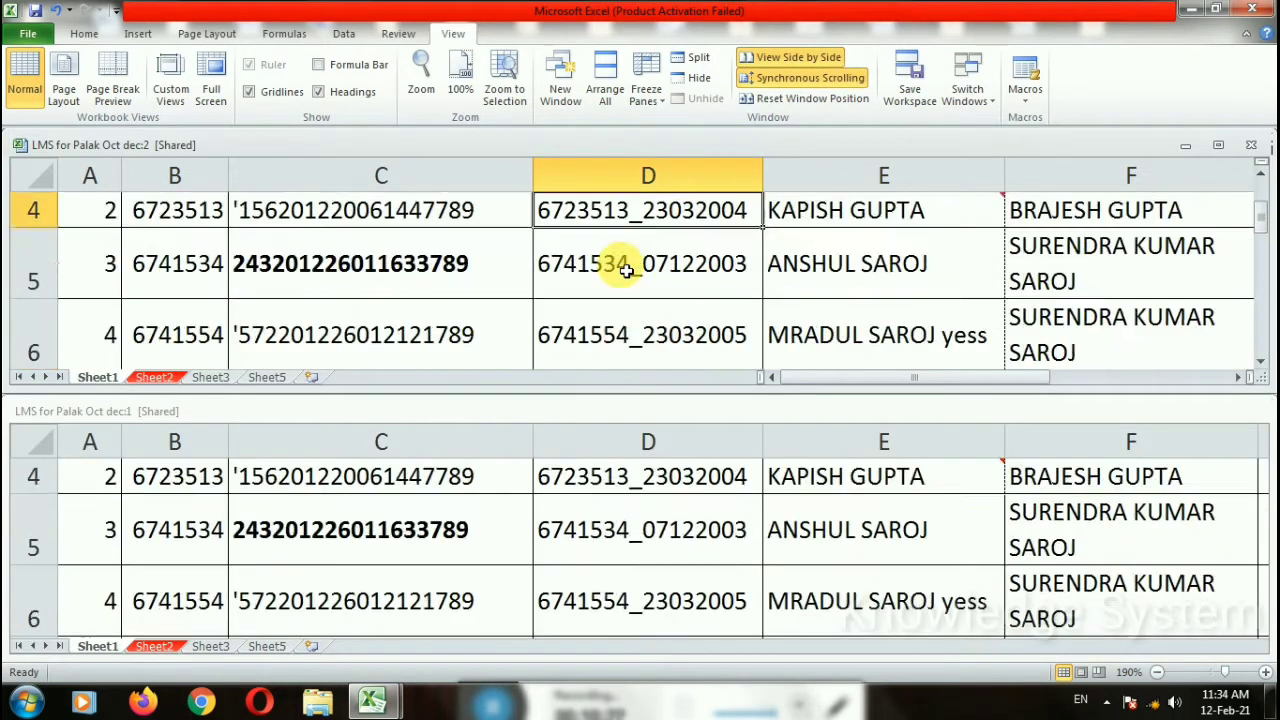
scroll(623, 271, up, 4)
scroll(645, 243, down, 1)
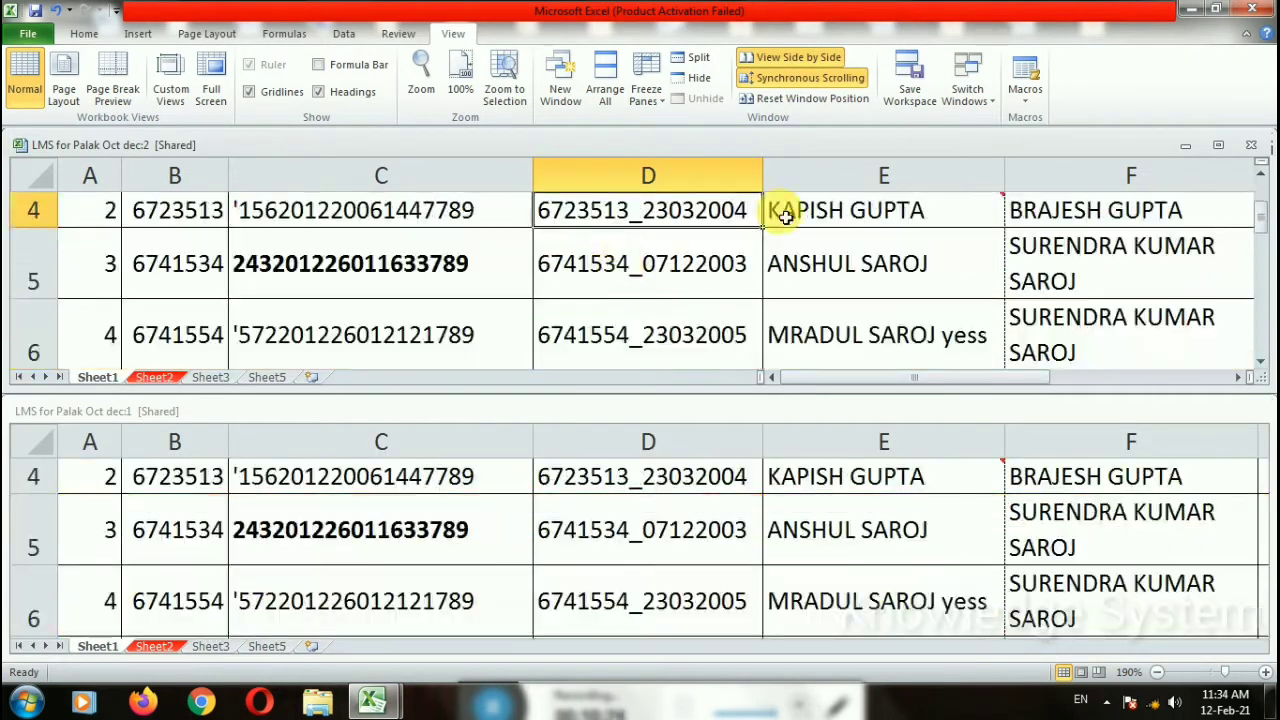
click(781, 77)
scroll(571, 329, up, 1)
scroll(560, 340, down, 2)
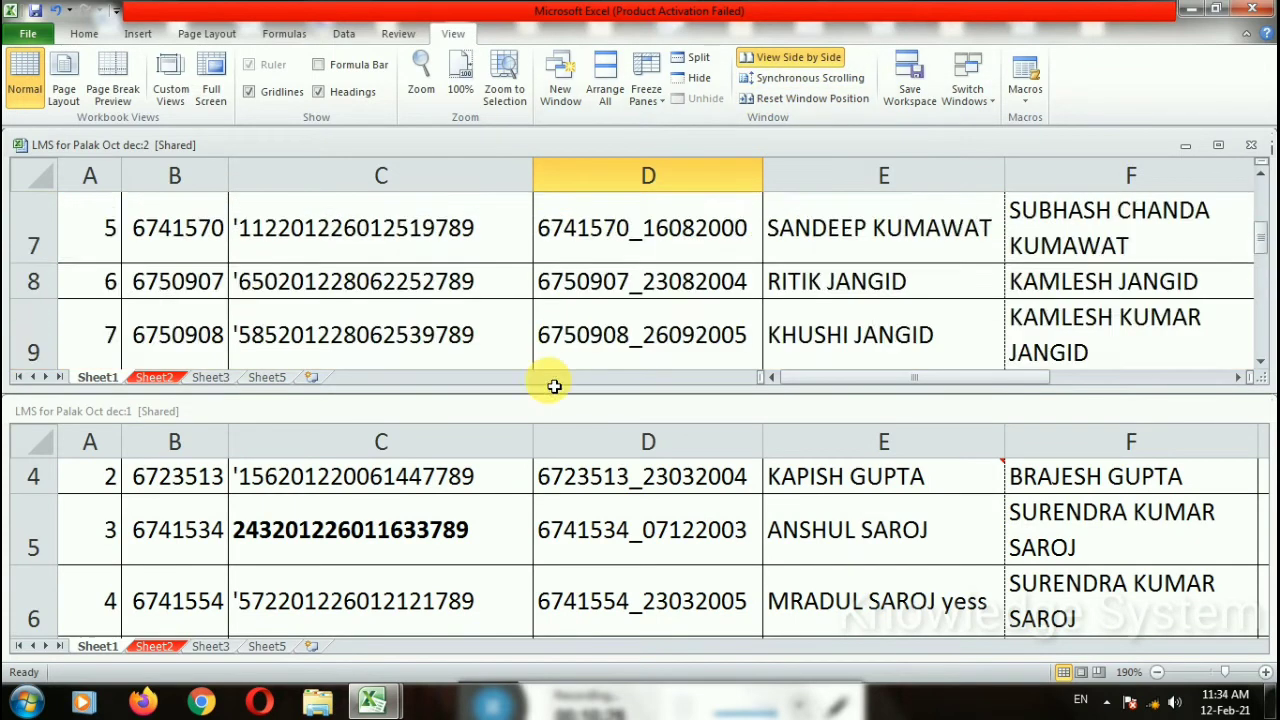
scroll(514, 477, down, 3)
scroll(510, 520, up, 5)
Step: Activate the lower window, re-enable Synchronous Scrolling to compare, then turn off View Side by Side
click(510, 534)
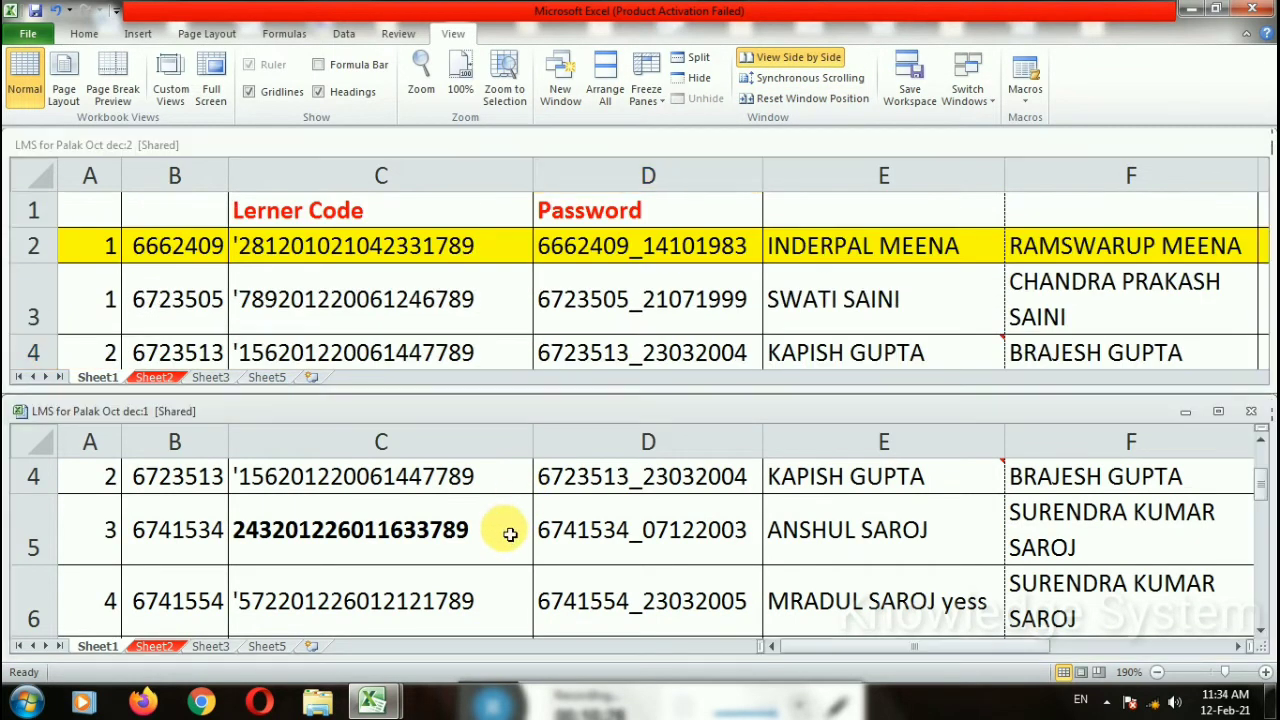
scroll(510, 534, up, 1)
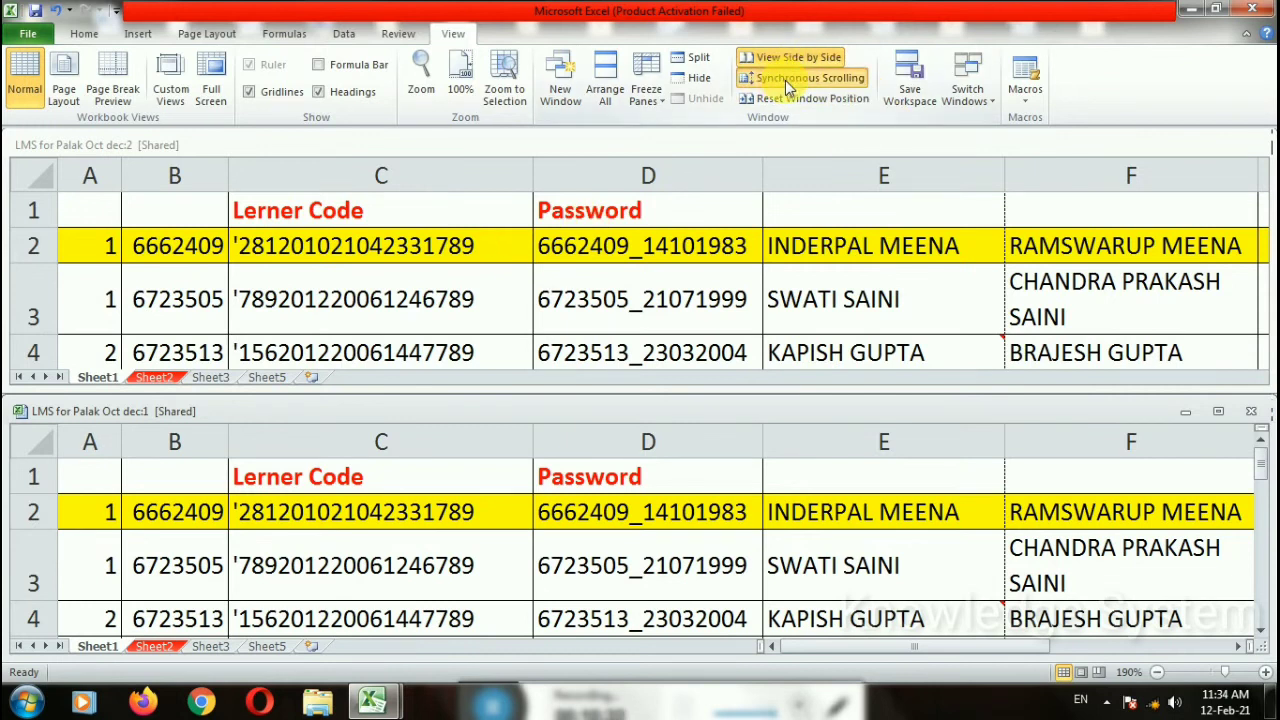
click(785, 80)
scroll(550, 335, down, 2)
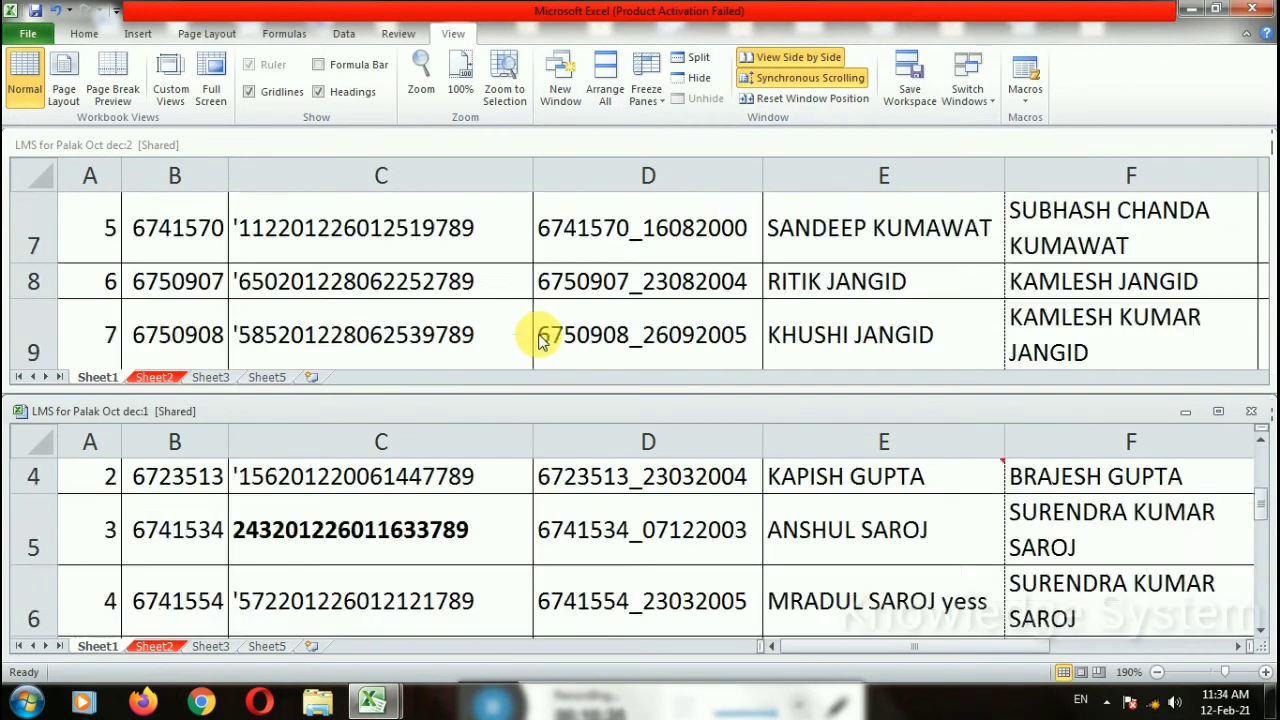
scroll(540, 340, up, 2)
scroll(540, 340, down, 3)
scroll(540, 340, up, 3)
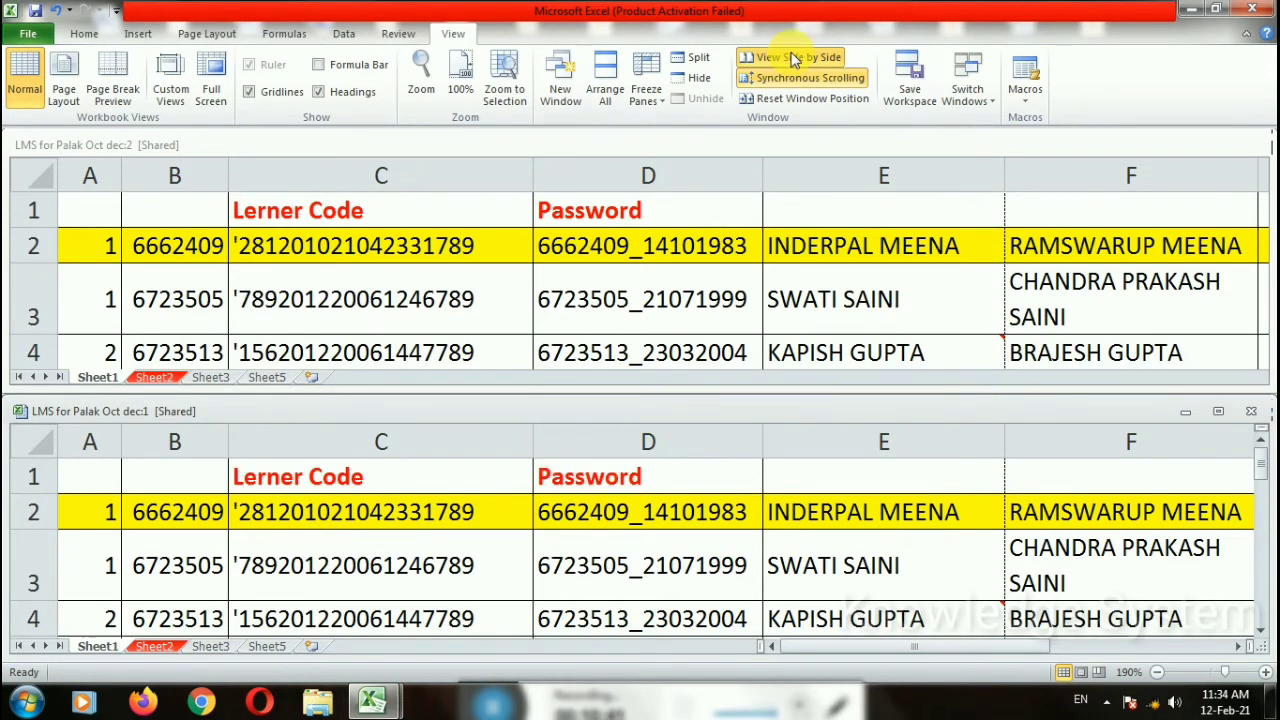
click(752, 57)
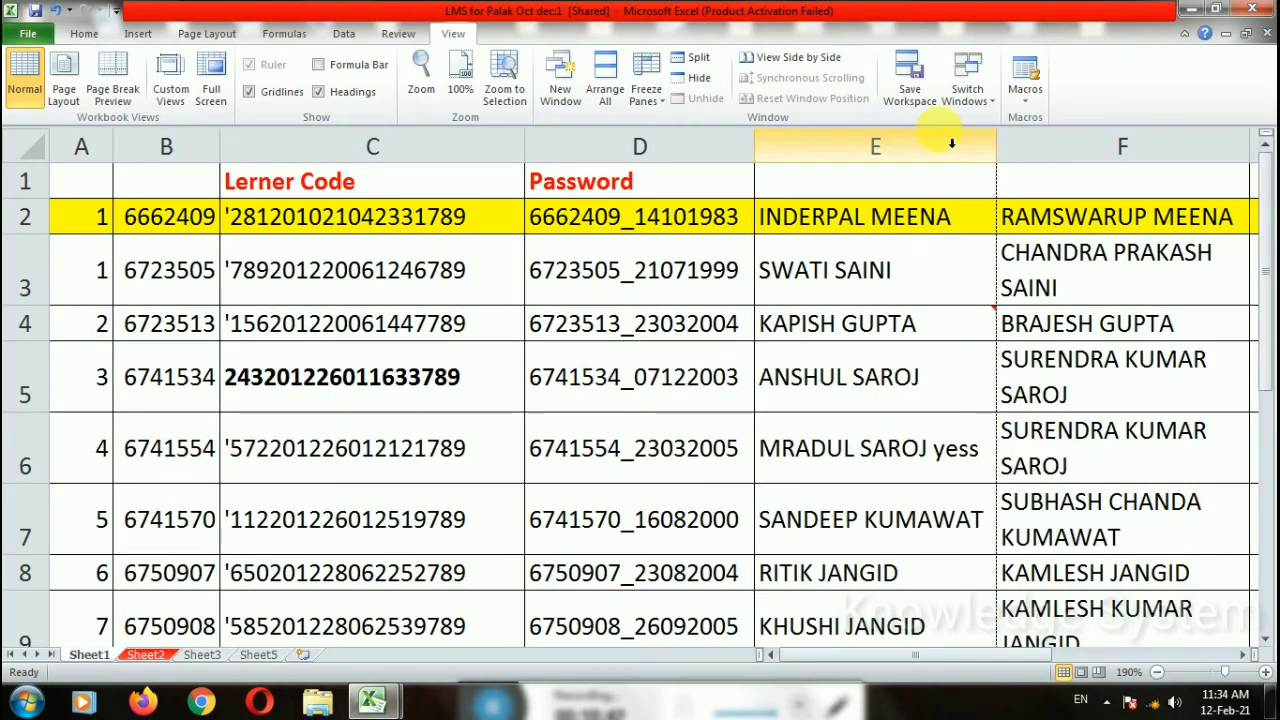
click(912, 80)
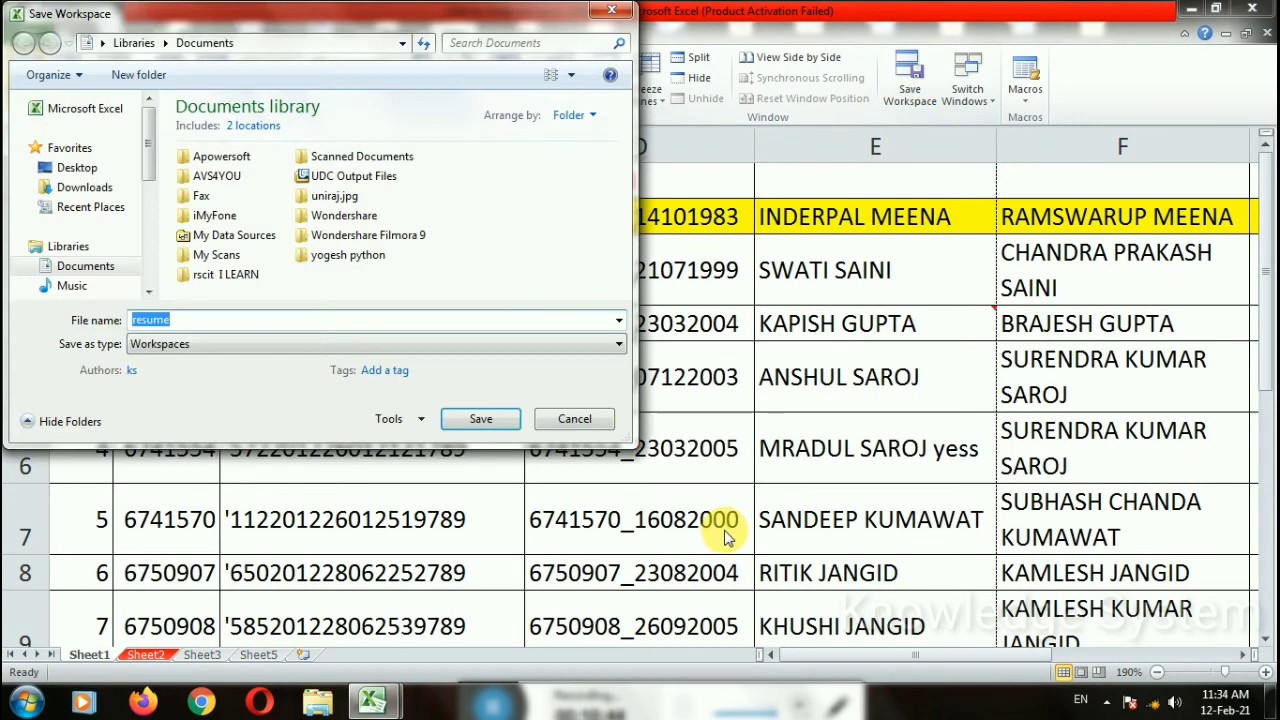
click(572, 425)
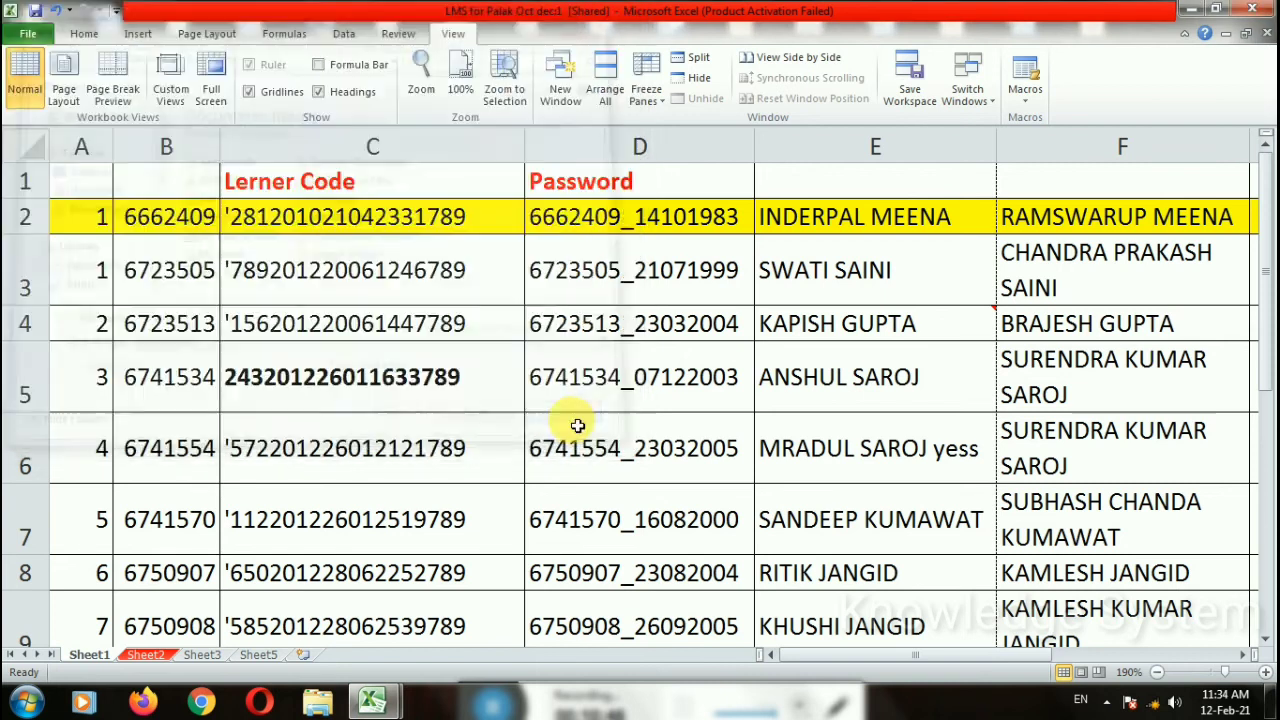
click(968, 92)
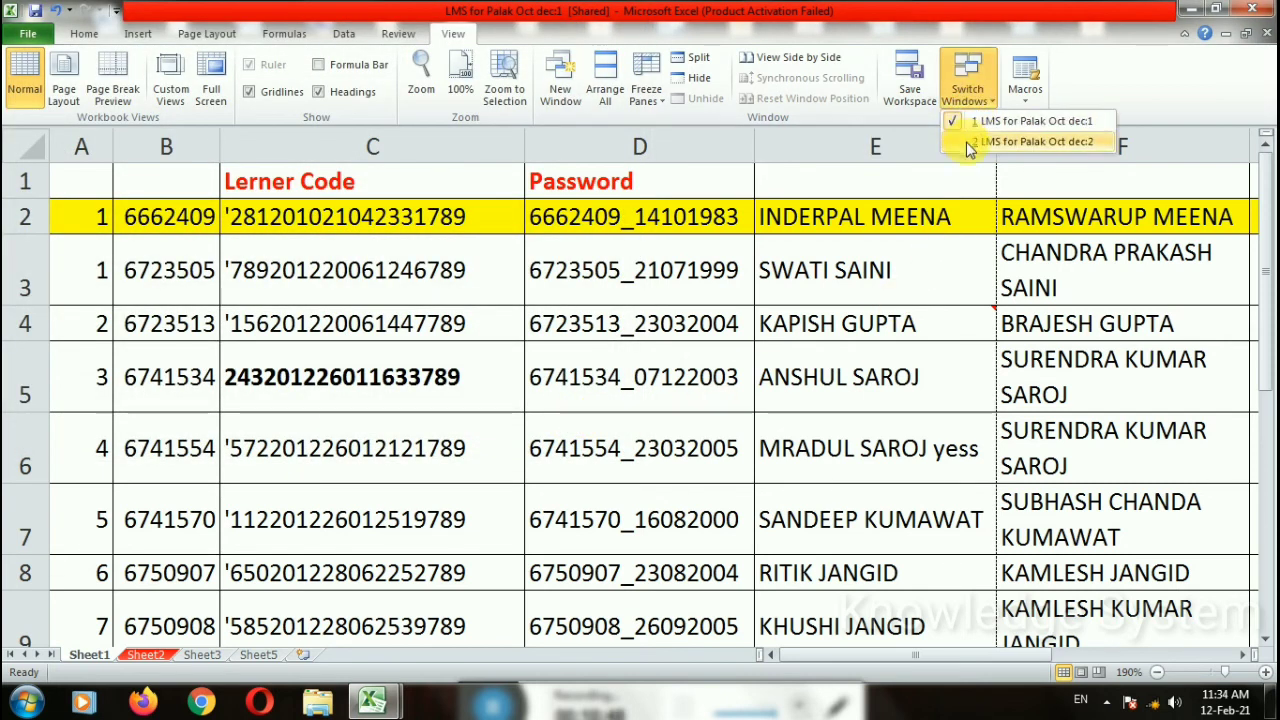
click(966, 142)
click(966, 88)
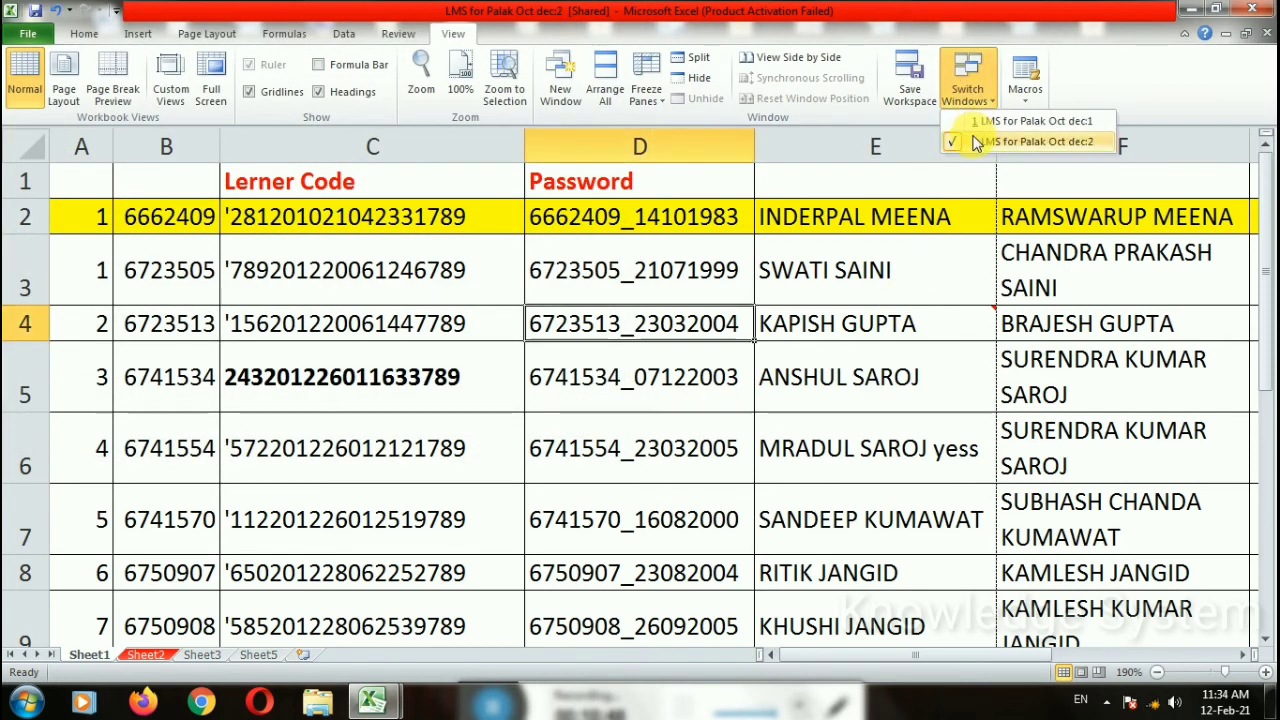
click(28, 33)
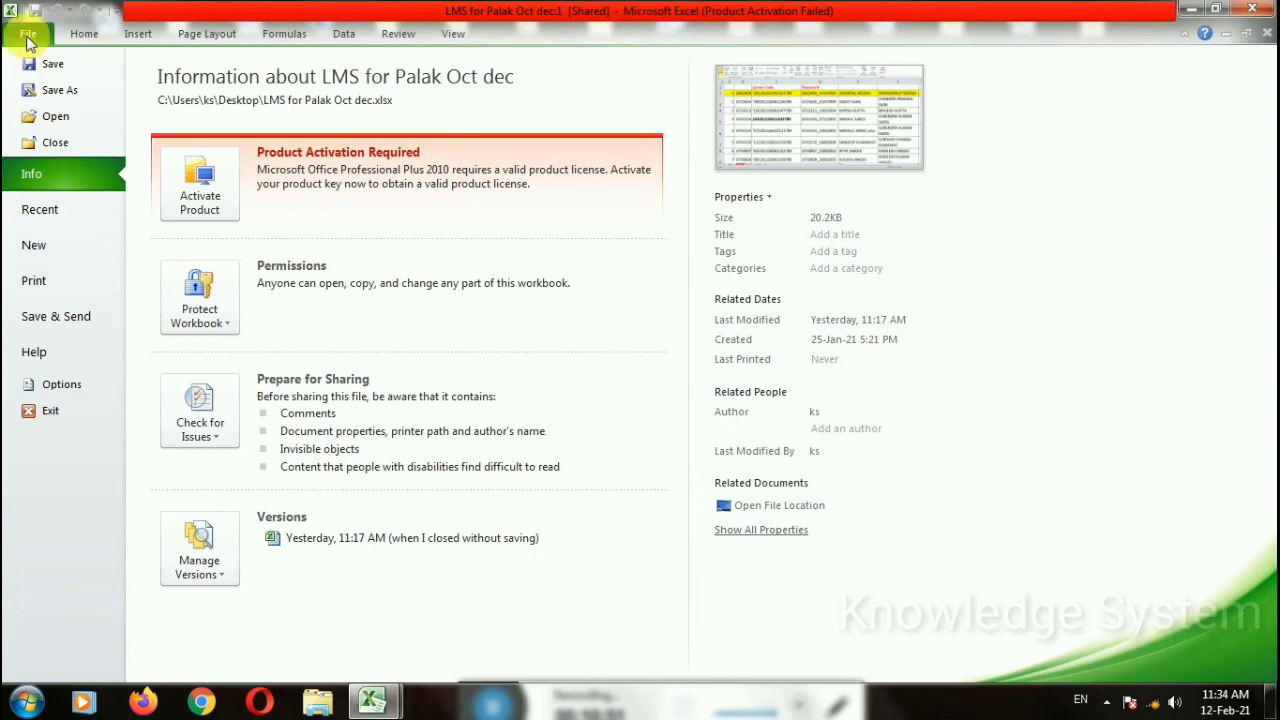
Step: Open Current Student1, then the Student B. voc I year 2021 workbook, from Recent files
click(40, 209)
click(262, 292)
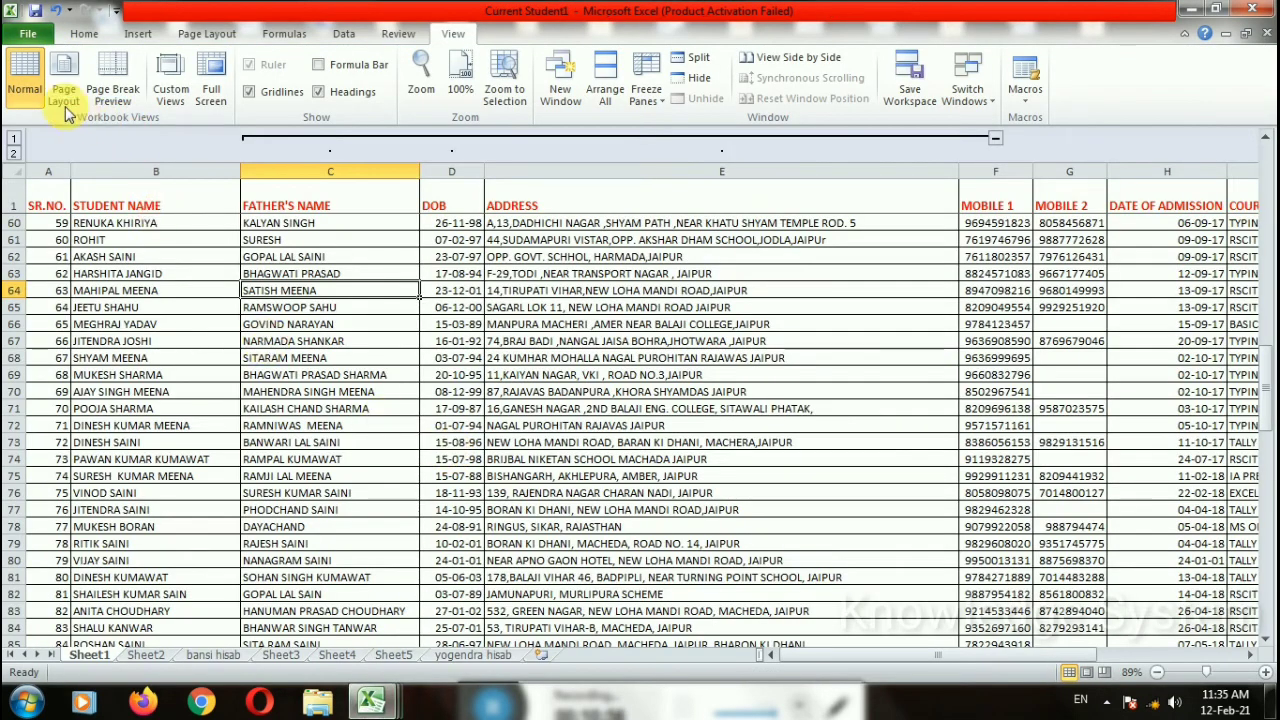
click(25, 35)
click(94, 220)
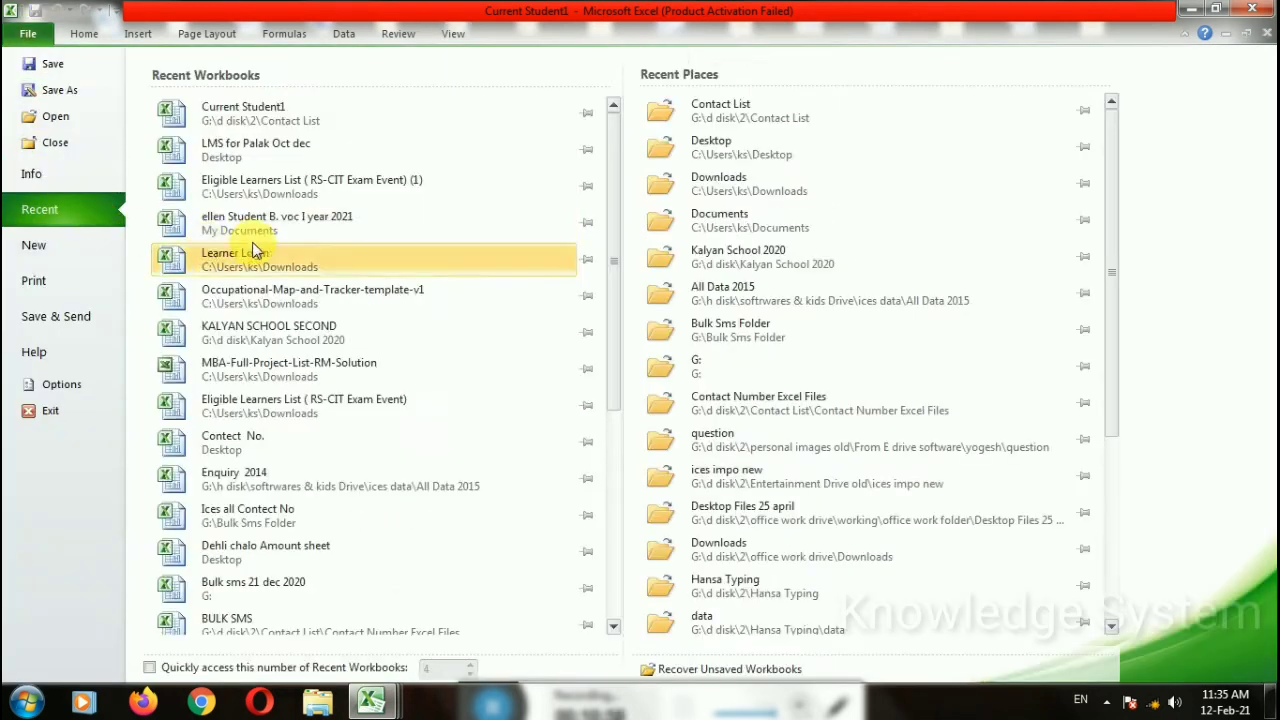
click(267, 221)
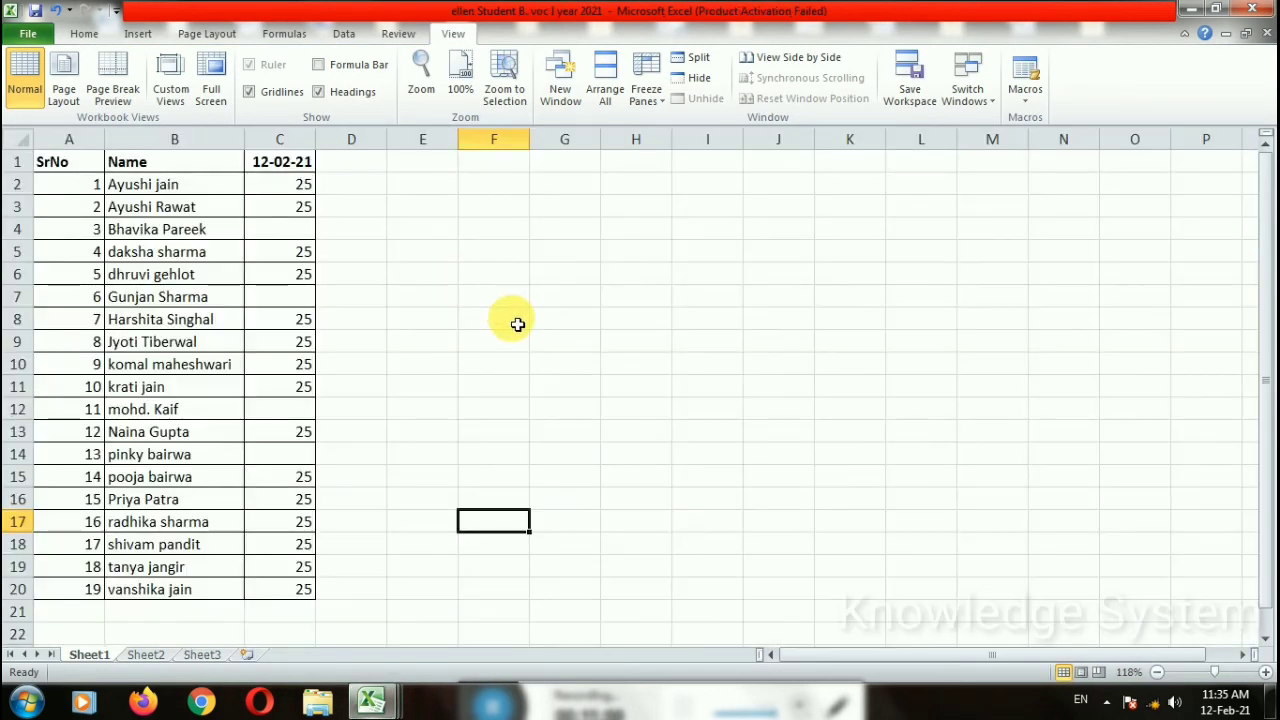
Step: Select the attendance table A1:C20, then clear the selection
click(640, 360)
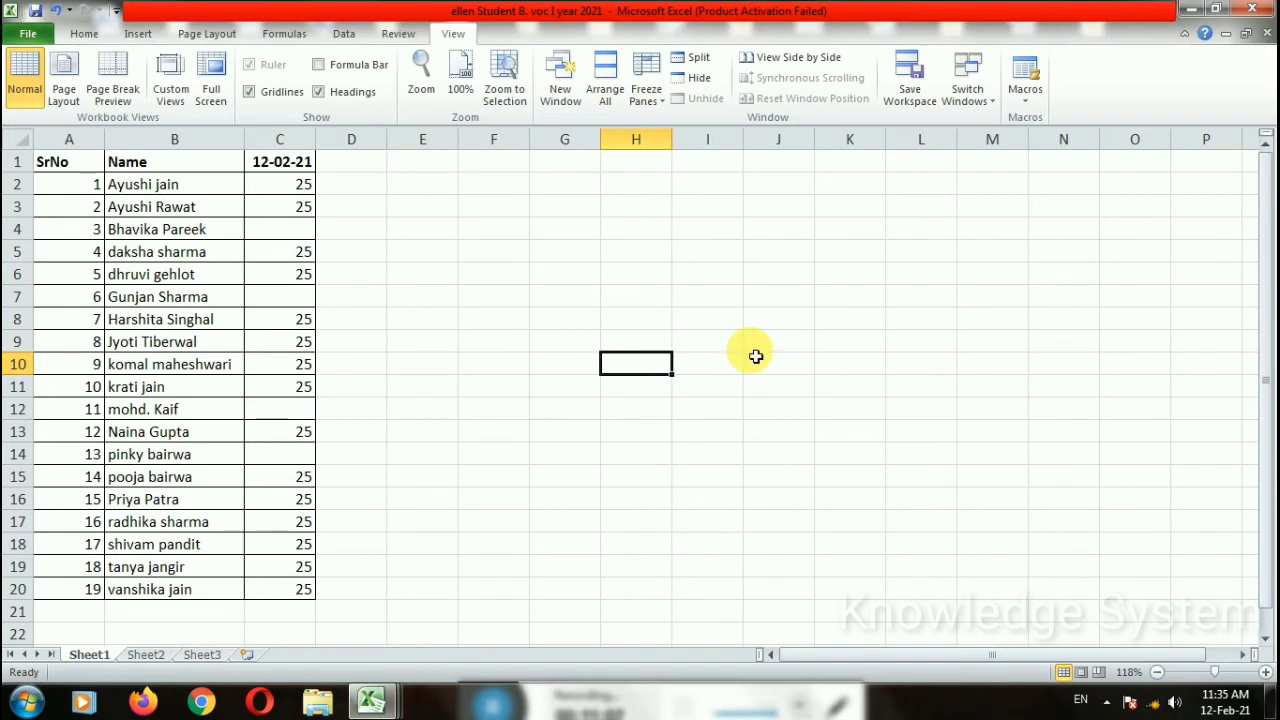
drag(68, 162, 289, 590)
click(491, 522)
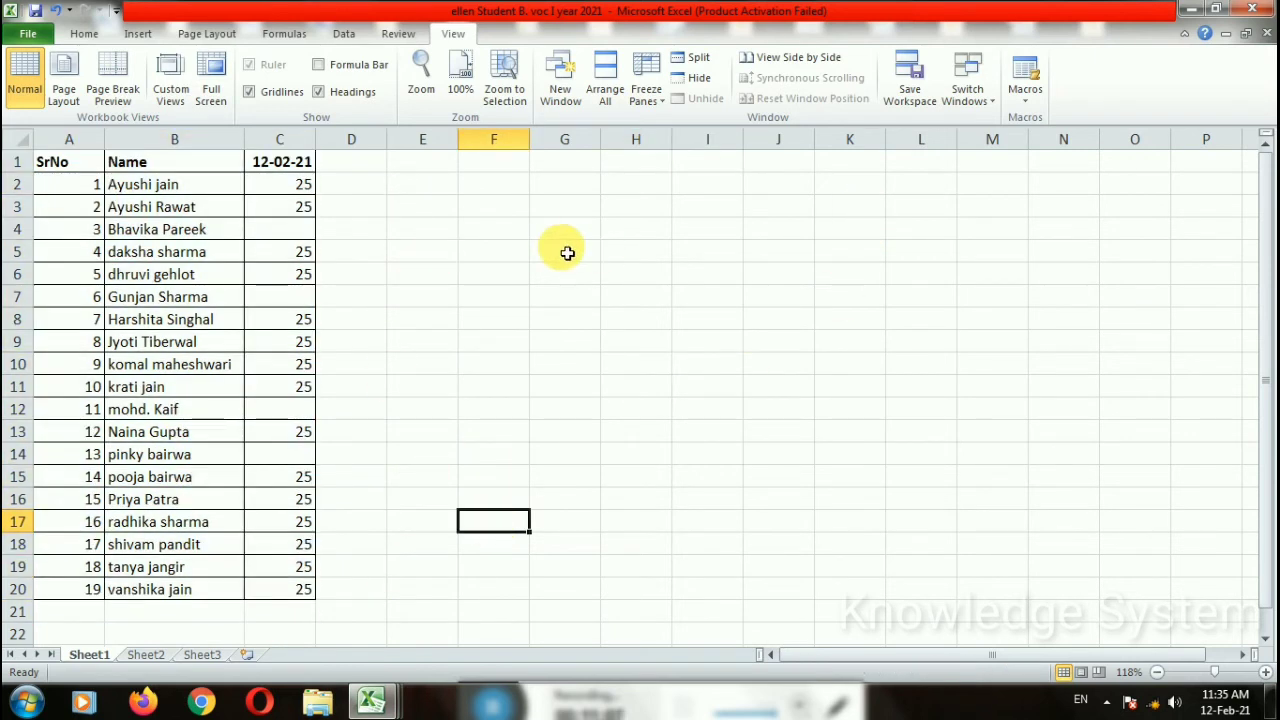
click(967, 92)
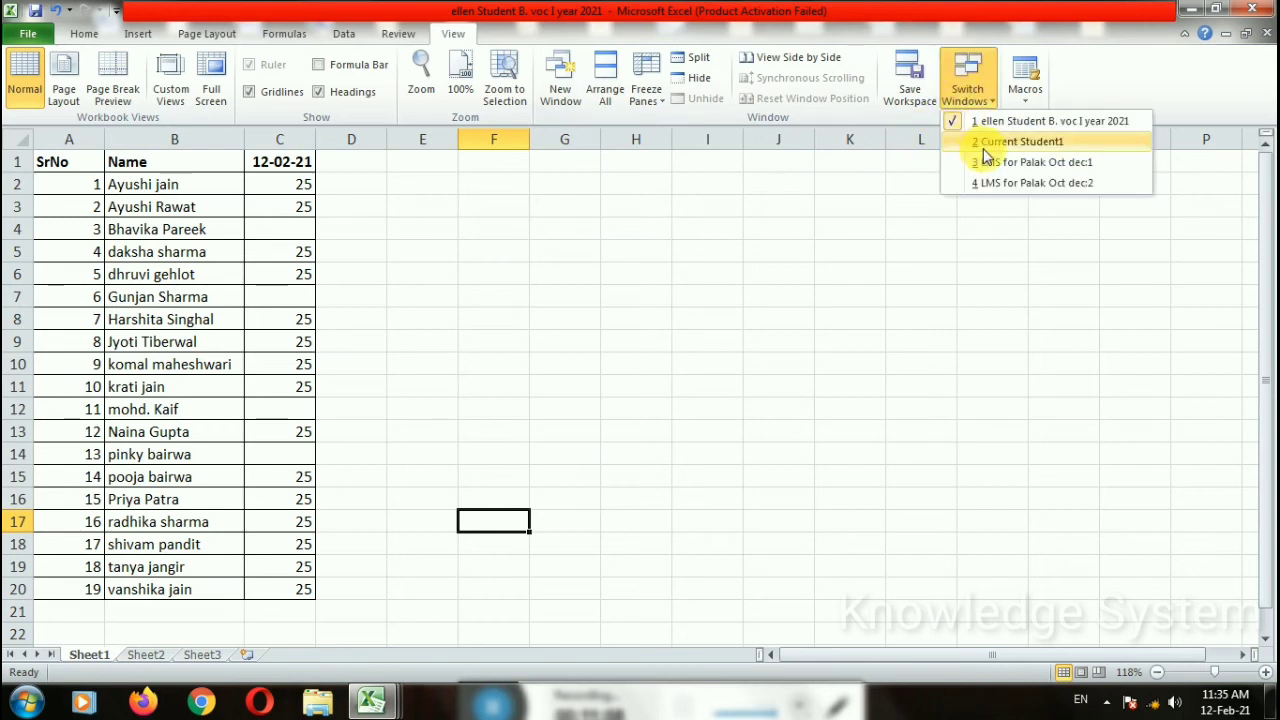
click(995, 141)
click(967, 92)
click(1030, 183)
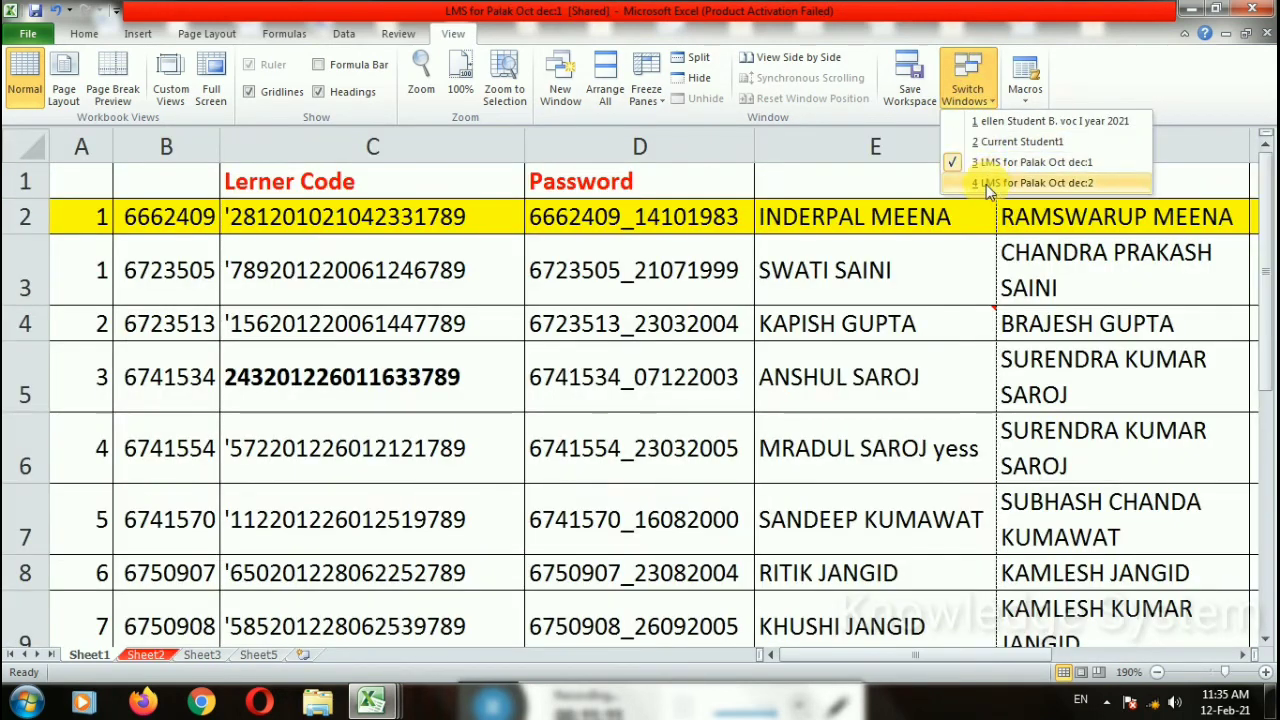
click(967, 80)
click(970, 80)
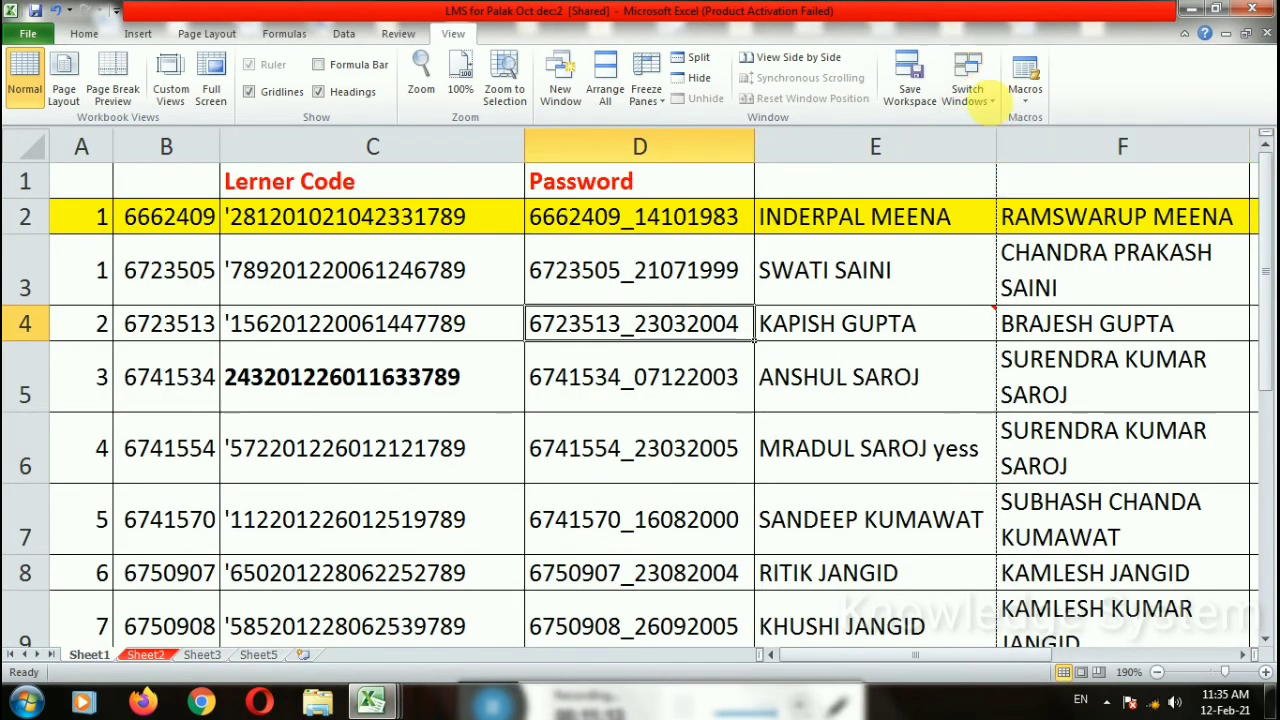
click(970, 82)
click(1006, 145)
click(967, 92)
click(1030, 162)
click(967, 92)
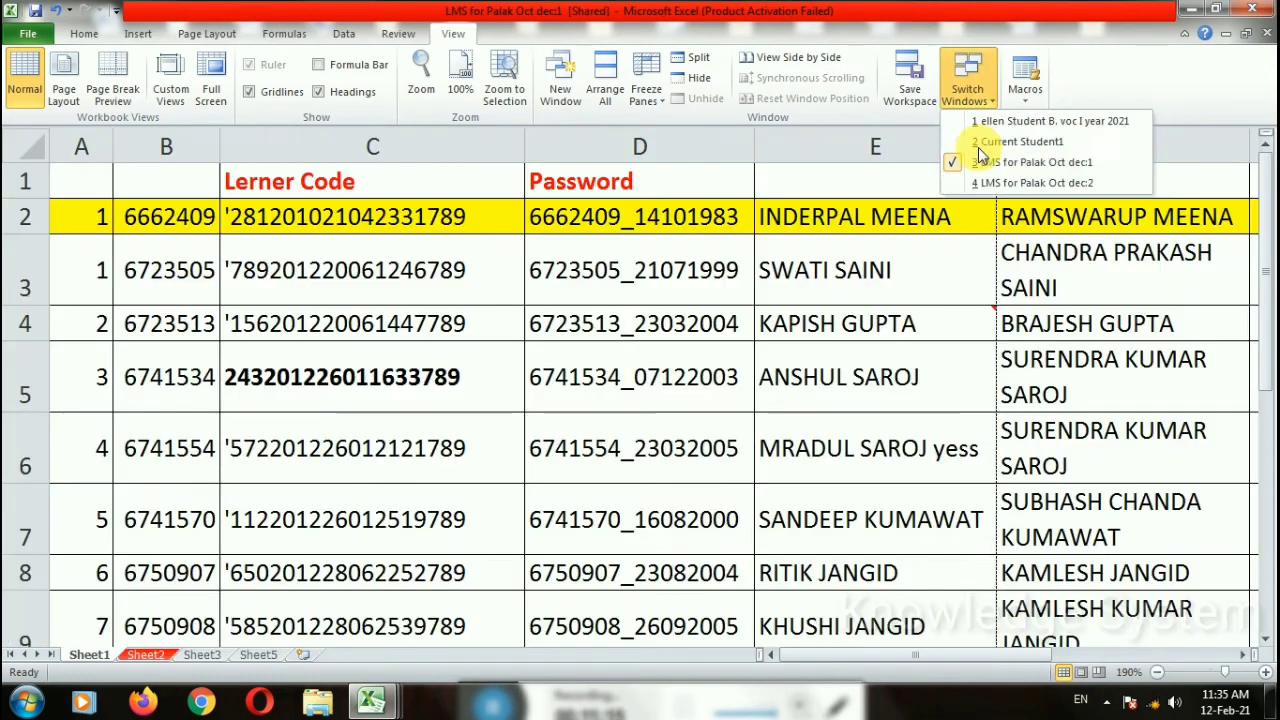
click(992, 184)
click(980, 110)
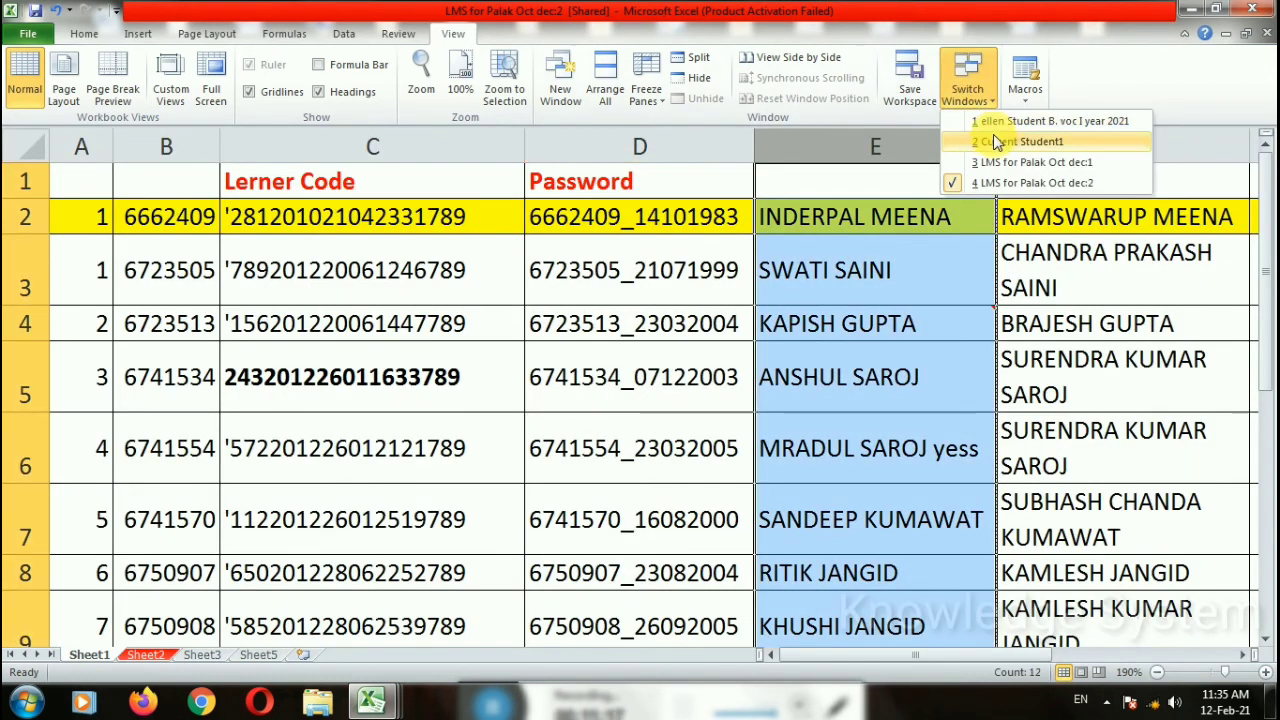
click(993, 142)
click(967, 92)
click(1030, 162)
click(967, 92)
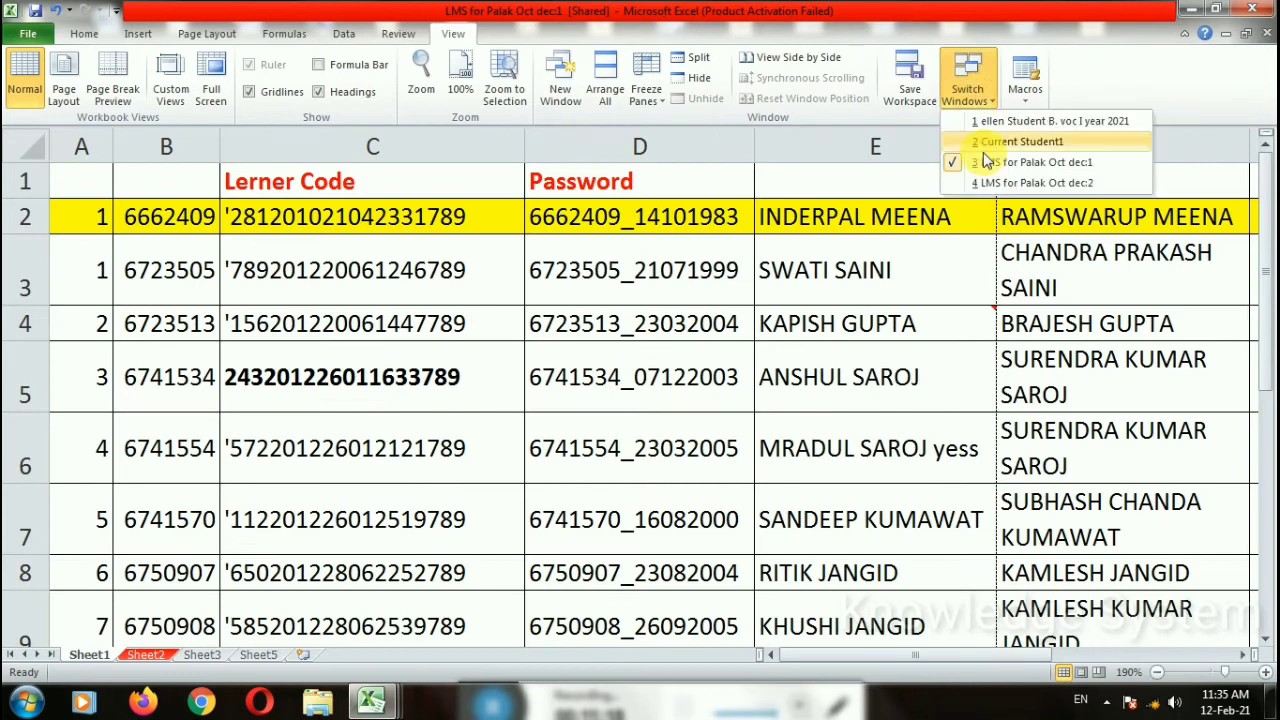
click(986, 184)
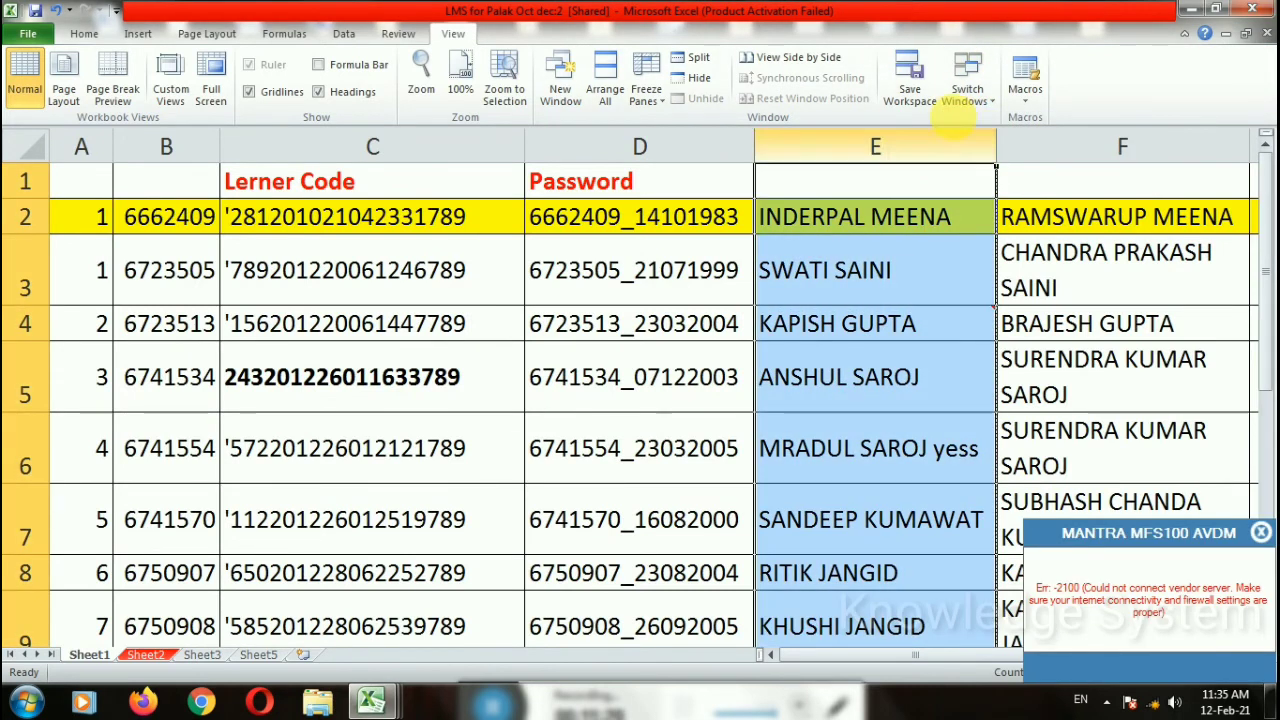
click(965, 100)
click(990, 120)
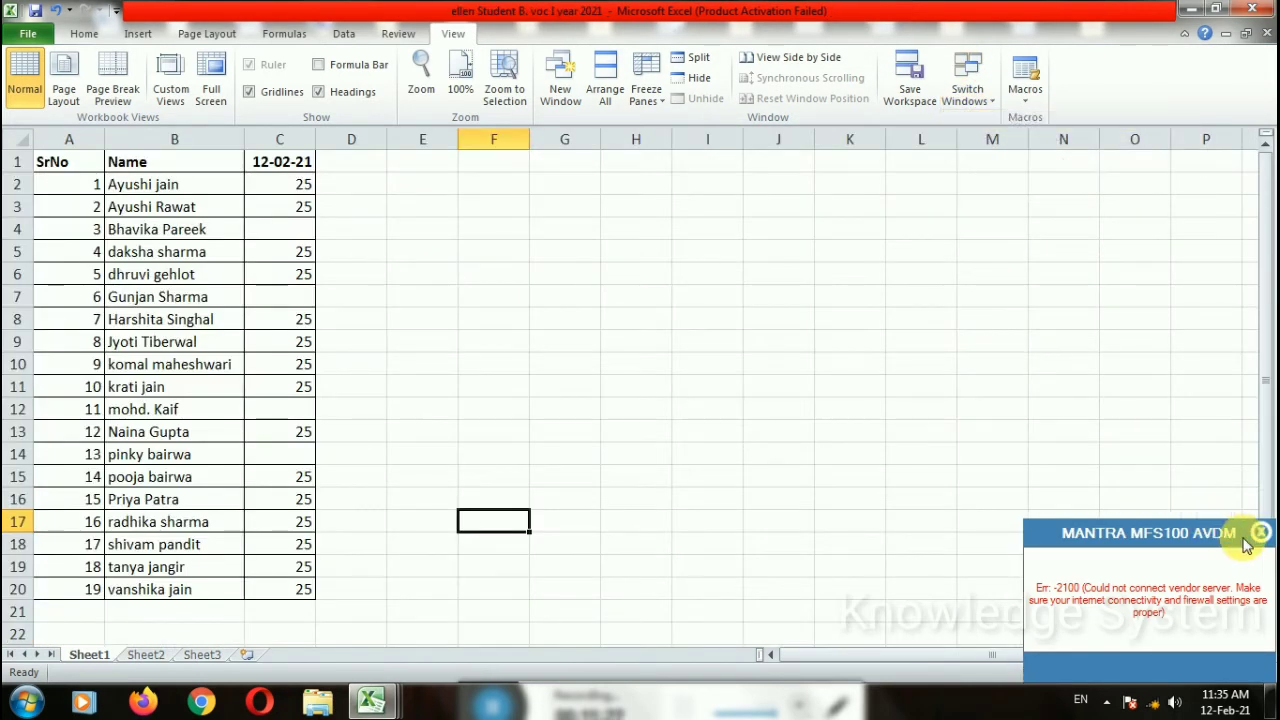
click(795, 322)
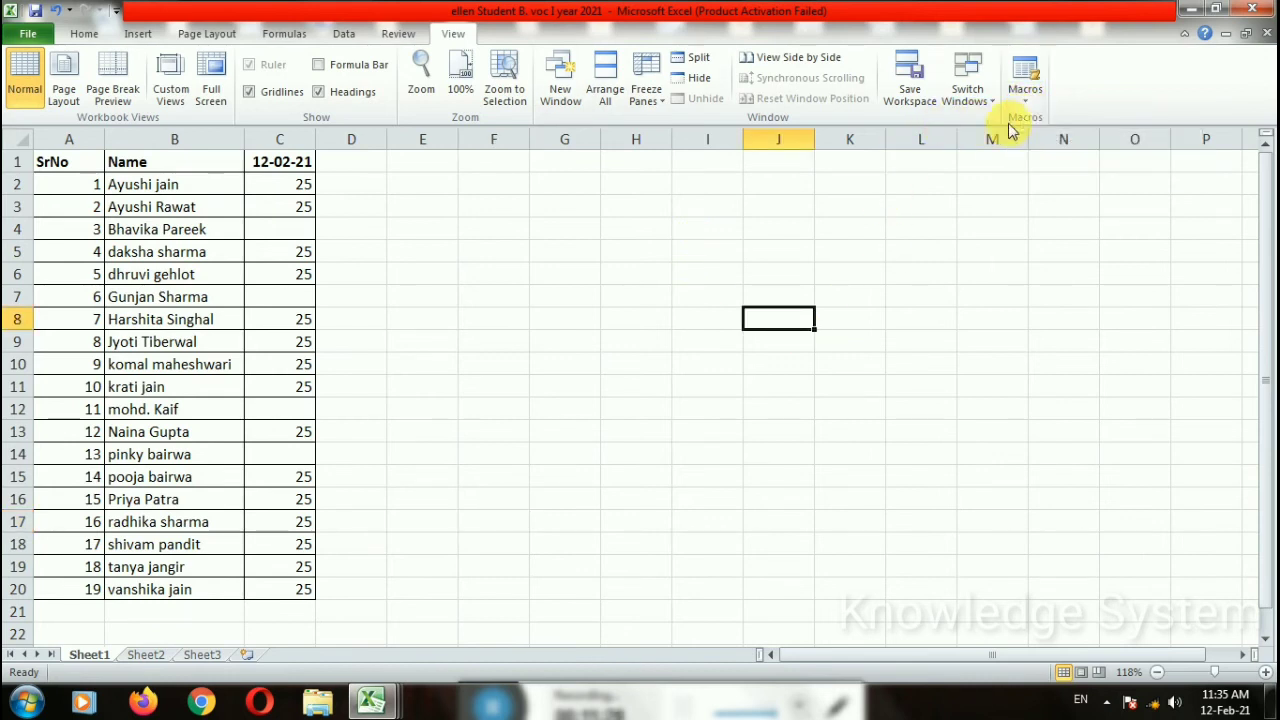
click(585, 431)
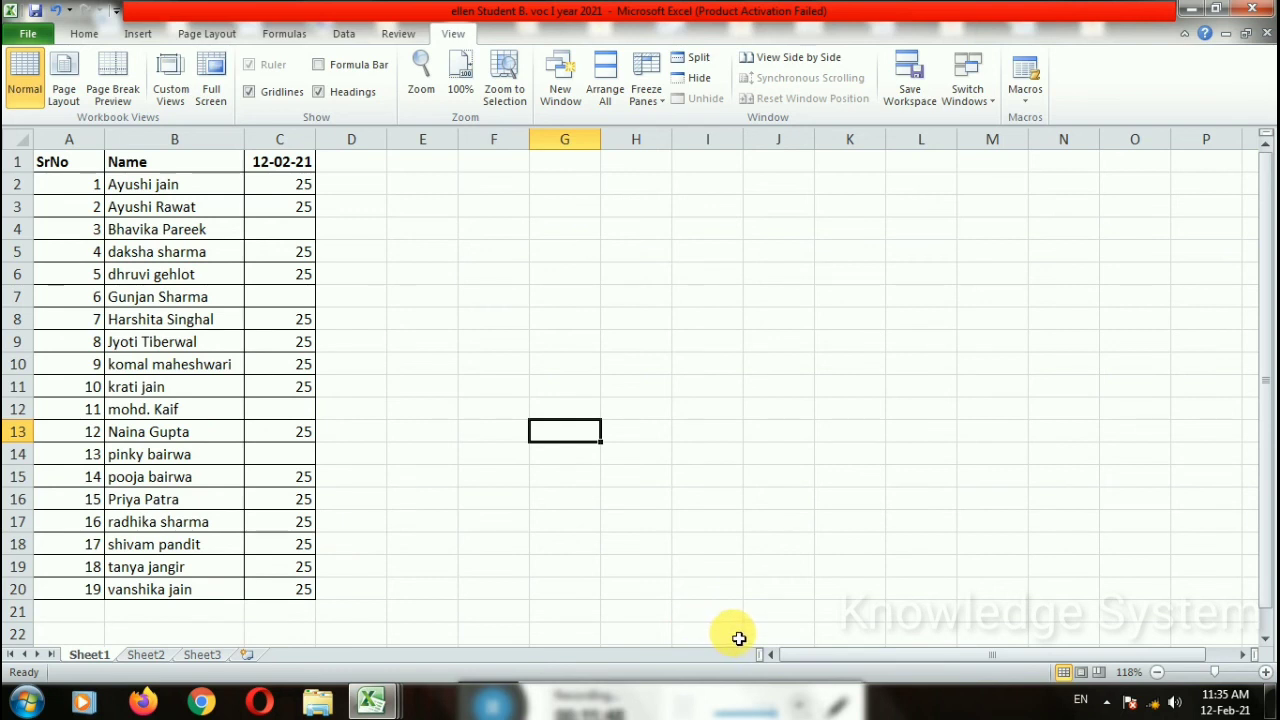
click(752, 566)
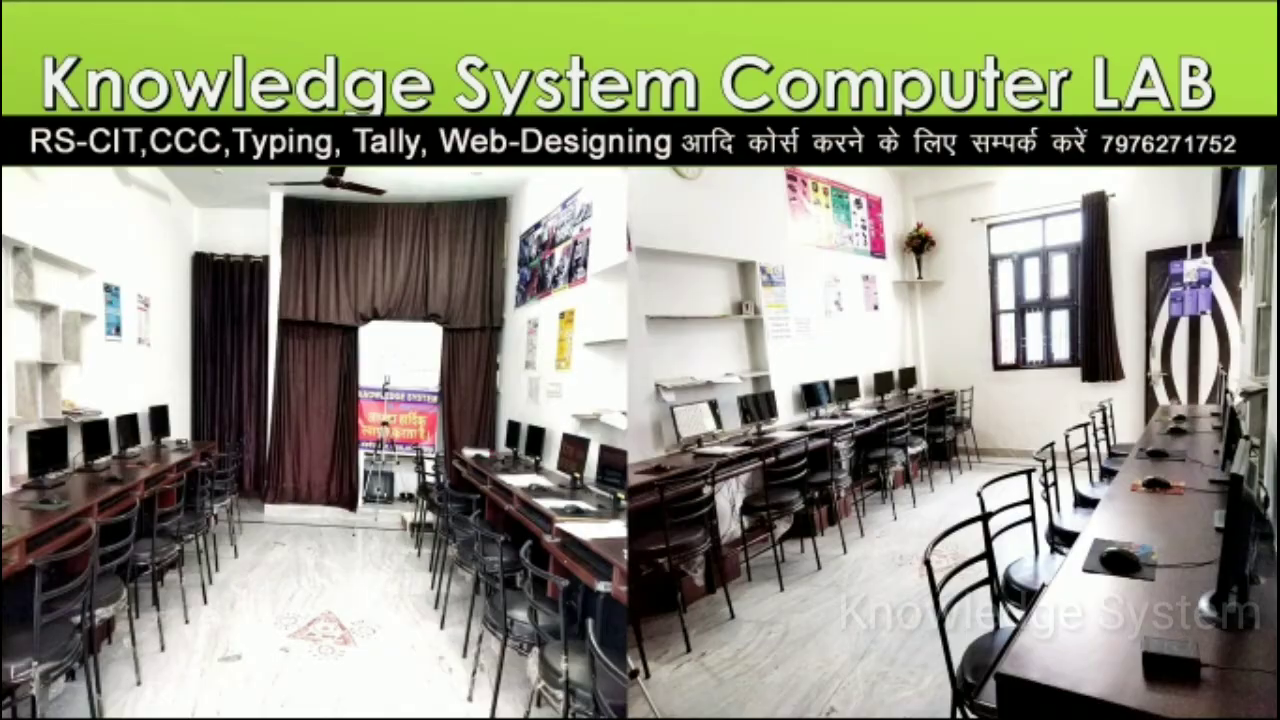